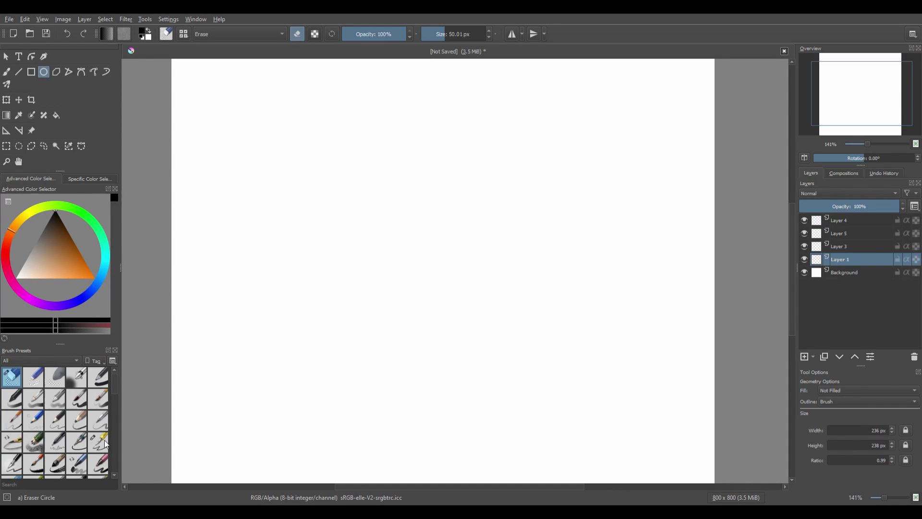
- Draw a round head circle with straight jaw lines running down to the chin
drag(292, 124, 383, 219)
scroll(336, 221, up, 3)
key(l)
drag(321, 135, 311, 277)
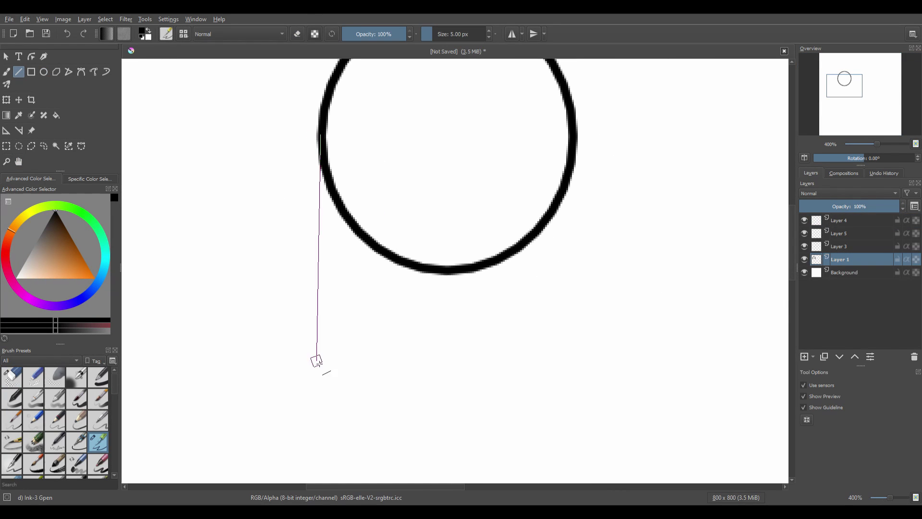
drag(317, 360, 319, 360)
key(ctrl+z)
drag(485, 263, 319, 336)
mouse_move(319, 336)
mouse_down()
mouse_move(304, 158)
mouse_move(319, 331)
mouse_up()
- Round off the chin corner with a curved freehand stroke
key(ctrl+z)
scroll(405, 396, up, 1)
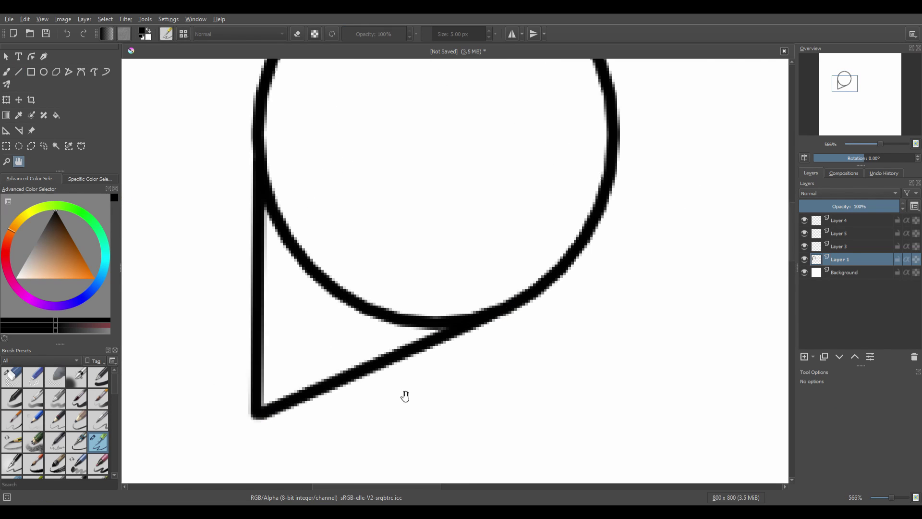
scroll(405, 395, up, 1)
key(b)
mouse_move(259, 312)
mouse_down()
mouse_move(362, 352)
mouse_move(437, 341)
mouse_up()
- Erase the overlapping line ends inside the head with the circle eraser
click(12, 376)
mouse_move(277, 91)
mouse_down()
mouse_move(439, 216)
mouse_move(231, 367)
mouse_move(229, 239)
mouse_move(379, 369)
mouse_up()
scroll(397, 247, down, 5)
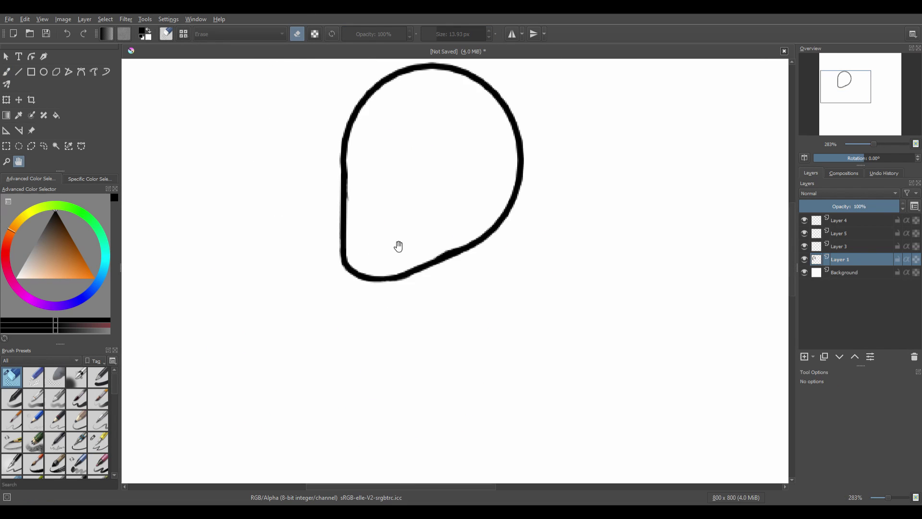
scroll(336, 198, up, 8)
scroll(397, 265, down, 3)
scroll(161, 134, up, 3)
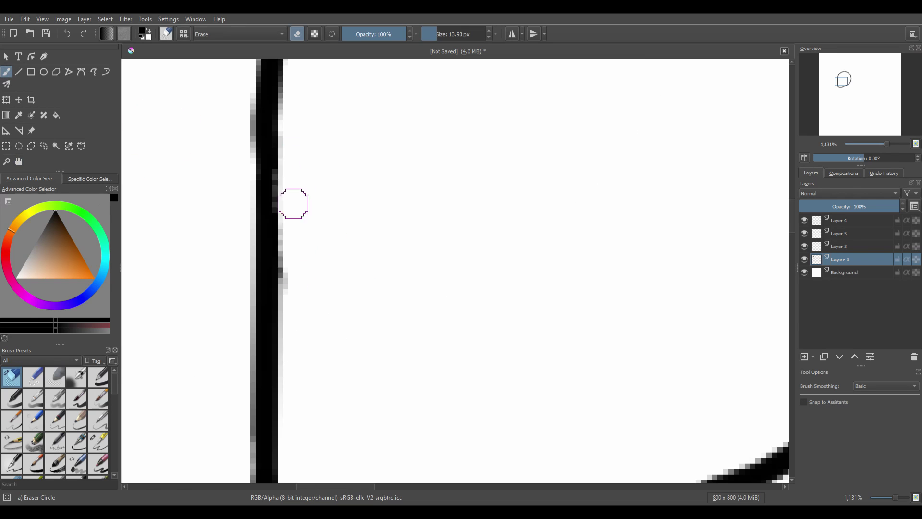
- Move the head outline to the right with Transform
key(space)
scroll(257, 180, down, 6)
key(ctrl+t)
drag(307, 177, 475, 197)
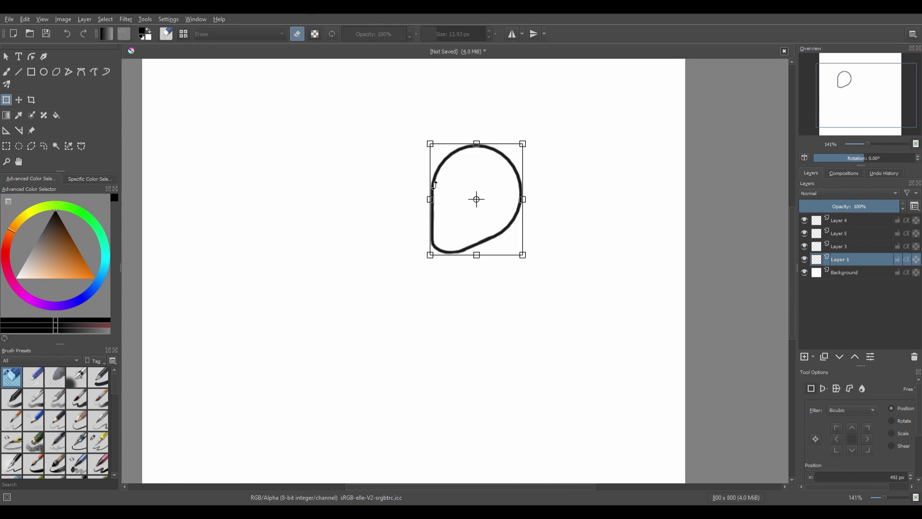
scroll(475, 197, down, 2)
scroll(333, 212, up, 6)
scroll(334, 212, up, 2)
- Ink a nose with a hooked tip on Layer 3
key(Page_Up)
key(b)
key(/)
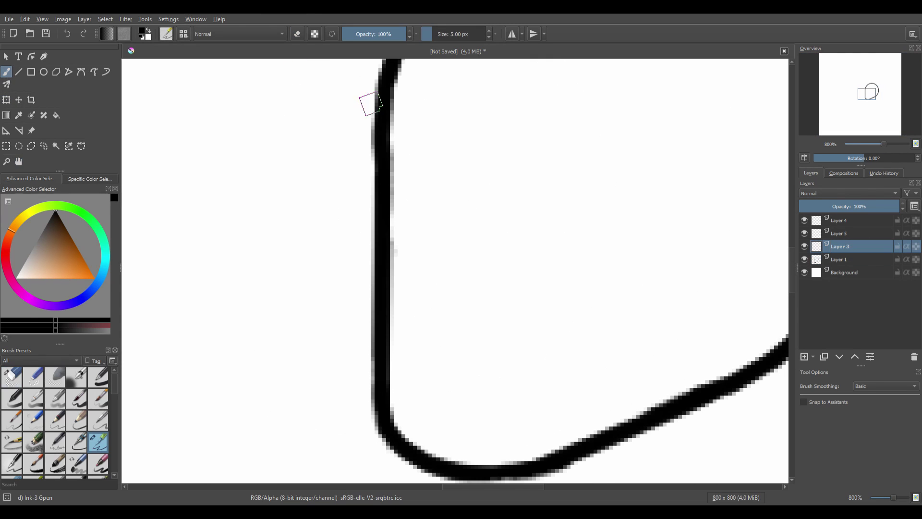
drag(370, 99, 312, 255)
key(ctrl+z)
mouse_move(380, 115)
mouse_down()
mouse_move(320, 247)
mouse_move(336, 248)
mouse_move(367, 288)
mouse_up()
key(ctrl+z)
scroll(381, 251, down, 3)
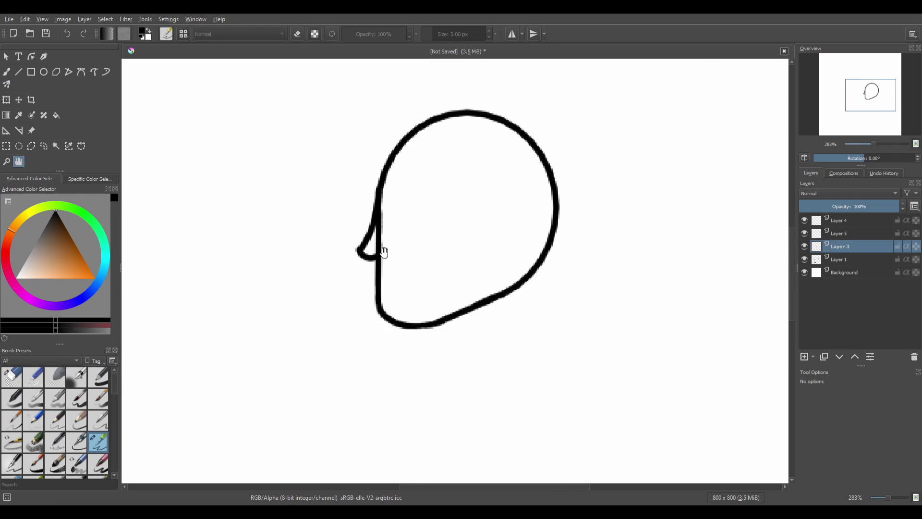
scroll(354, 268, up, 1)
- Merge Layer 3 onto the head outline's layer
click(19, 161)
scroll(421, 261, up, 1)
key(Page_Down)
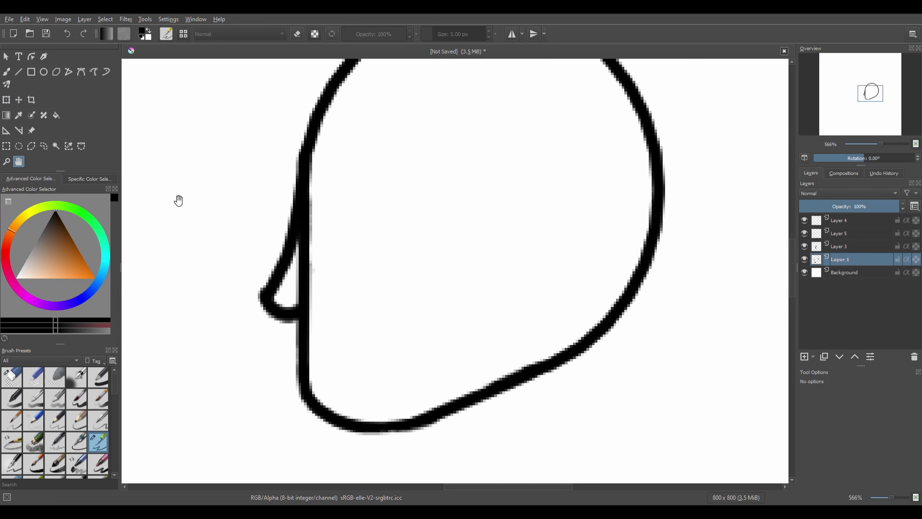
key(b)
key(/)
- Ink the hairline curve across the head with the Ink-3 Gpen brush
click(843, 246)
key(shift+Delete)
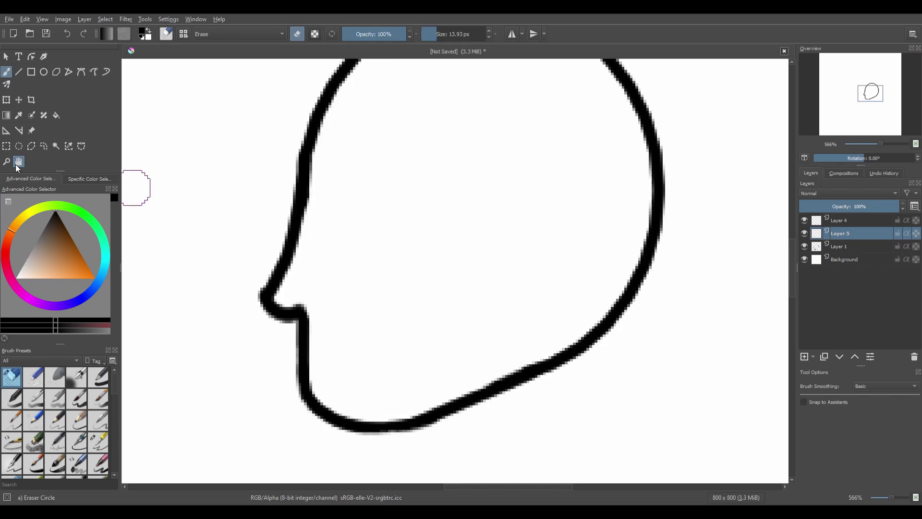
drag(492, 216, 391, 263)
key(slash)
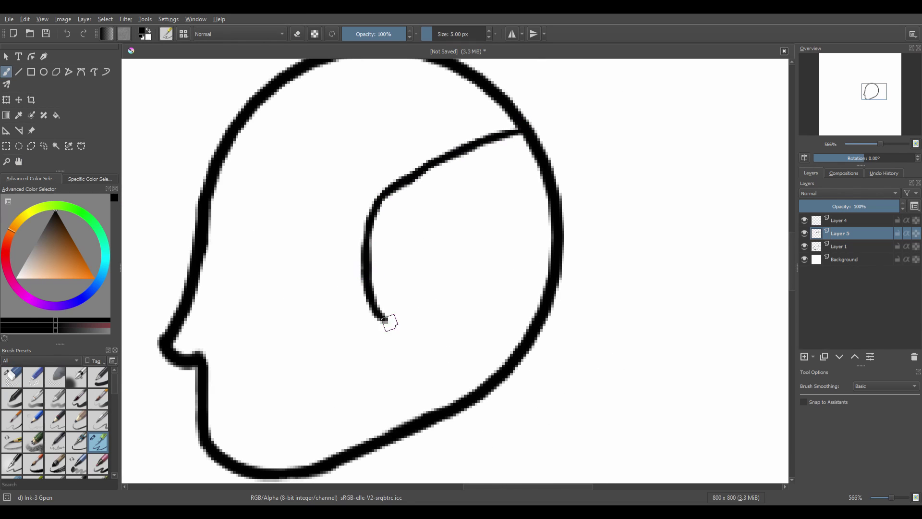
drag(390, 322, 444, 399)
key(ctrl+z)
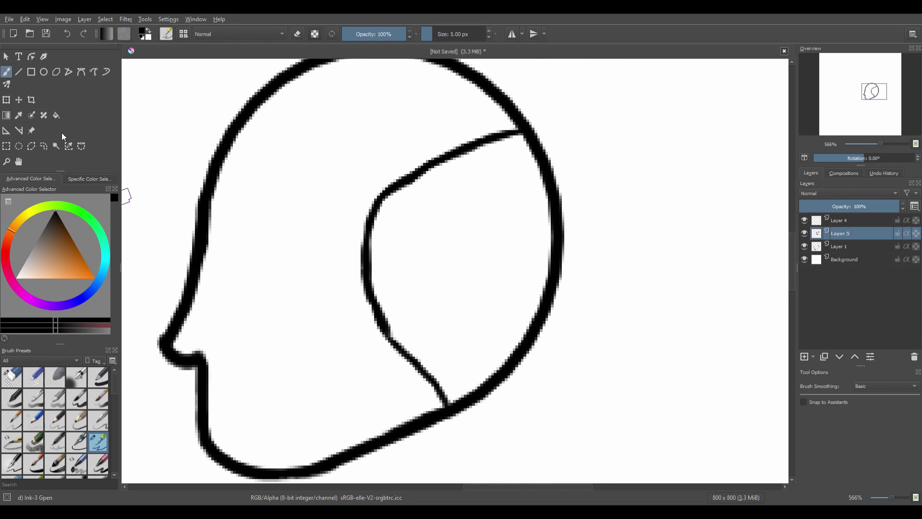
click(6, 100)
key(b)
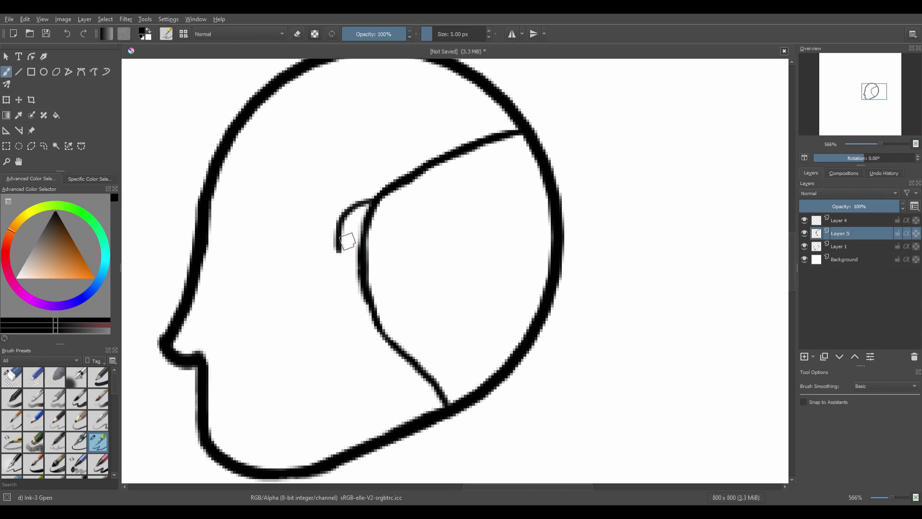
key(ctrl+z)
- Draw fringe strands over the forehead and a long stroke behind the face
mouse_move(338, 192)
mouse_down()
mouse_move(334, 257)
mouse_move(342, 254)
mouse_up()
drag(321, 172, 321, 287)
drag(302, 154, 276, 327)
drag(262, 185, 211, 199)
drag(202, 255, 214, 365)
drag(250, 106, 177, 281)
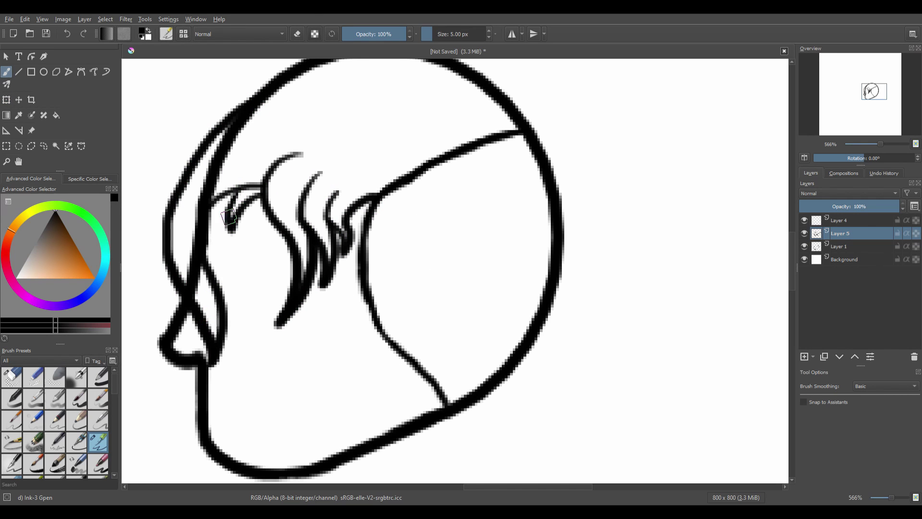
- Ink layered hair strokes across the crown, rotating the canvas to draw
mouse_move(229, 217)
mouse_down()
mouse_move(283, 242)
mouse_move(283, 270)
mouse_up()
drag(220, 258, 350, 107)
key(ctrl+z)
mouse_move(217, 273)
mouse_down()
mouse_move(312, 125)
mouse_move(365, 97)
mouse_up()
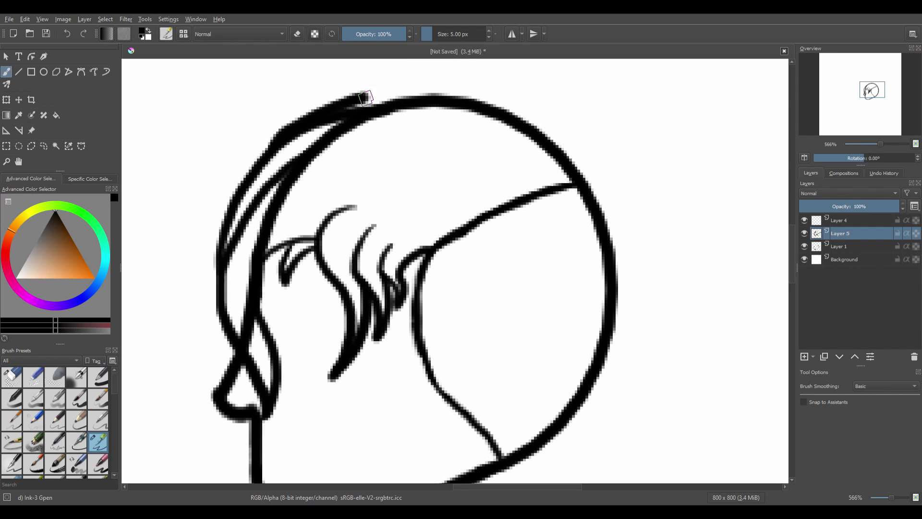
key(ctrl+z)
mouse_move(229, 205)
mouse_down()
mouse_move(378, 79)
mouse_move(490, 99)
mouse_up()
key(4)
key(4)
key(4)
key(4)
key(4)
key(4)
mouse_move(201, 346)
mouse_down()
mouse_move(189, 303)
mouse_move(288, 91)
mouse_up()
key(ctrl+z)
key(ctrl+z)
mouse_move(189, 307)
mouse_down()
mouse_move(285, 94)
mouse_move(192, 384)
mouse_up()
key(5)
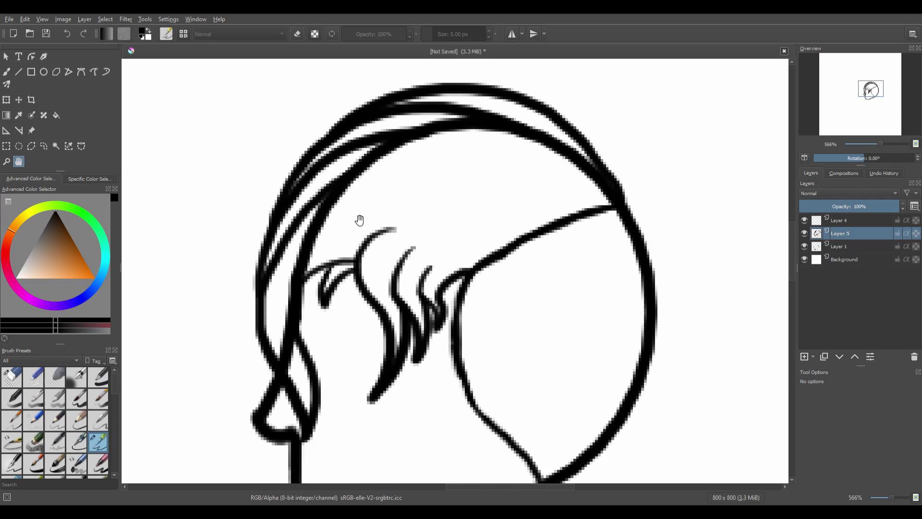
- Erase the dark inner hair stroke at the top of the head
key(plus)
click(11, 376)
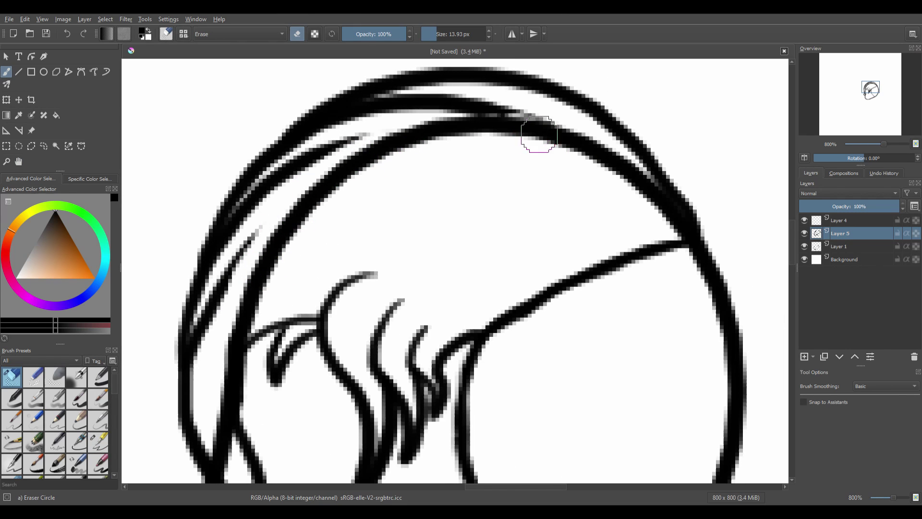
drag(379, 112, 538, 135)
drag(421, 276, 372, 269)
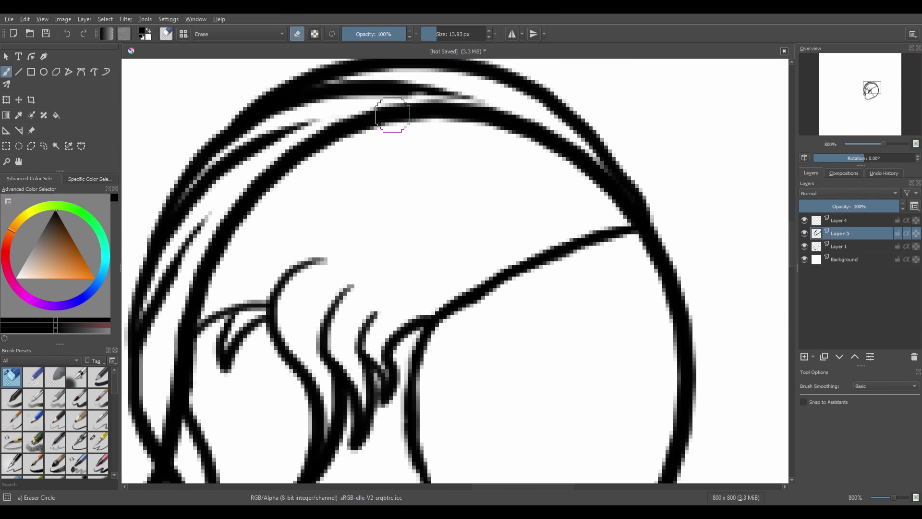
key(minus)
key(minus)
key(plus)
scroll(455, 270, up, 1)
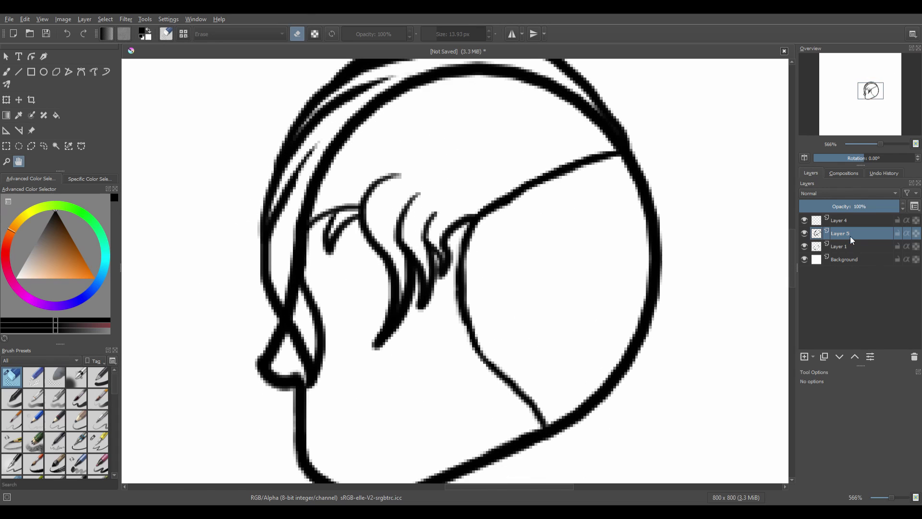
- Erase the old head outline beneath the hair on Layer 1
click(848, 244)
key(plus)
key(b)
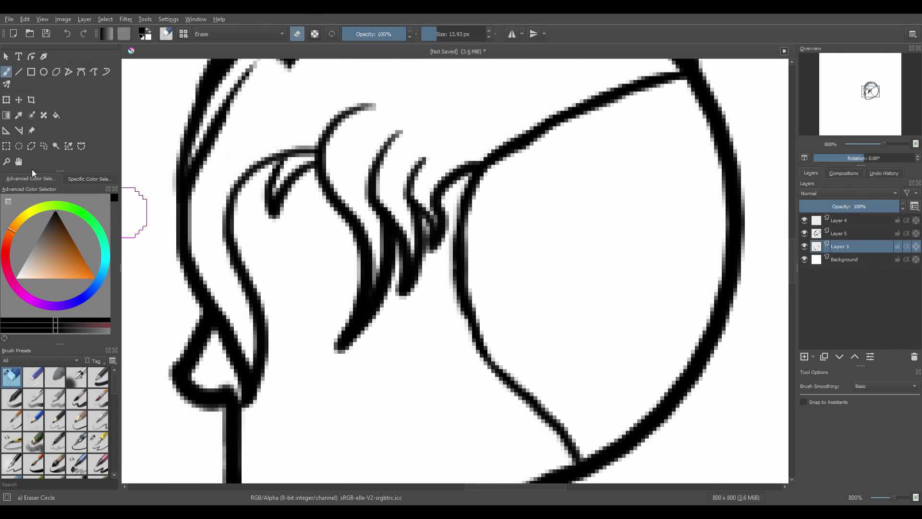
scroll(278, 199, up, 3)
mouse_move(389, 103)
mouse_down()
mouse_move(632, 181)
mouse_move(546, 113)
mouse_up()
key(Page_Up)
key(h)
key(minus)
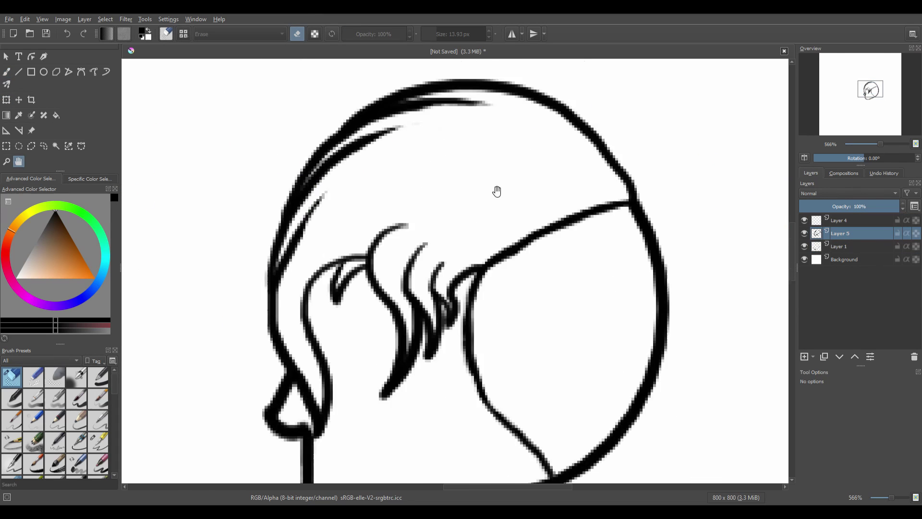
key(plus)
- Ink a strand across the back of the head and a spiky hair edge
key(slash)
key(b)
drag(394, 253, 500, 222)
key(ctrl+bracketright)
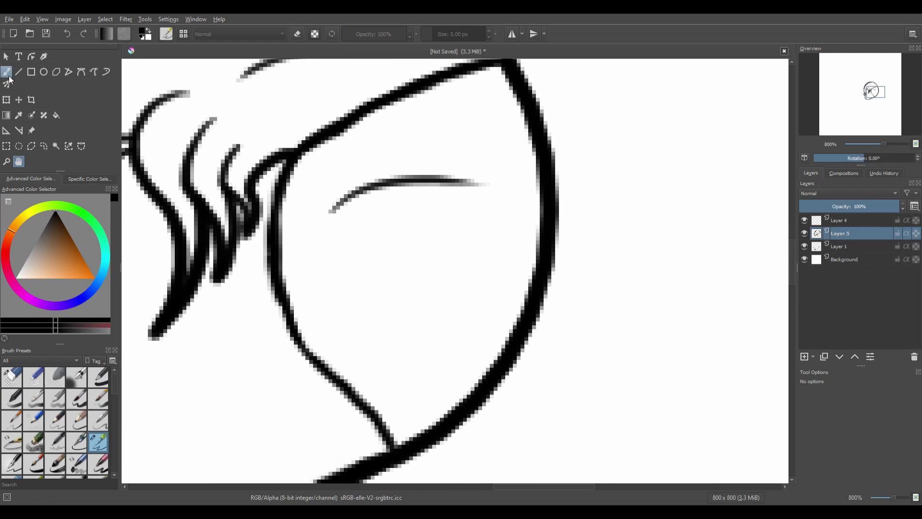
drag(457, 262, 522, 252)
drag(337, 269, 492, 366)
key(ctrl+bracketright)
mouse_move(290, 206)
mouse_down()
mouse_move(418, 209)
mouse_move(376, 247)
mouse_move(307, 216)
mouse_up()
- Select Layer 4 and ink the first stroke of the eye with the Gpen
key(h)
key(5)
mouse_move(294, 251)
mouse_down()
mouse_move(467, 216)
mouse_move(499, 226)
mouse_up()
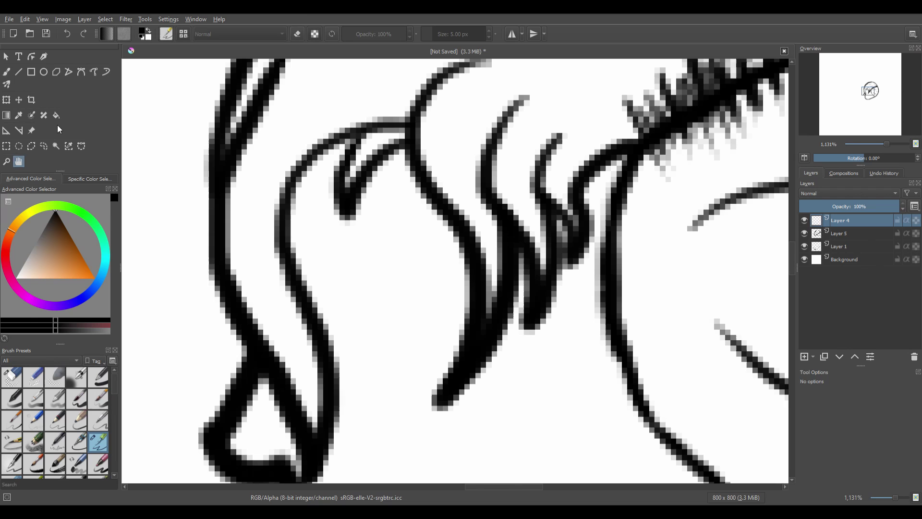
key(b)
drag(309, 206, 369, 273)
key(Page_Up)
scroll(230, 144, up, 2)
drag(228, 139, 362, 310)
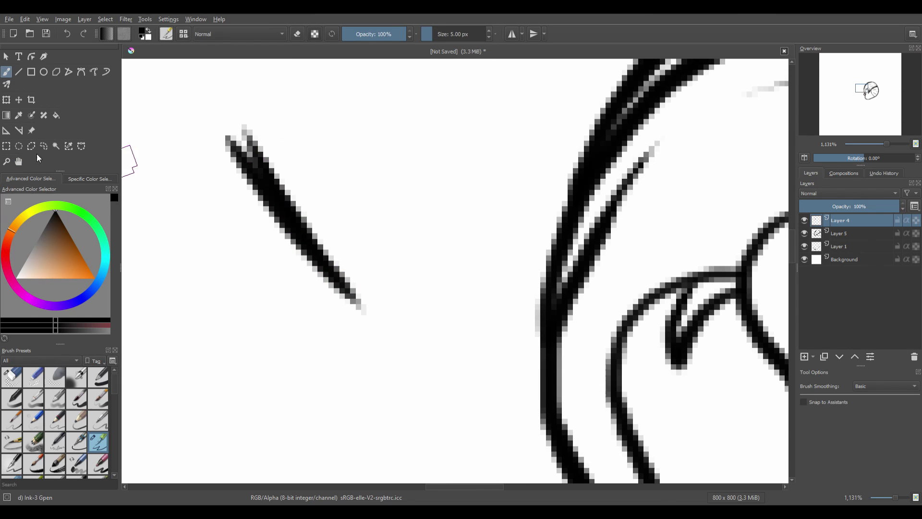
drag(127, 158, 242, 165)
- Redraw the eye's lower stroke thicker and move the eye shape into the eye area
mouse_move(478, 284)
mouse_down()
mouse_move(377, 344)
mouse_move(397, 344)
mouse_move(480, 283)
mouse_up()
key(ctrl+z)
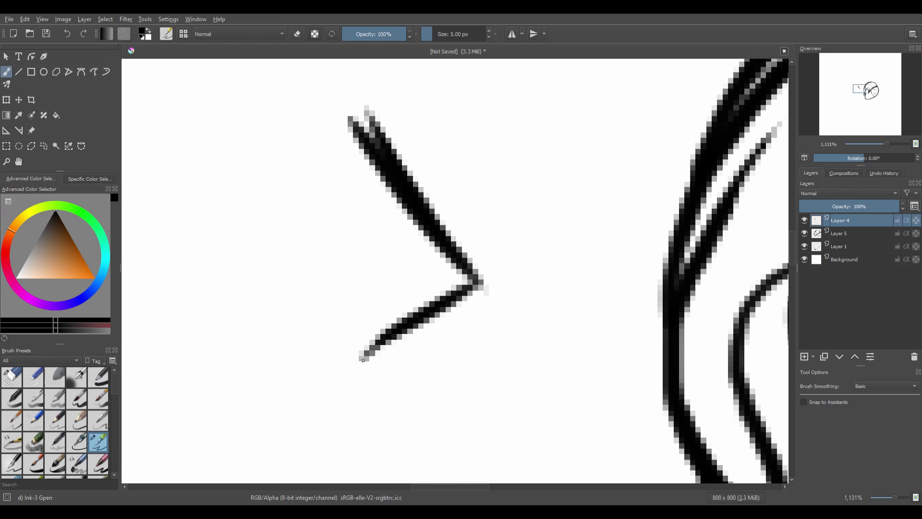
drag(363, 355, 473, 287)
key(minus)
key(minus)
key(minus)
key(ctrl+t)
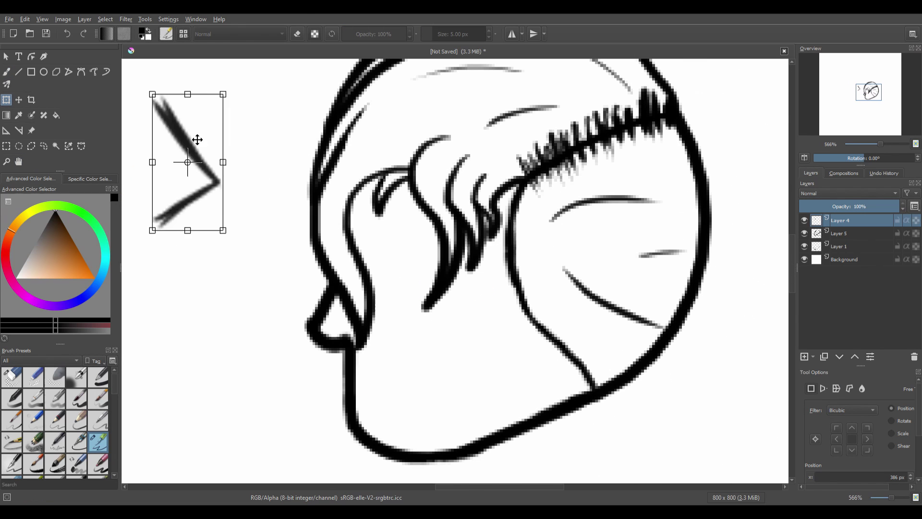
drag(196, 140, 390, 223)
key(Return)
- Undo the eye move and draw a straight eye line down from the brow
key(plus)
key(plus)
key(plus)
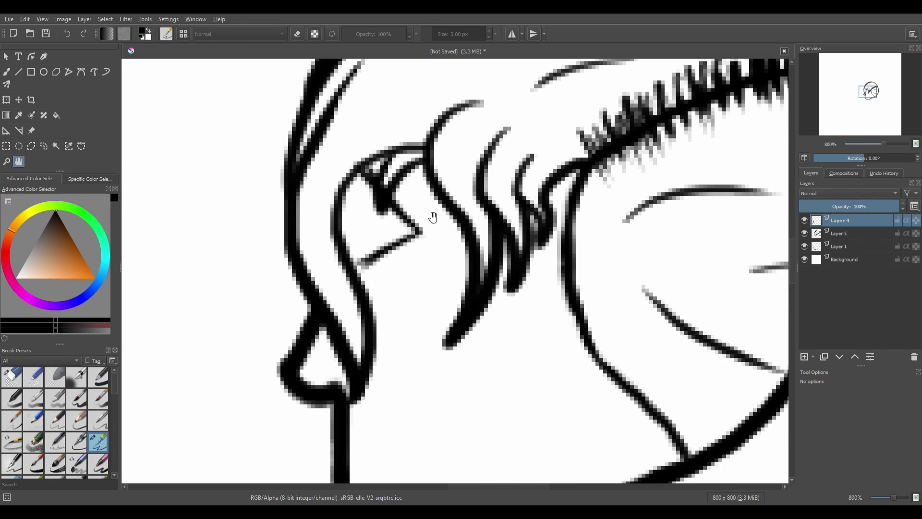
key(minus)
key(minus)
key(plus)
key(plus)
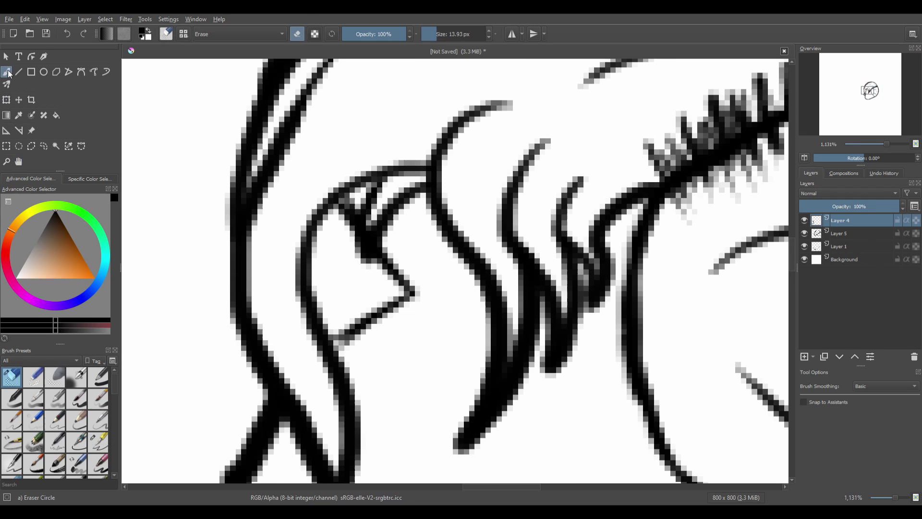
key(ctrl+z)
key(v)
mouse_move(302, 199)
mouse_down()
mouse_move(402, 309)
mouse_move(288, 382)
mouse_move(312, 360)
mouse_up()
key(ctrl+t)
key(Return)
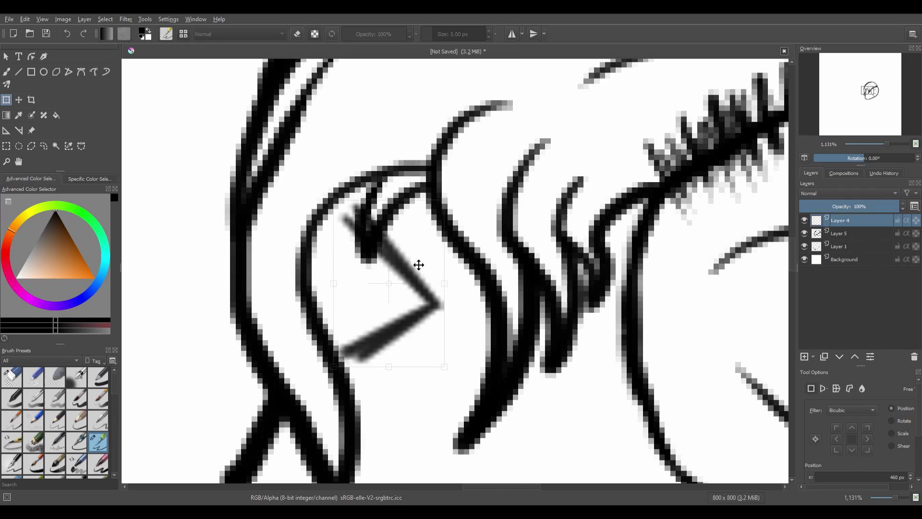
- Remove the margin test strokes and the last eye stroke
key(minus)
key(plus)
key(minus)
key(minus)
drag(313, 205, 437, 248)
key(b)
drag(176, 128, 206, 167)
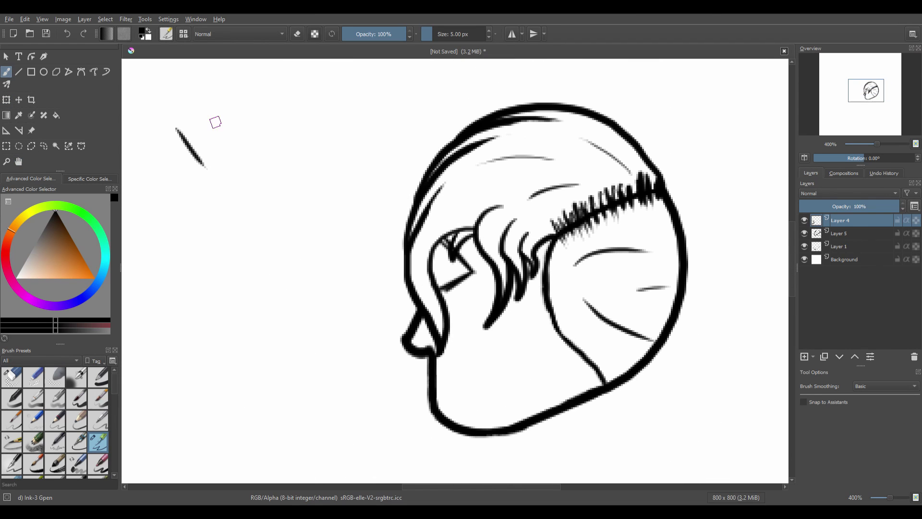
key(ctrl+z)
key(ctrl+z)
key(ctrl+z)
key(ctrl+z)
key(ctrl+z)
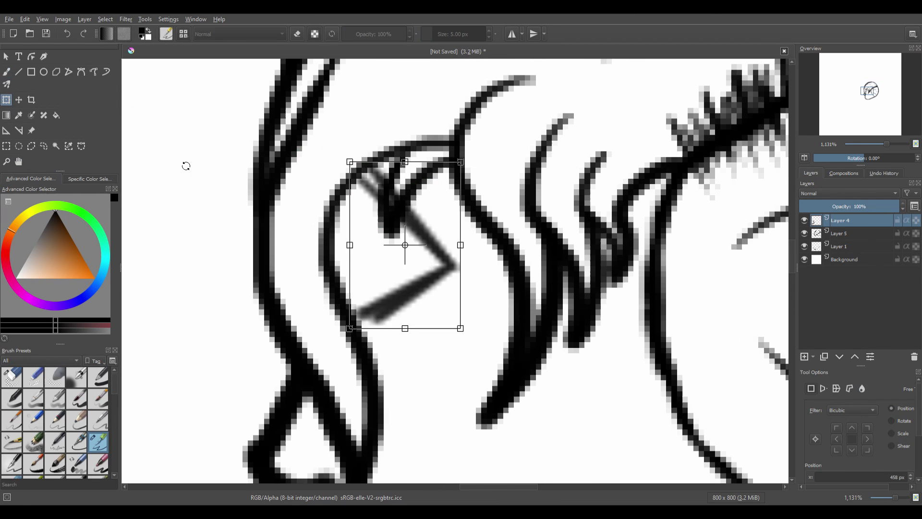
key(Return)
key(b)
key(ctrl+z)
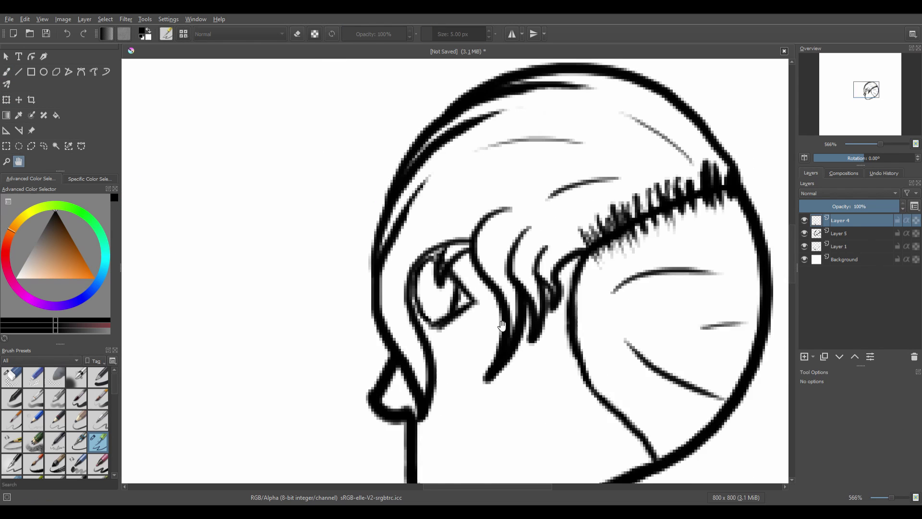
- Discard trial loop and hook strokes, then add a short vertical stroke inside the eye
mouse_move(194, 120)
mouse_down()
mouse_move(161, 118)
mouse_move(159, 176)
mouse_up()
drag(218, 147, 219, 173)
drag(241, 144, 243, 174)
drag(255, 173, 268, 137)
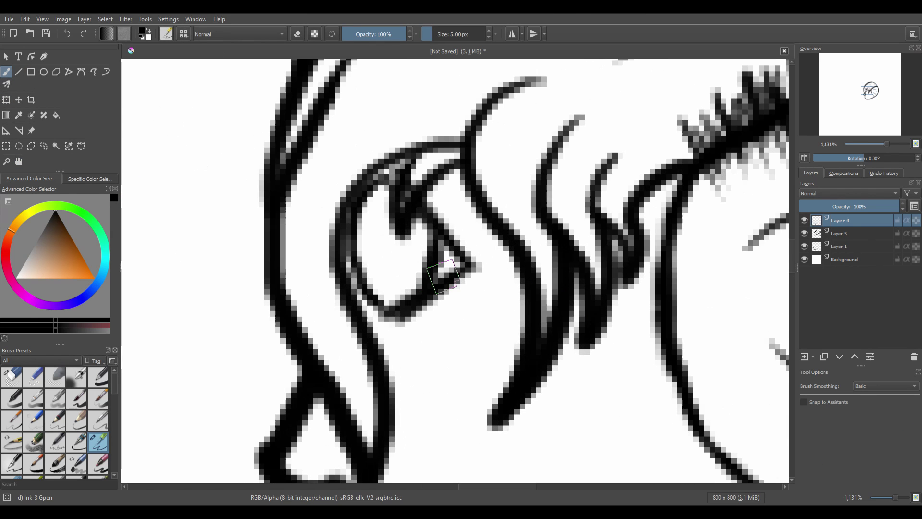
key(ctrl+z)
mouse_move(368, 196)
mouse_down()
mouse_move(434, 286)
mouse_move(421, 313)
mouse_move(375, 338)
mouse_up()
key(ctrl+z)
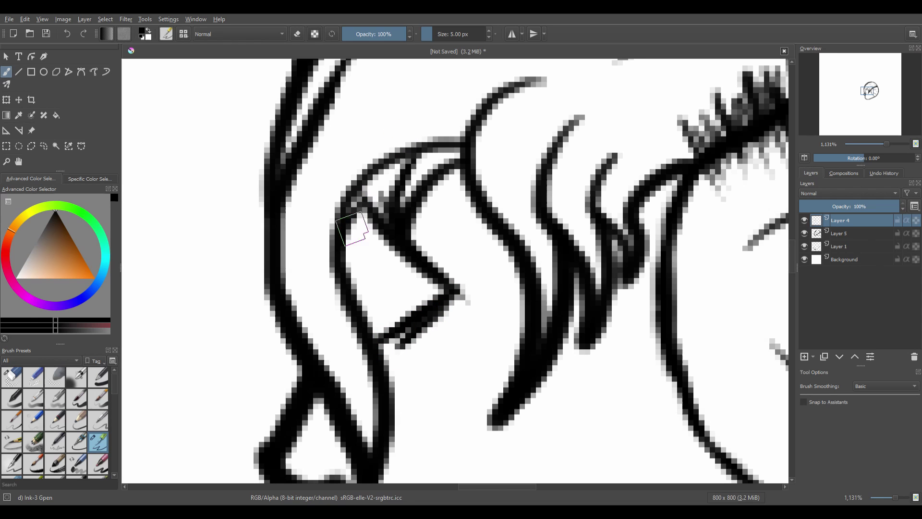
drag(398, 250, 404, 298)
- Apply a transform to the eye stroke while zoomed in on the head
key(minus)
key(minus)
key(minus)
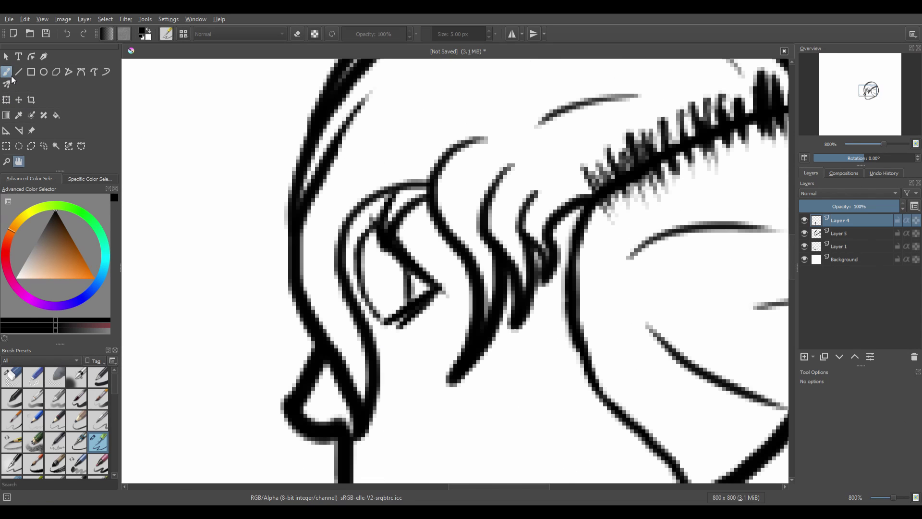
click(7, 99)
click(19, 161)
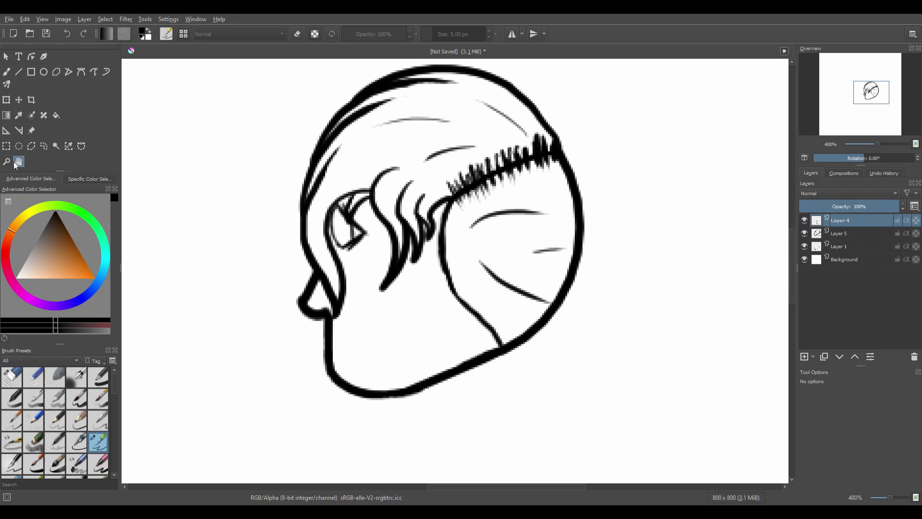
key(plus)
key(plus)
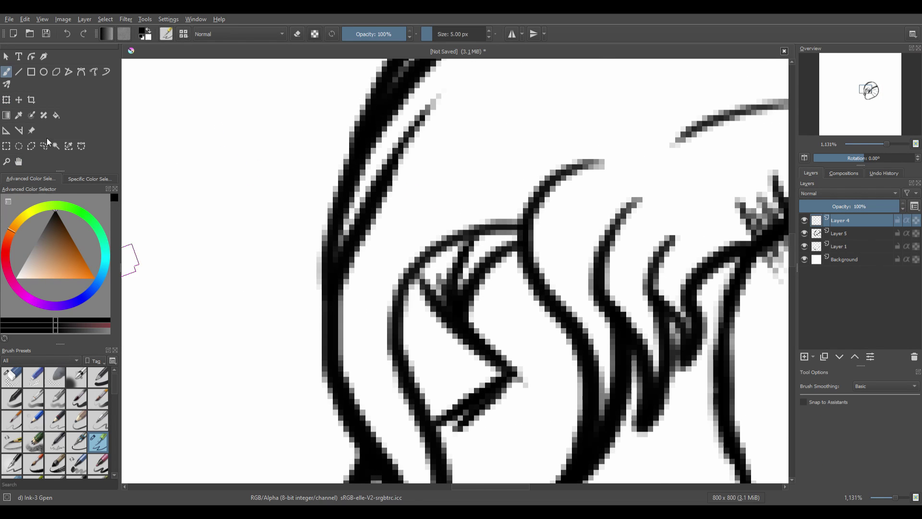
key(plus)
key(ctrl+t)
key(Return)
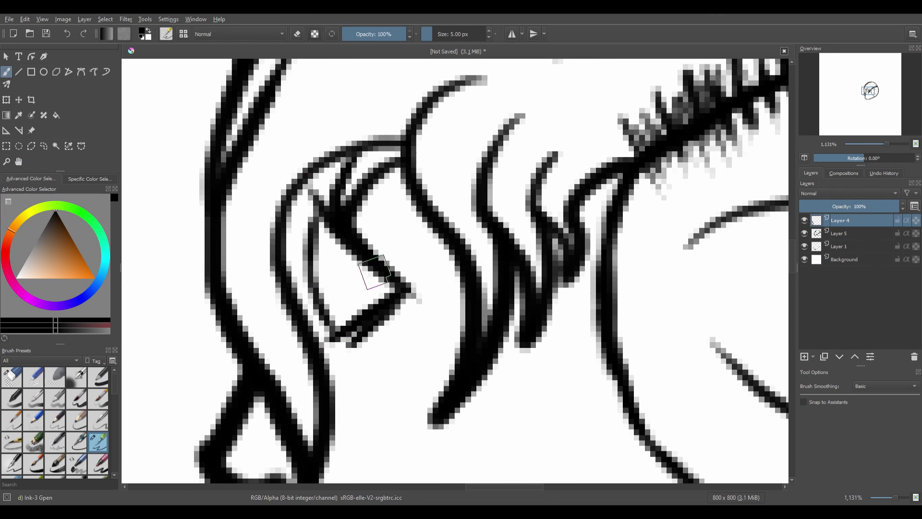
- Check the eye at different zoom levels and return to the ink pen brush
click(6, 71)
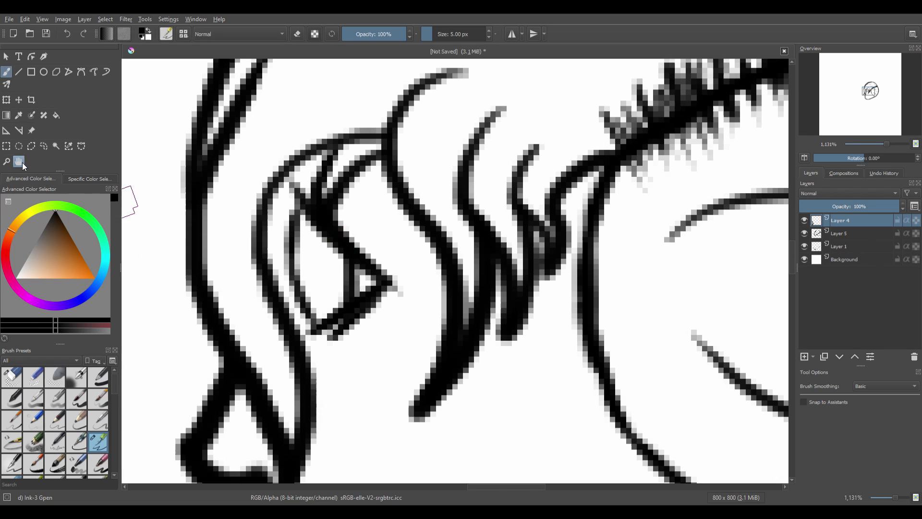
click(22, 162)
key(minus)
key(minus)
key(minus)
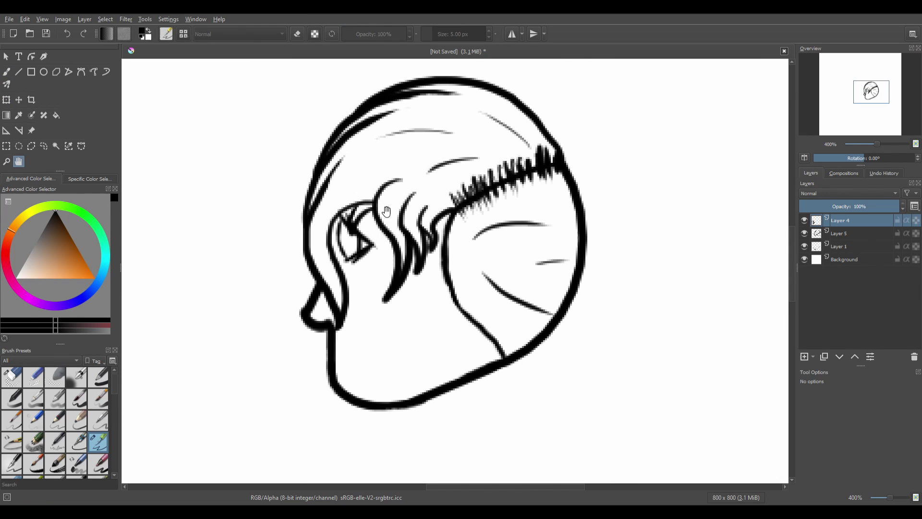
key(minus)
key(plus)
key(plus)
key(e)
key(b)
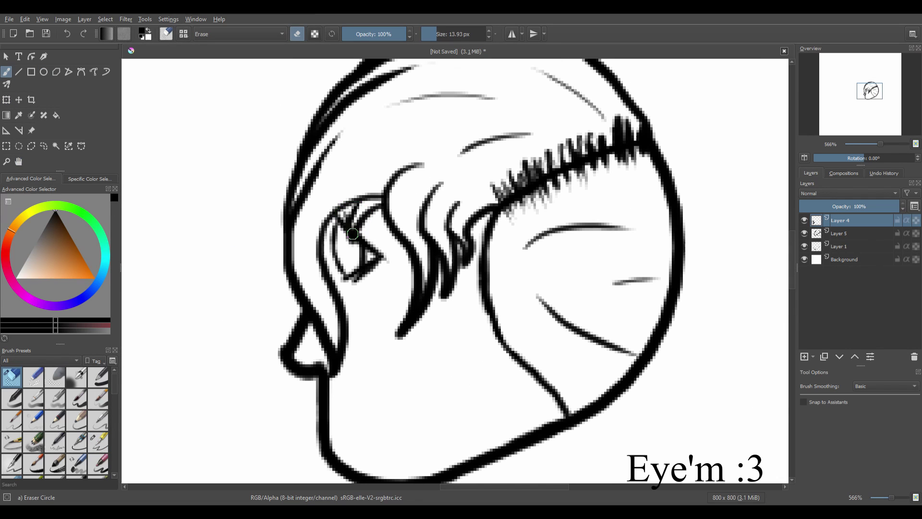
key(slash)
- Add Layer 6 and draw a short mouth stroke below the nose, placed with Ctrl+T
key(Insert)
key(plus)
key(plus)
drag(394, 269, 357, 288)
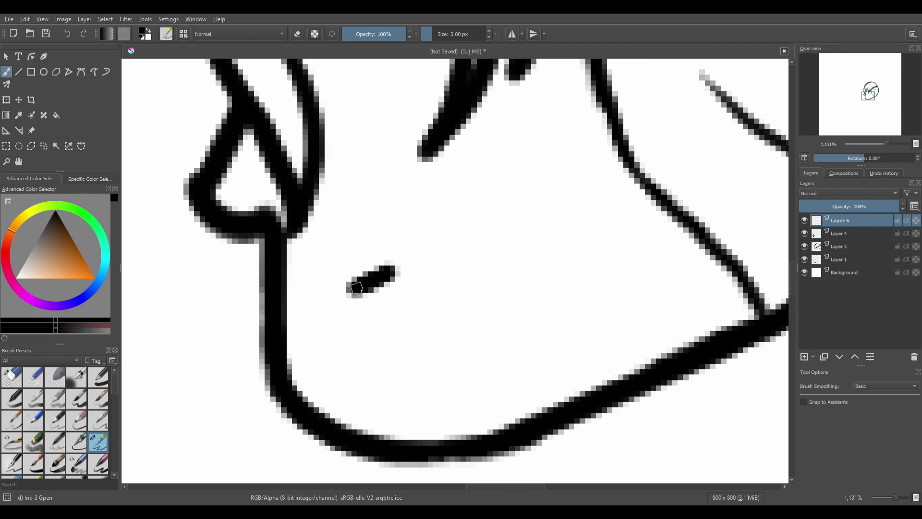
key(ctrl+t)
key(minus)
key(minus)
key(minus)
key(plus)
key(plus)
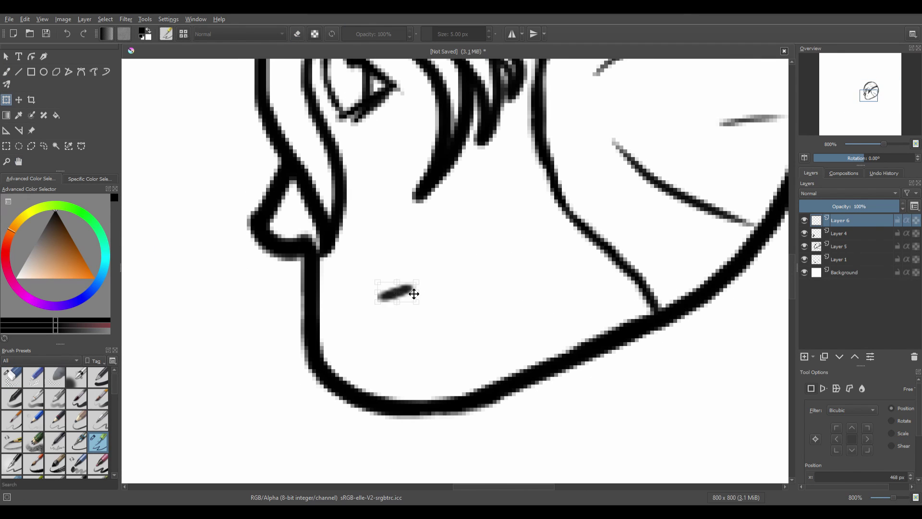
- Add Layer 7 for the body and frame the area below the head
key(minus)
key(minus)
key(minus)
key(minus)
key(minus)
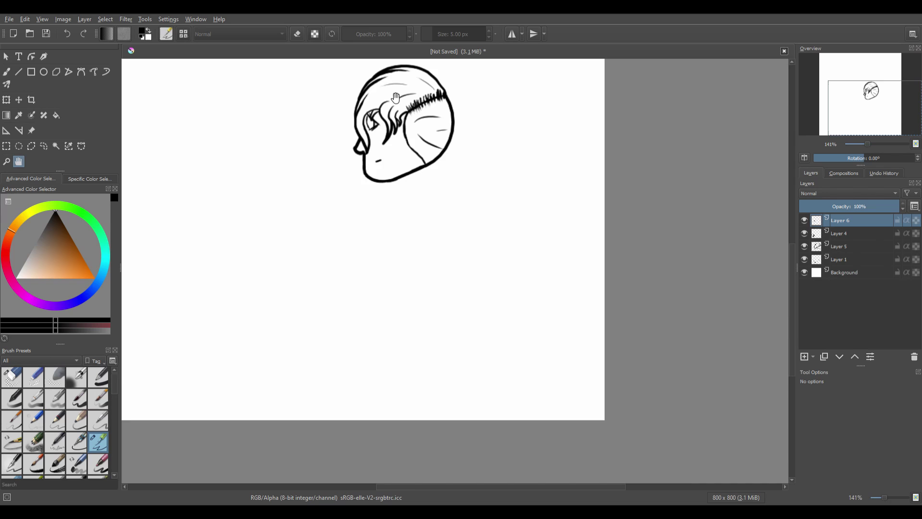
key(plus)
key(plus)
key(Insert)
scroll(502, 117, down, 5)
key(b)
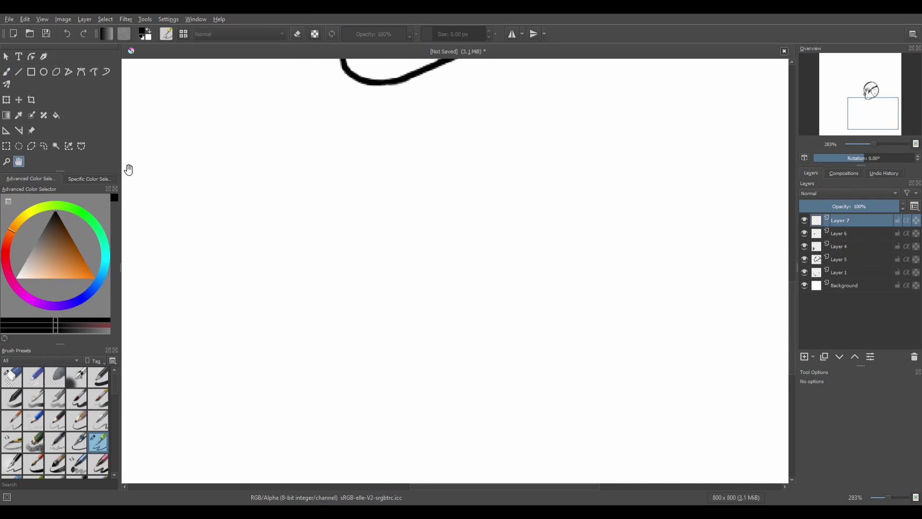
scroll(384, 144, up, 1)
- Draw the neck line under the chin extending down into the chest, then adjust it
drag(387, 120, 377, 148)
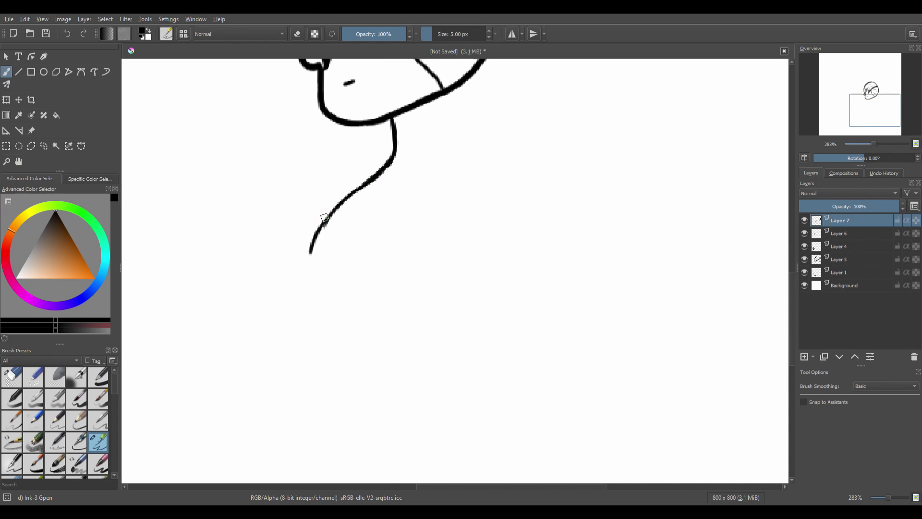
scroll(341, 288, down, 5)
drag(325, 206, 343, 392)
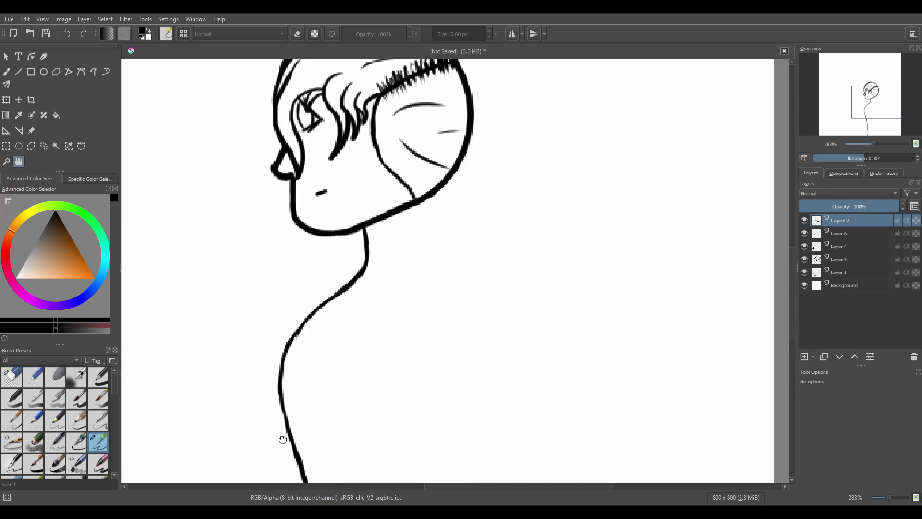
key(ctrl+t)
key(b)
scroll(267, 150, up, 3)
scroll(268, 150, right, 2)
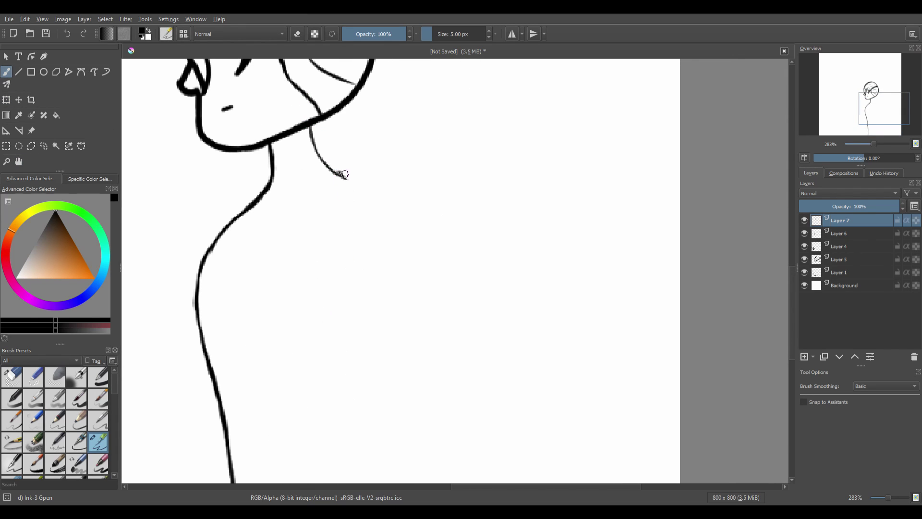
scroll(328, 342, down, 3)
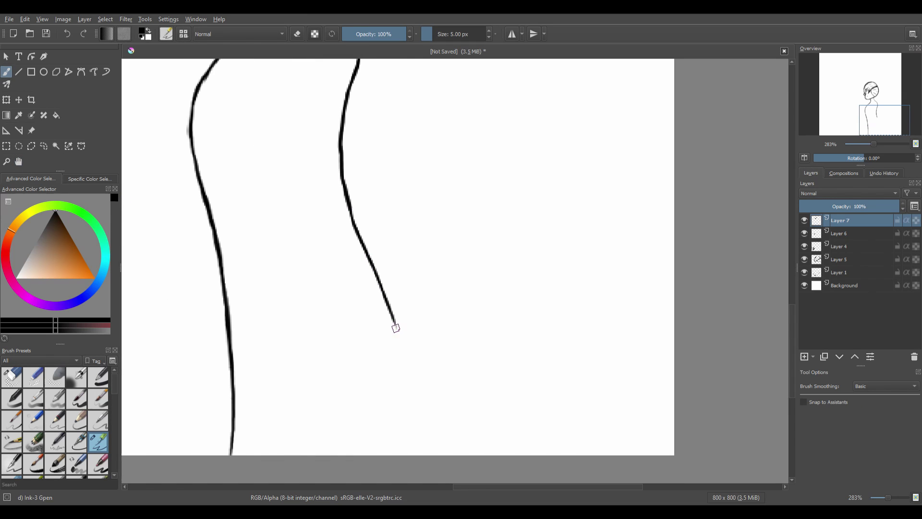
- Frame the neck area on Layer 5 and discard a trial hair stroke
key(1)
click(19, 161)
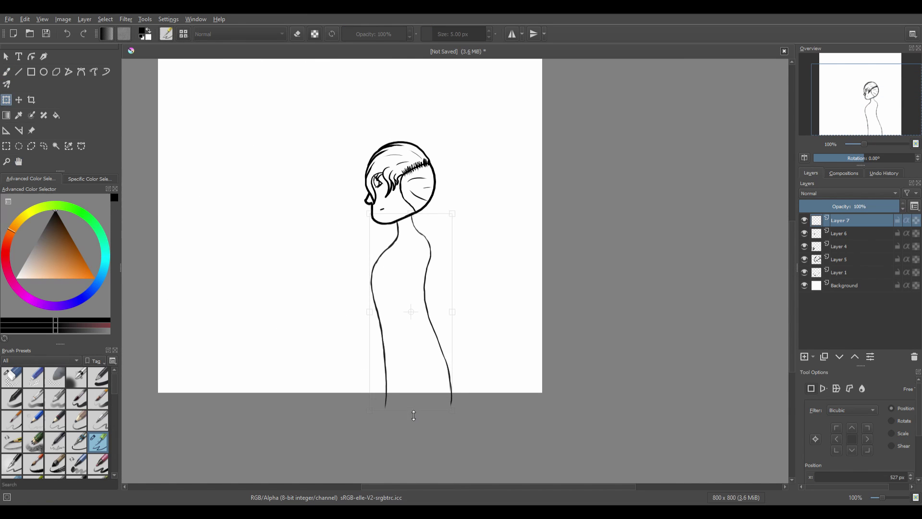
scroll(453, 282, up, 4)
drag(454, 282, 422, 185)
key(b)
scroll(421, 185, up, 2)
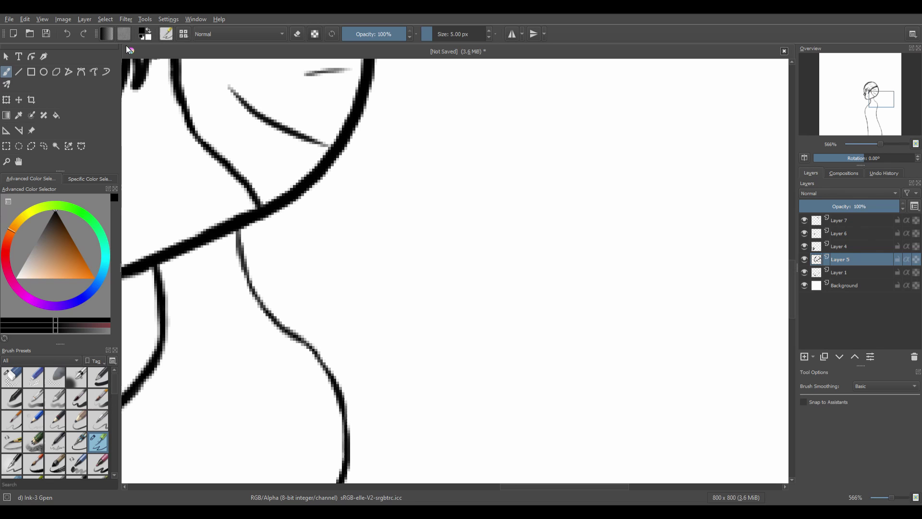
drag(413, 418, 374, 97)
key(ctrl+z)
- Draw a long hair lock behind the neck and a shorter strand beside it
scroll(373, 81, down, 5)
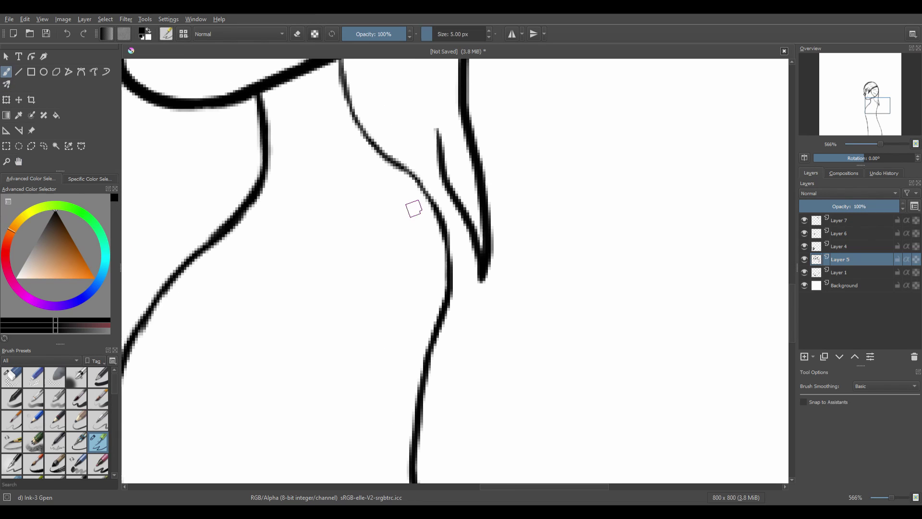
mouse_move(212, 112)
mouse_down()
mouse_move(237, 218)
mouse_move(228, 349)
mouse_up()
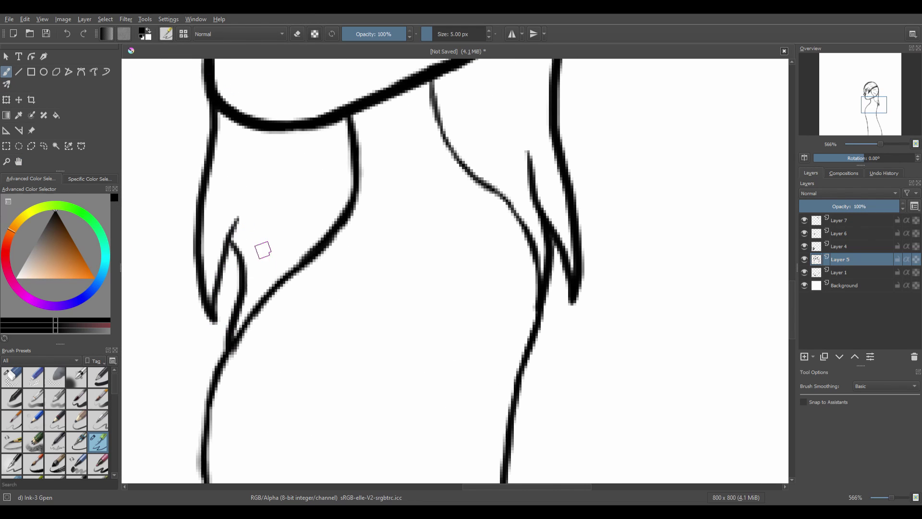
drag(270, 187, 252, 309)
key(ctrl+z)
drag(268, 213, 300, 263)
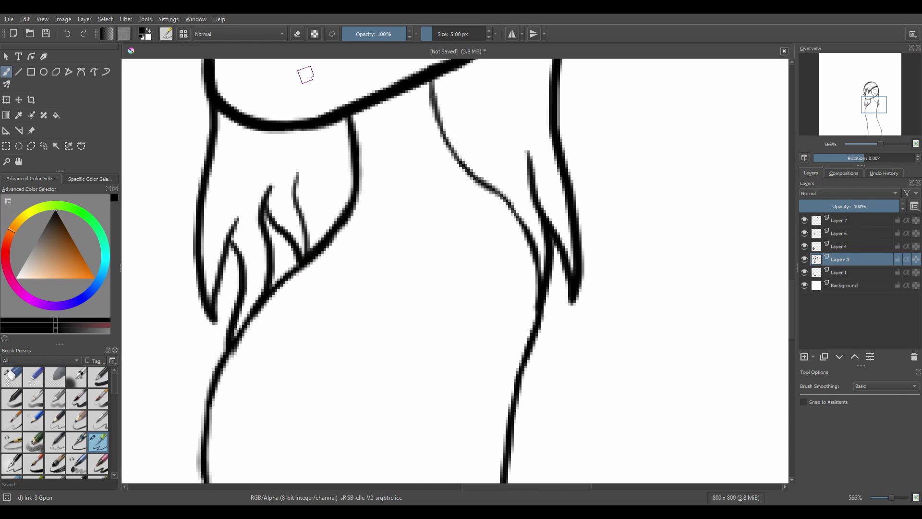
- Add Layer 8 and sketch the arched arm outline with the canvas rotated -15°
click(18, 161)
scroll(384, 257, down, 4)
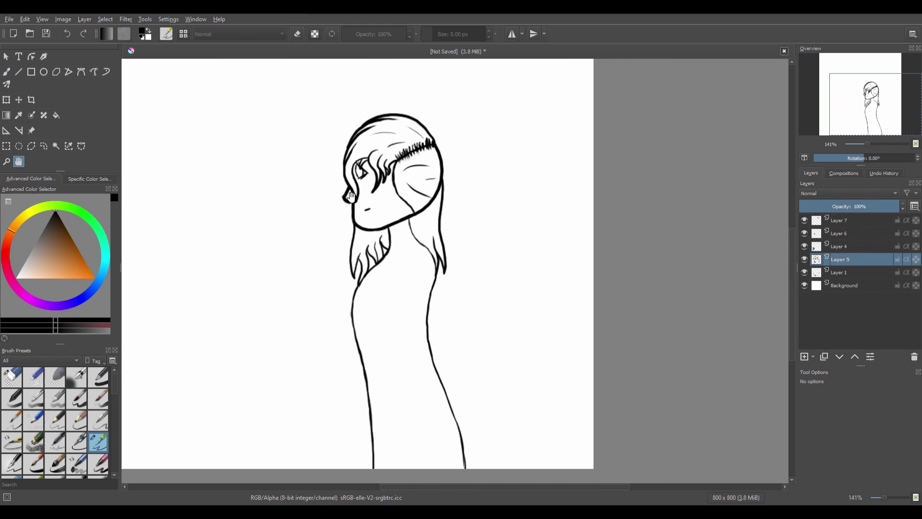
key(Insert)
scroll(465, 185, up, 2)
drag(465, 186, 420, 192)
key(b)
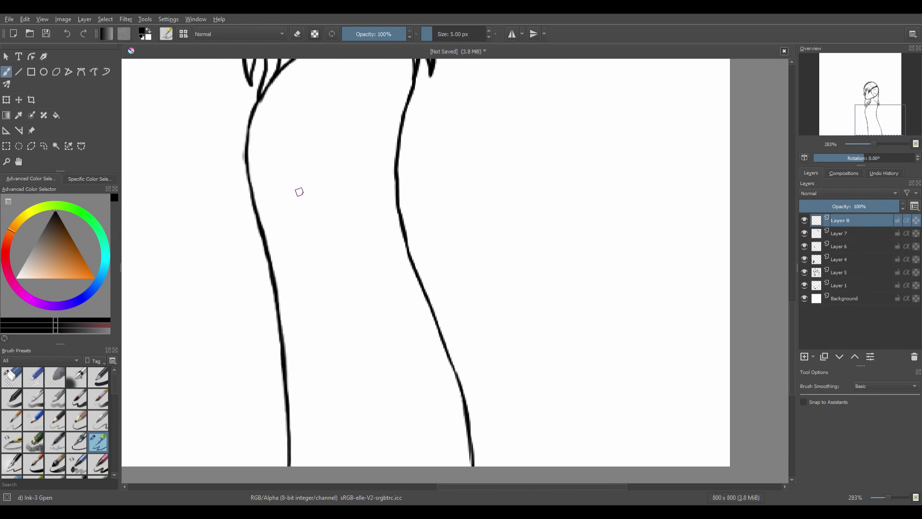
key(ctrl+z)
key(ctrl+bracketleft)
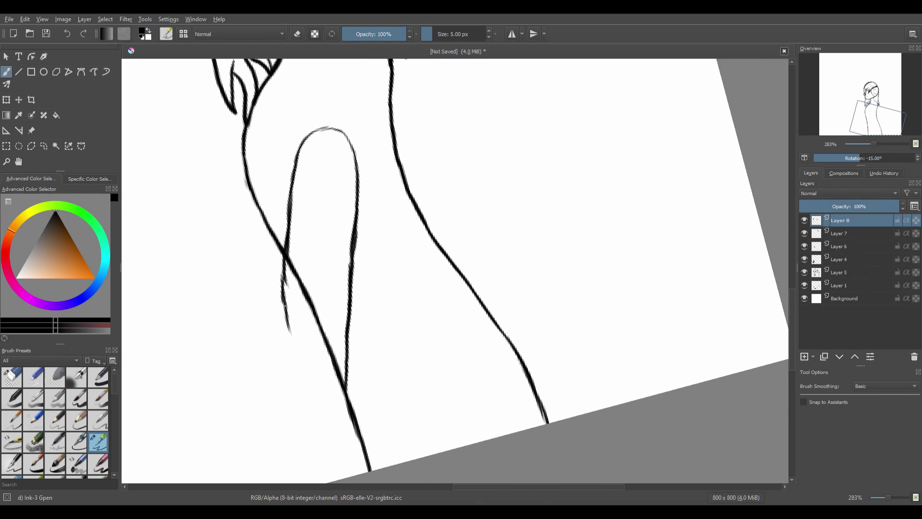
drag(260, 394, 305, 329)
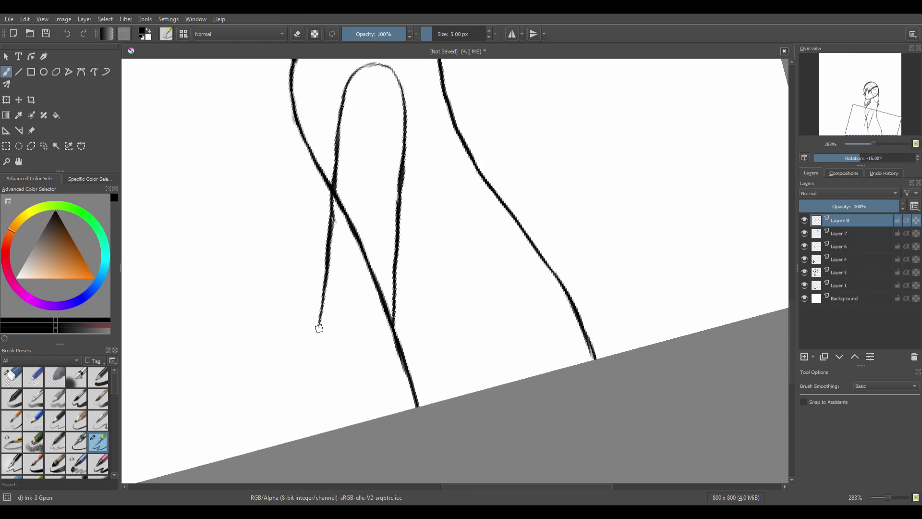
- Reset the rotation to 0°, erase overlapping strokes, and zoom out to check the arm
key(2)
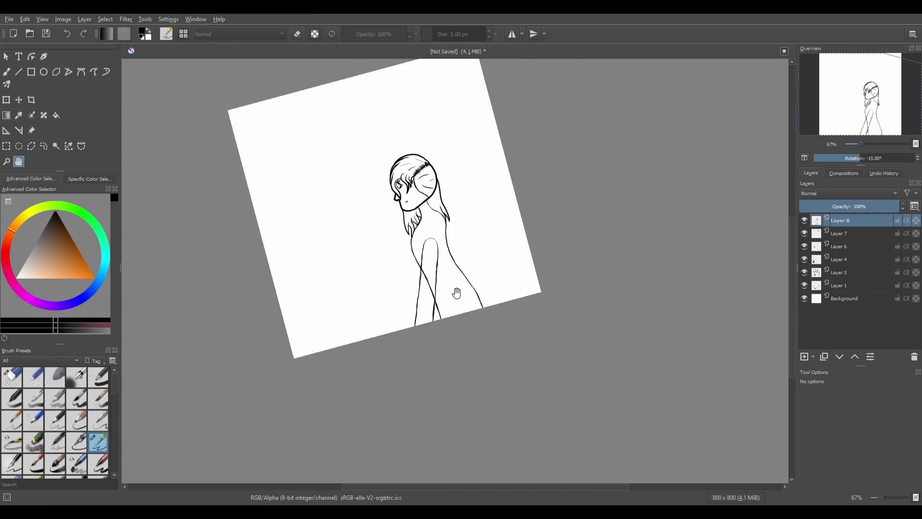
scroll(345, 259, up, 3)
key(ctrl+t)
key(1)
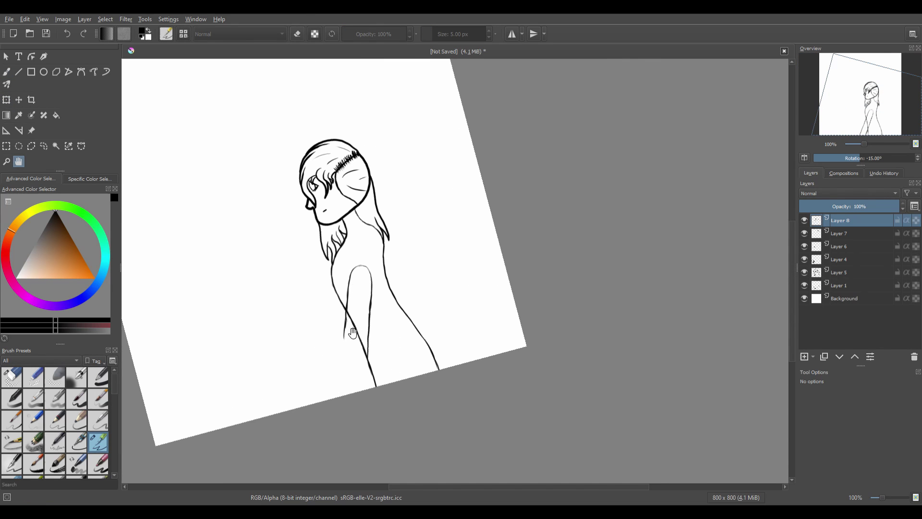
key(5)
scroll(319, 293, up, 4)
key(b)
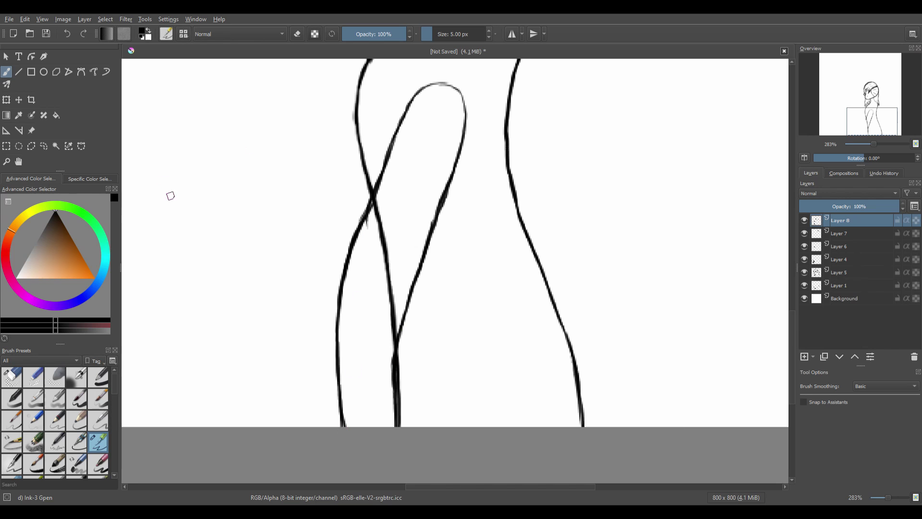
key(ctrl+z)
key(ctrl+z)
key(ctrl+z)
key(ctrl+z)
key(ctrl+z)
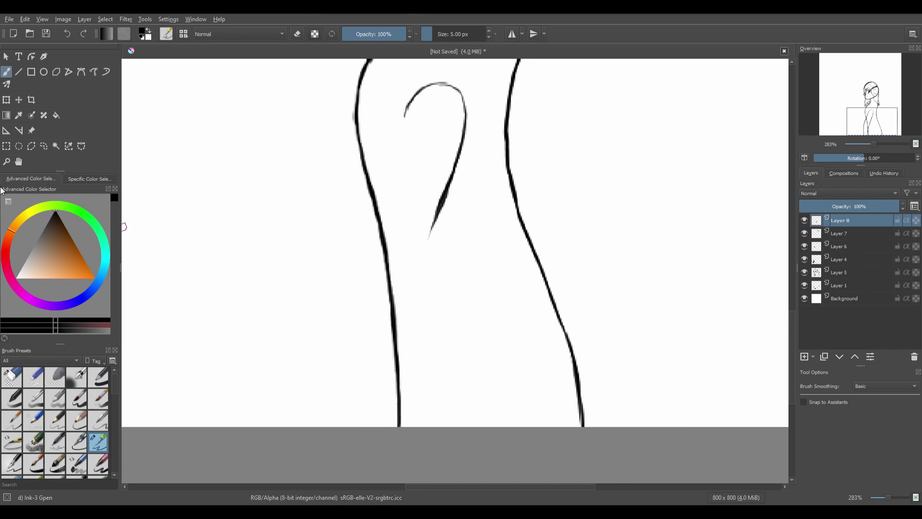
click(11, 377)
key(/)
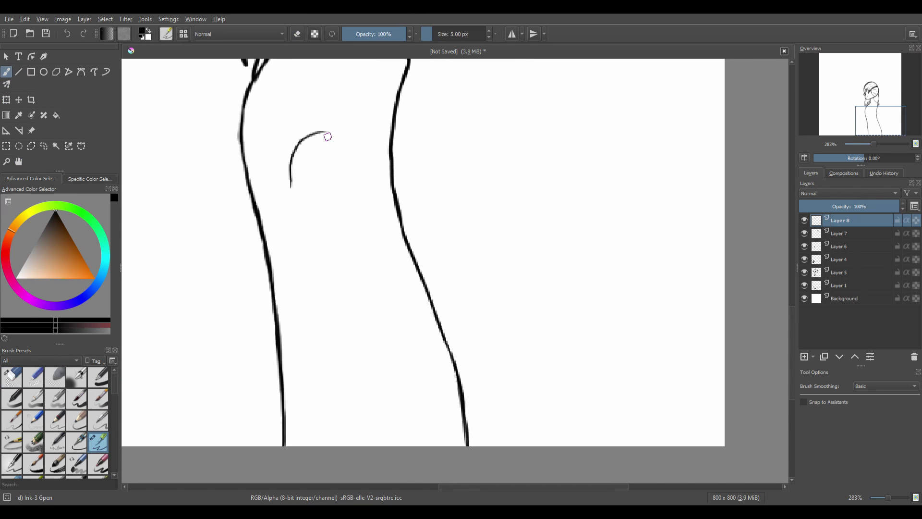
key(minus)
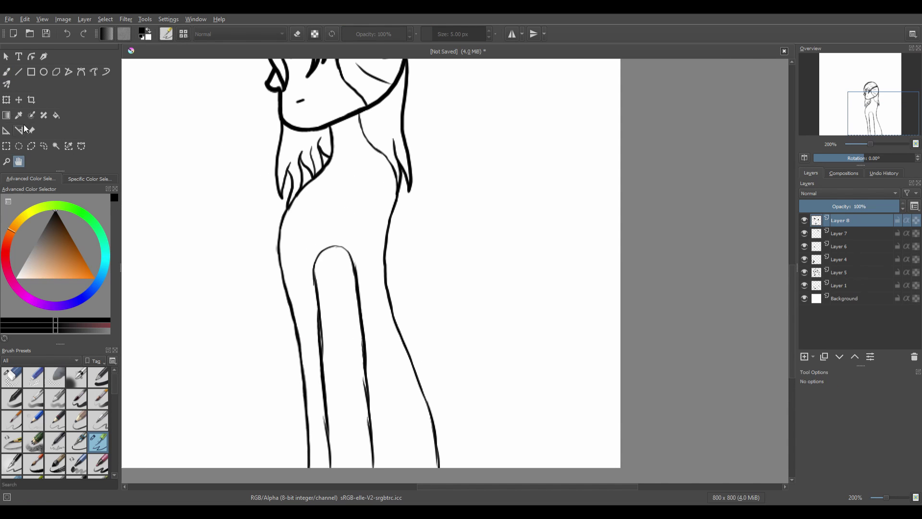
key(ctrl+t)
- Merge the hair Layer 5 down into Layer 1 with the head outline
key(minus)
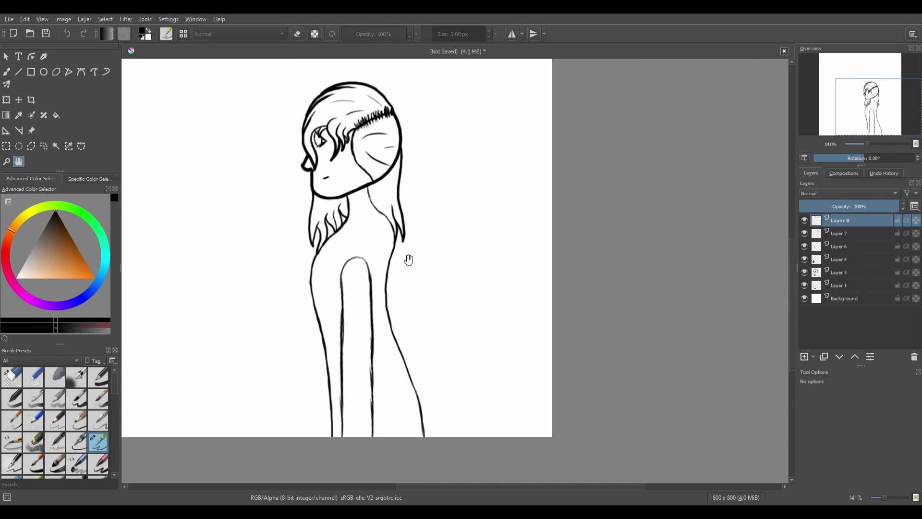
click(842, 269)
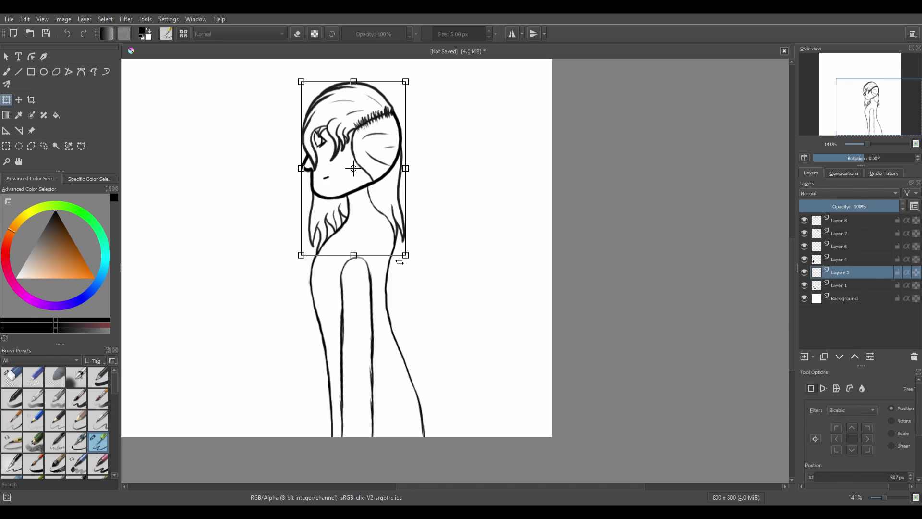
key(shift+Delete)
key(plus)
key(plus)
key(plus)
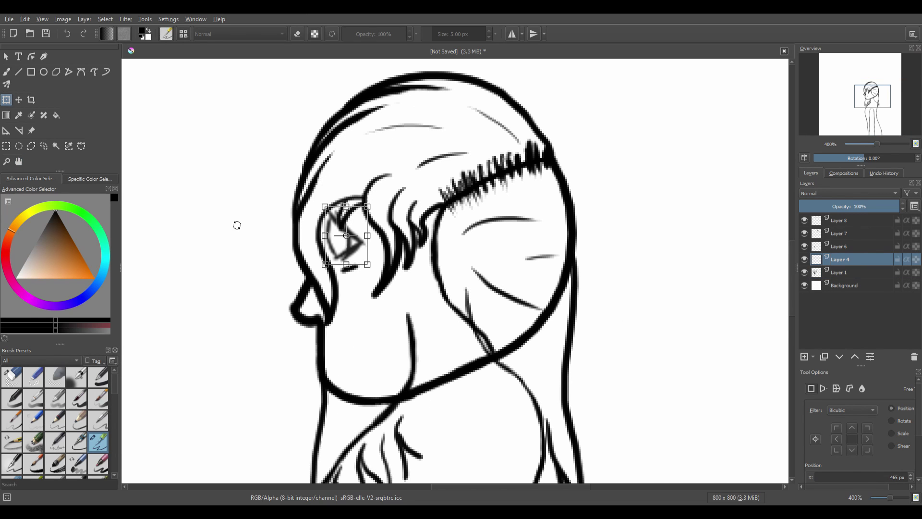
- Step up through the eye, mouth, Layer 7 and Layer 8 layers to review them
key(Page_Up)
key(plus)
key(minus)
key(minus)
key(Page_Up)
key(minus)
key(minus)
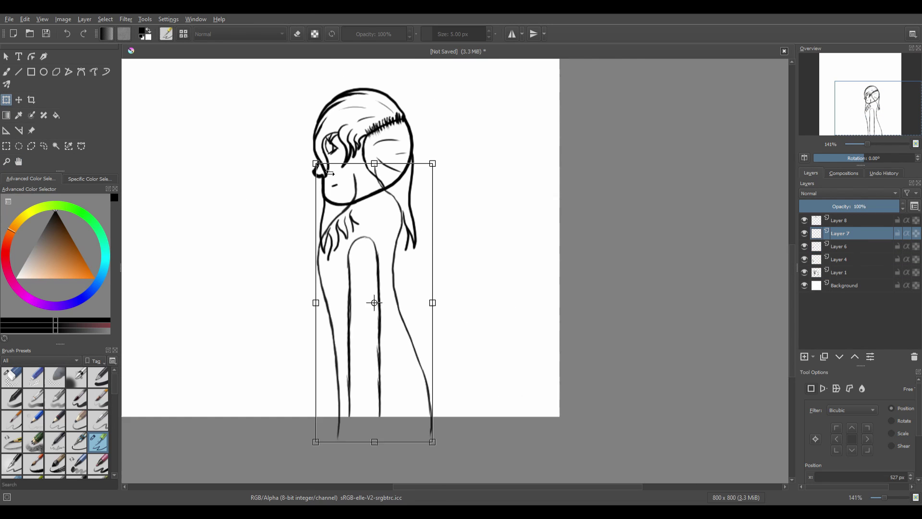
key(Page_Up)
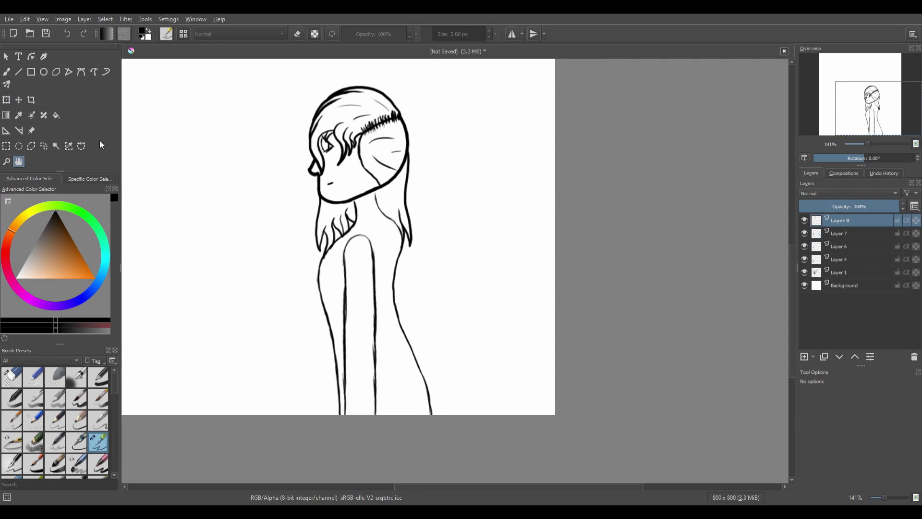
drag(401, 191, 412, 239)
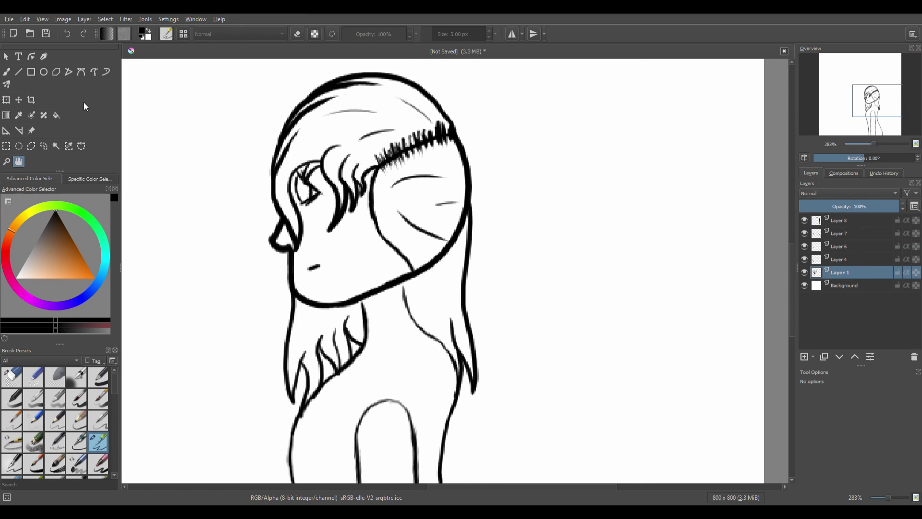
- Pick the Transform tool and select the eye, then mouth layer to adjust
click(7, 99)
key(plus)
click(845, 259)
click(845, 246)
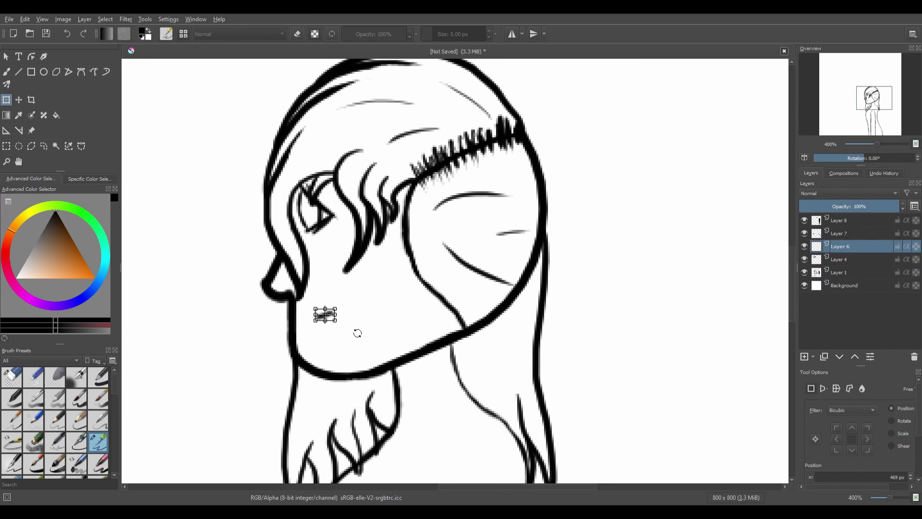
scroll(357, 333, down, 5)
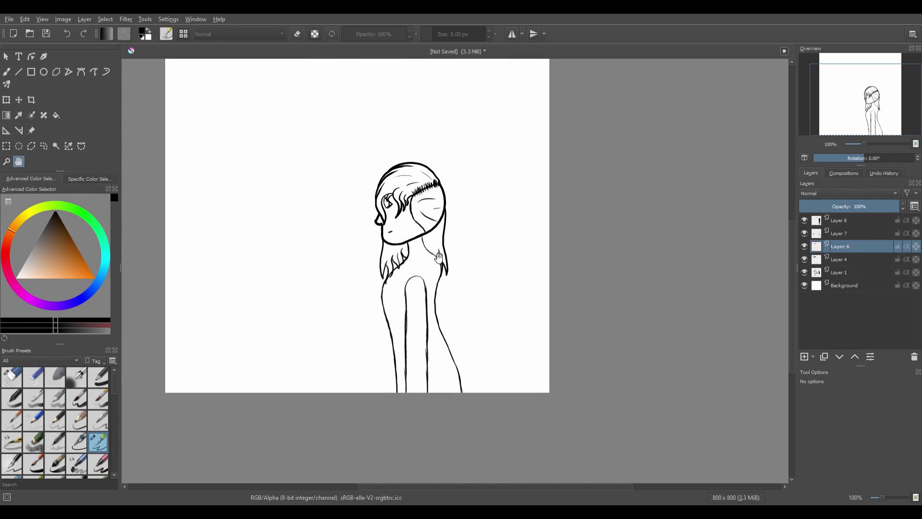
scroll(439, 258, up, 3)
- On Layer 1, erase the spiky hair strands under the chin with the Eraser Circle preset
click(874, 271)
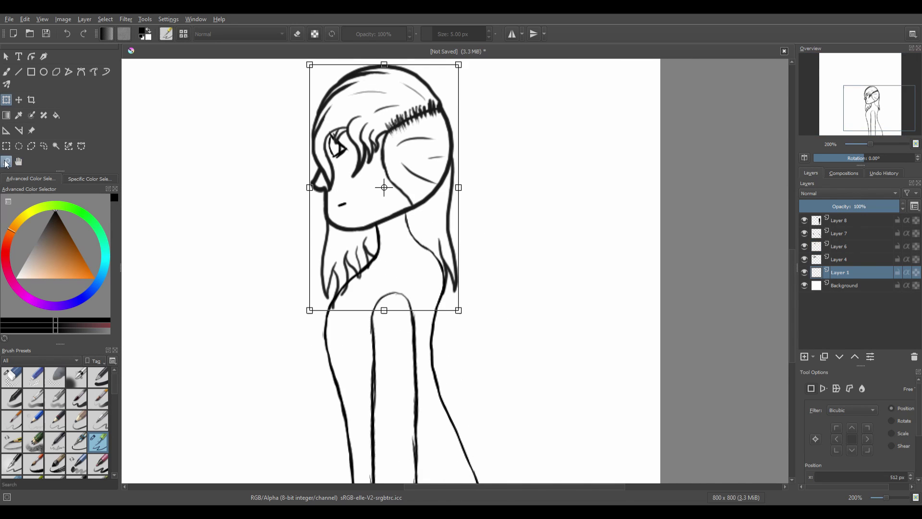
drag(393, 189, 393, 225)
key(ctrl+t)
key(b)
scroll(379, 240, up, 1)
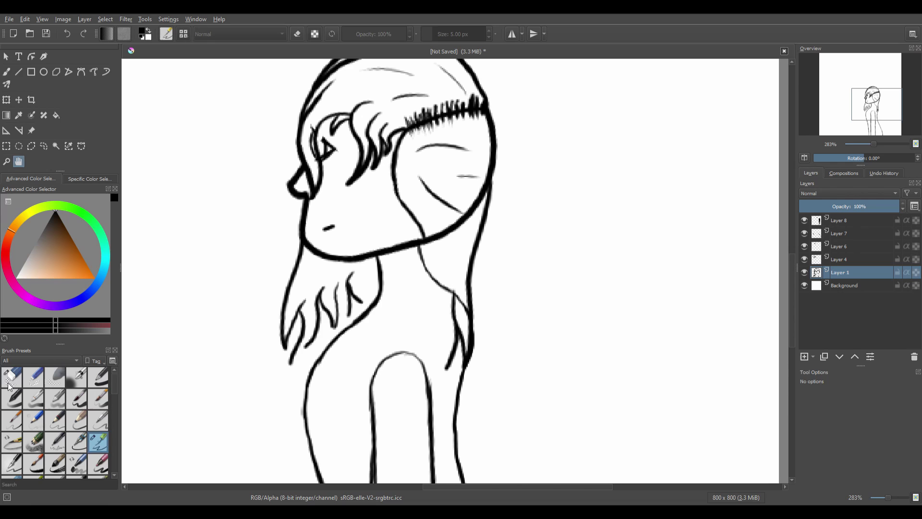
key(e)
mouse_move(283, 312)
mouse_down()
mouse_move(325, 305)
mouse_move(355, 283)
mouse_up()
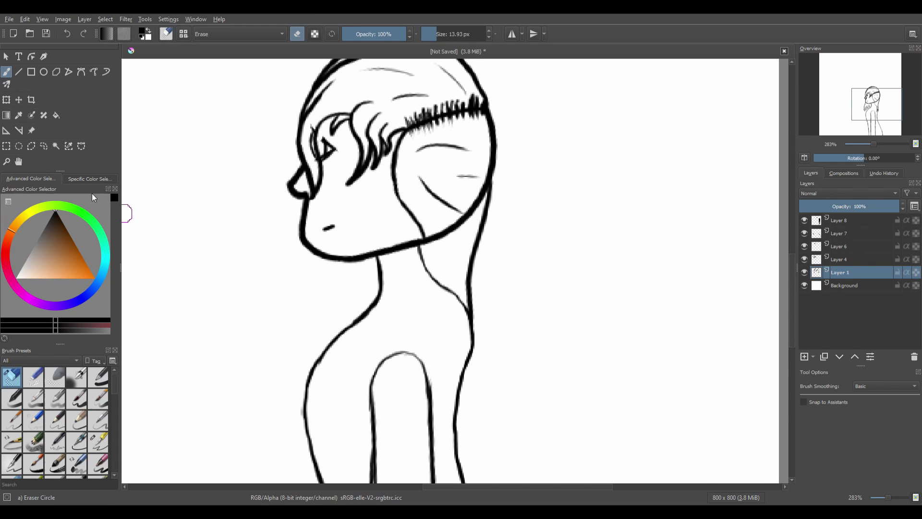
- Adjust the eye and mouth layers with the Transform tool
key(ctrl+t)
scroll(376, 201, up, 3)
key(Page_Up)
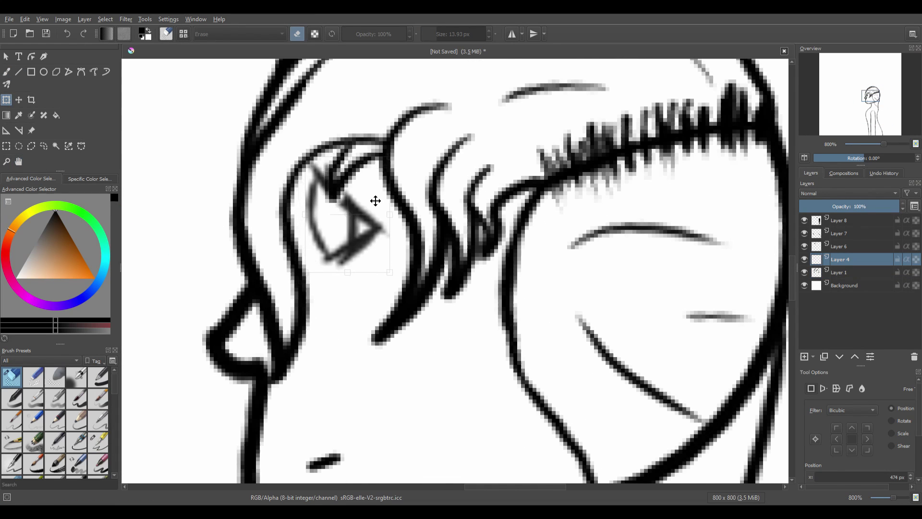
key(Return)
scroll(369, 197, down, 4)
scroll(166, 92, up, 3)
key(Page_Up)
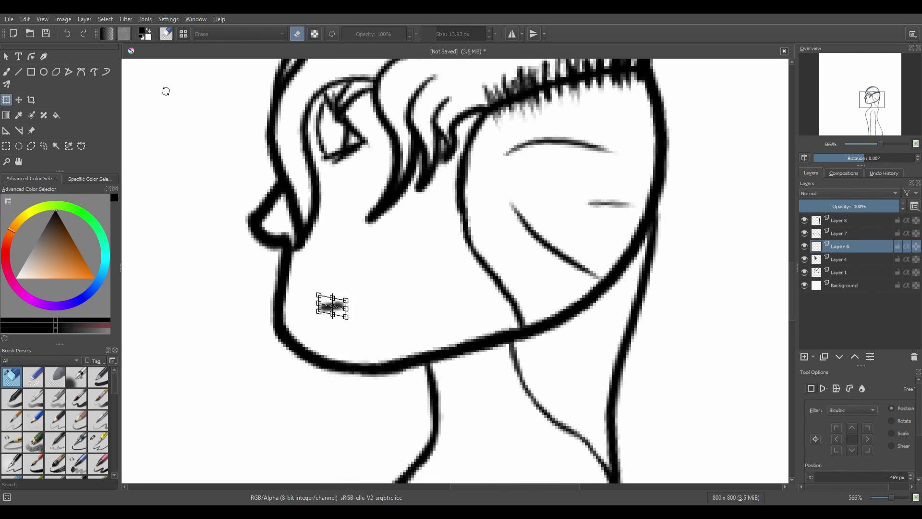
scroll(336, 293, up, 1)
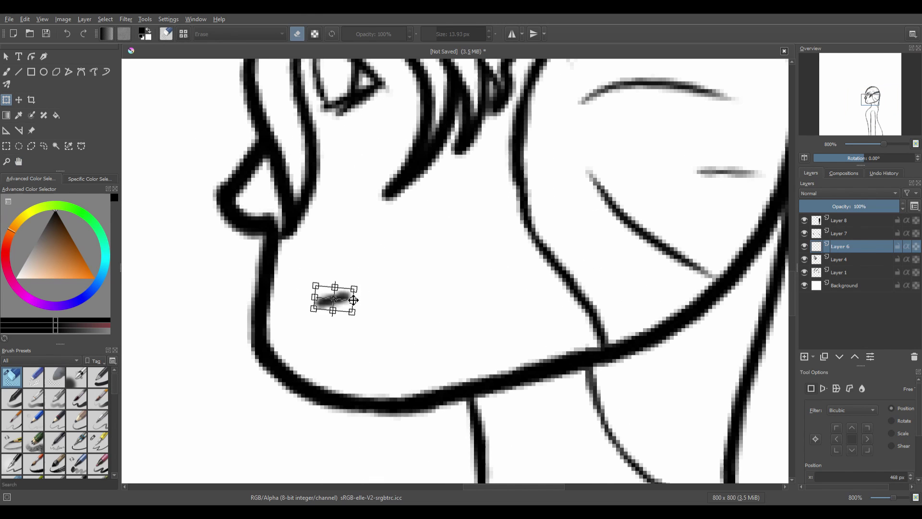
- Draw a new hair lock beside the neck on the hair and body layer with the inking pen
click(18, 161)
scroll(254, 92, down, 5)
scroll(393, 304, up, 4)
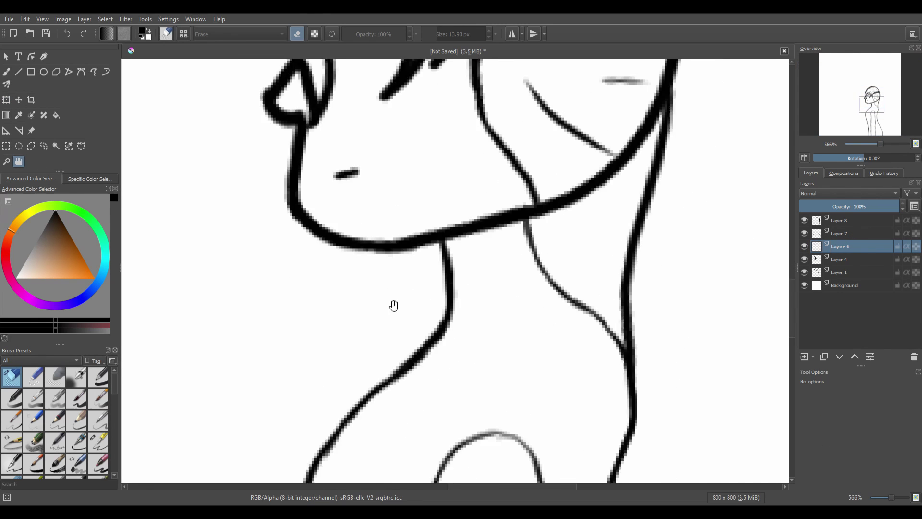
key(Page_Down)
key(Page_Down)
click(98, 441)
drag(349, 169, 356, 126)
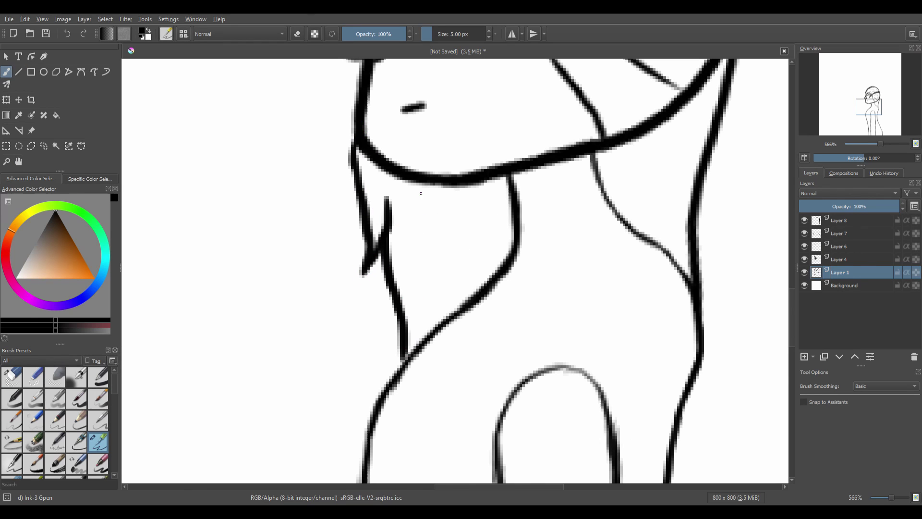
- Undo the previous strand and draw a wispy hair strand below the chin instead
key(ctrl+z)
drag(384, 276, 409, 320)
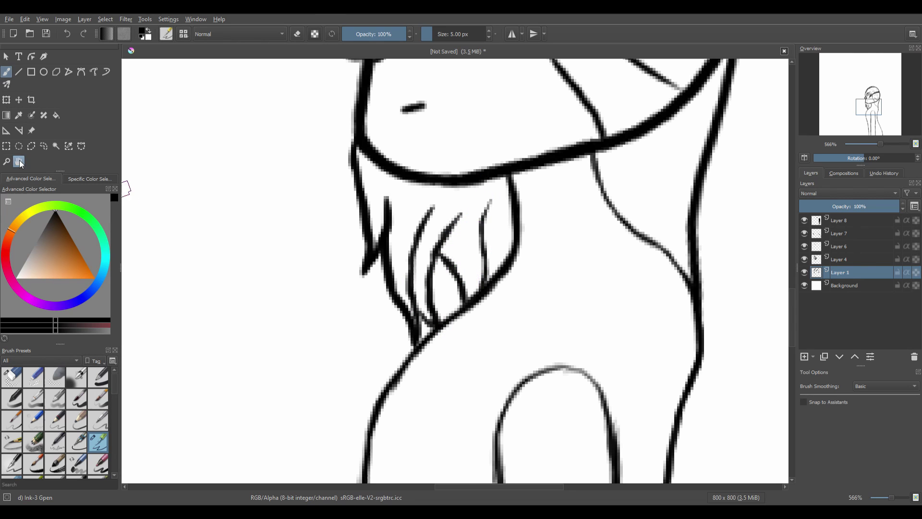
click(19, 162)
drag(696, 212, 512, 253)
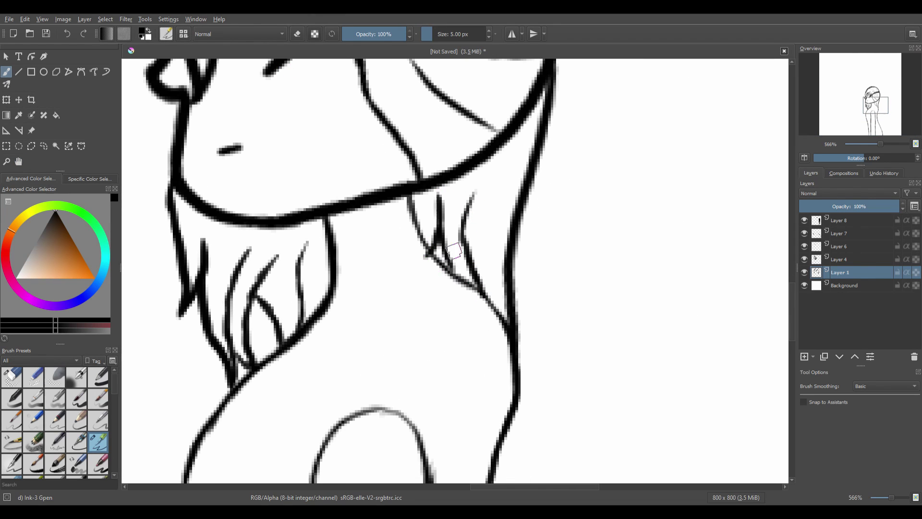
key(minus)
key(minus)
- Check and adjust the eye and mouth layers around the head
click(12, 377)
click(19, 162)
key(1)
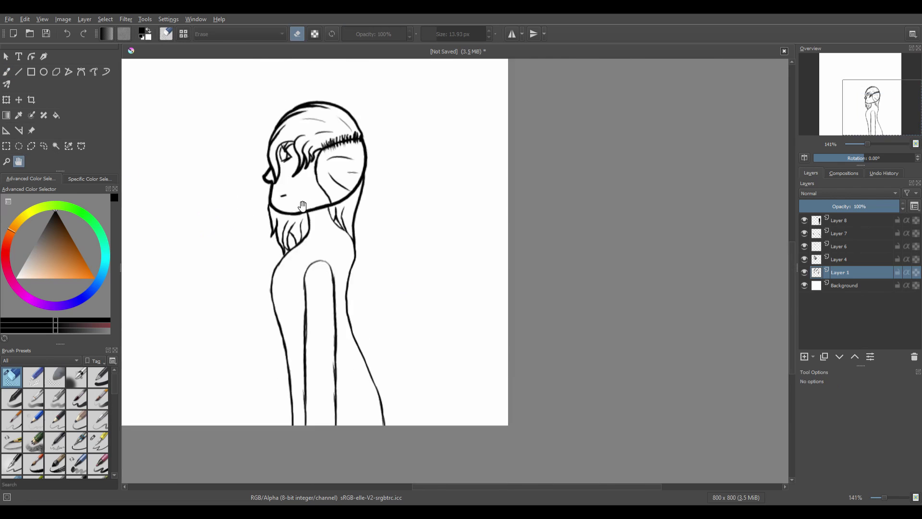
key(plus)
click(5, 102)
key(plus)
key(plus)
key(plus)
key(plus)
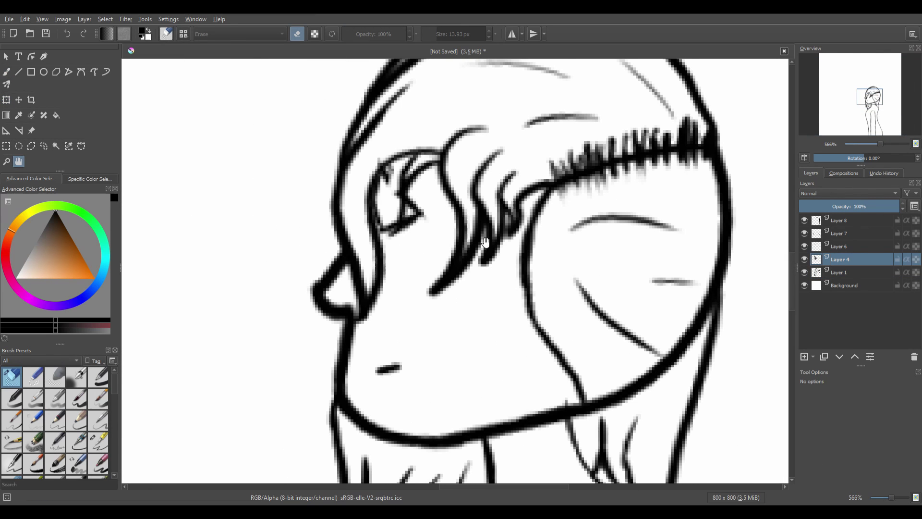
key(Page_Up)
key(Page_Up)
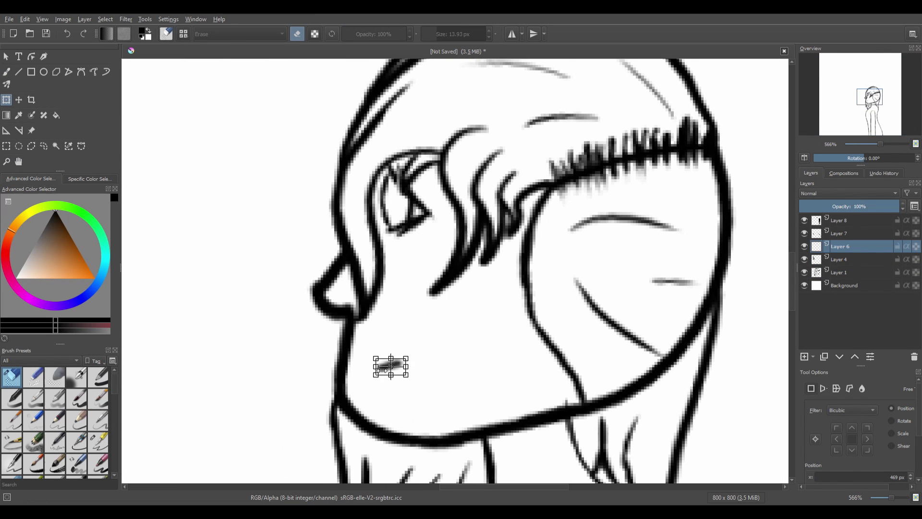
key(1)
key(plus)
key(Page_Down)
click(18, 161)
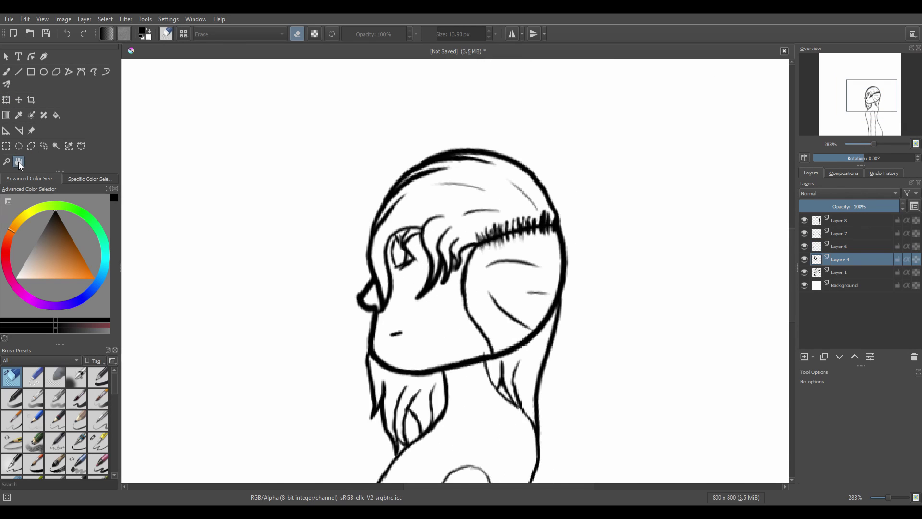
key(plus)
key(plus)
key(plus)
key(plus)
key(plus)
key(1)
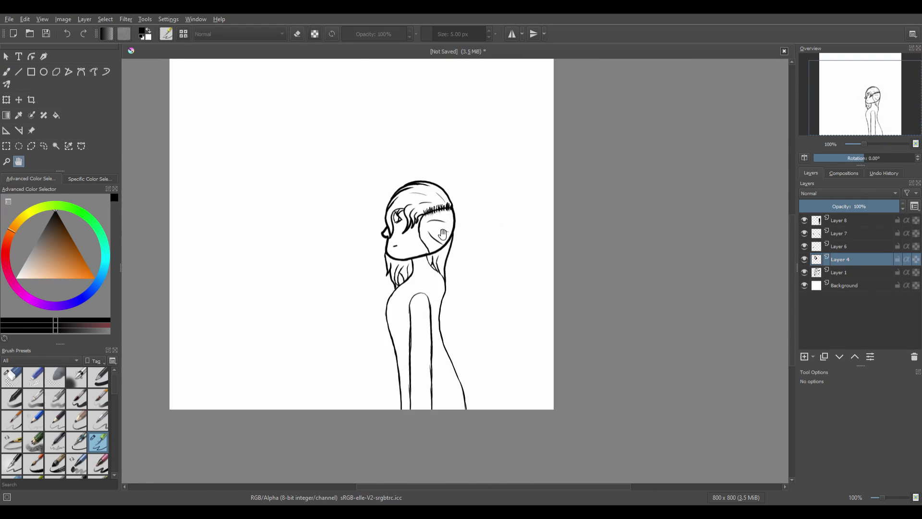
- Touch up the ends of the leg lines with the Eraser Circle preset
key(plus)
key(plus)
key(plus)
key(Page_Up)
key(Page_Up)
key(Page_Up)
key(ctrl+t)
key(plus)
key(plus)
key(plus)
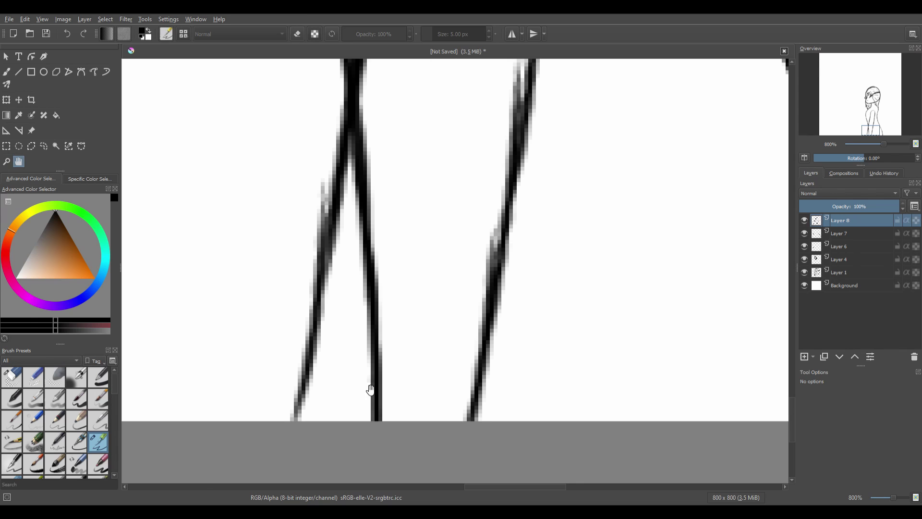
key(b)
drag(325, 248, 321, 356)
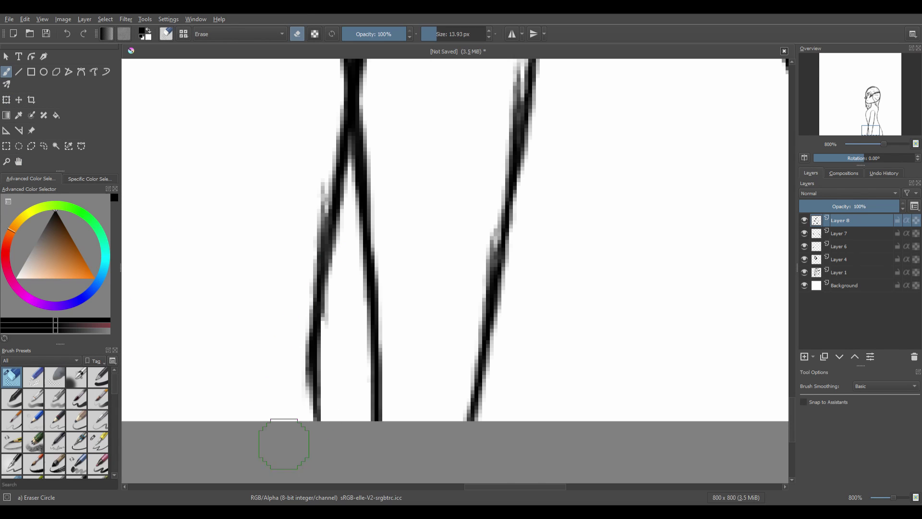
- Review the body lines and add a new empty Layer 9 at the top of the stack
key(/)
key(1)
key(plus)
key(plus)
key(plus)
key(plus)
key(plus)
click(18, 161)
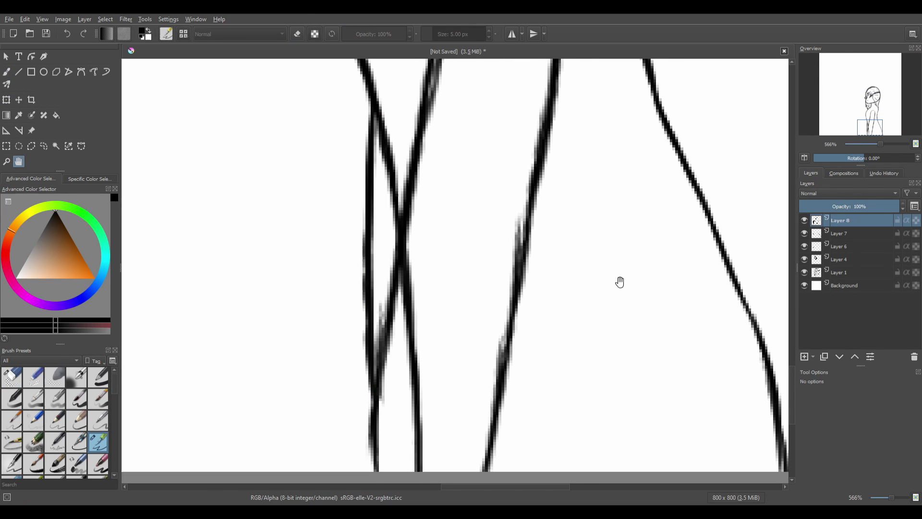
drag(617, 281, 552, 348)
key(Page_Down)
key(/)
click(19, 161)
key(1)
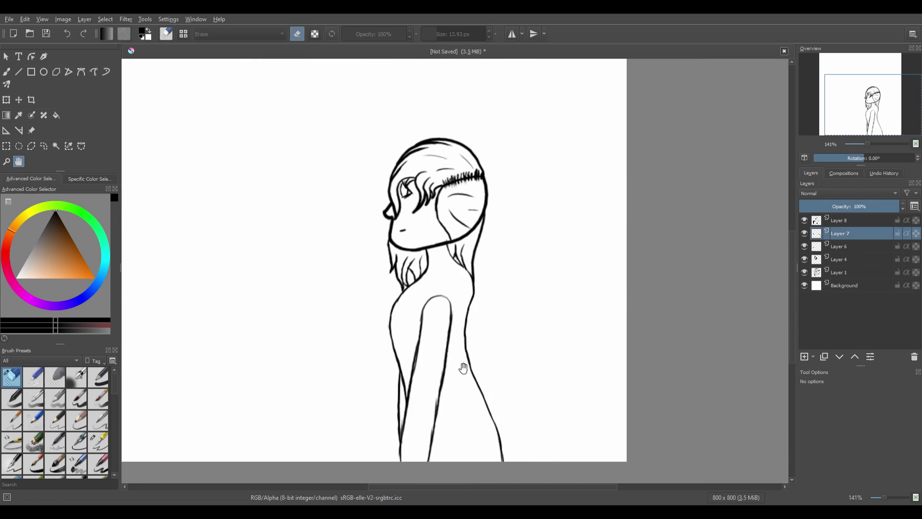
key(plus)
key(plus)
key(plus)
key(plus)
key(plus)
key(Insert)
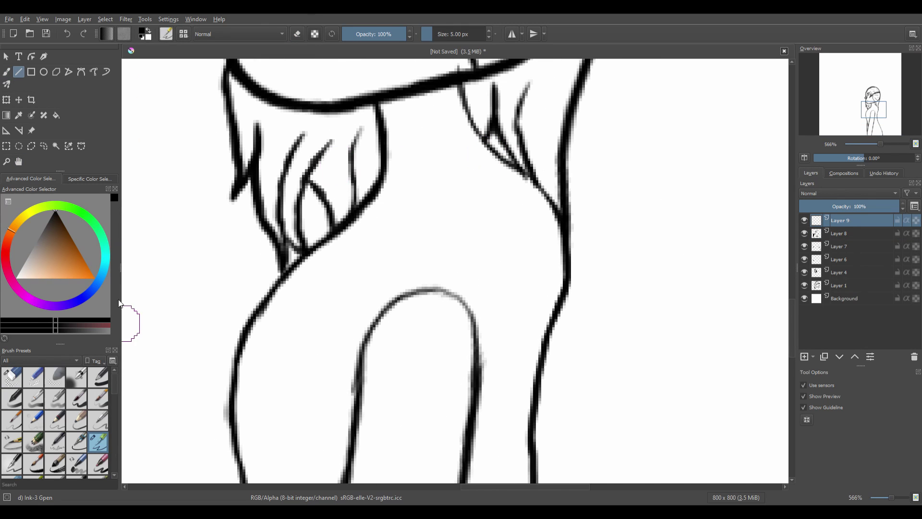
- Draw two parallel lines across the arm on Layer 9
mouse_move(517, 168)
mouse_down()
mouse_move(280, 288)
mouse_move(267, 102)
mouse_up()
key(b)
key(ctrl+bracketright)
drag(456, 155, 440, 254)
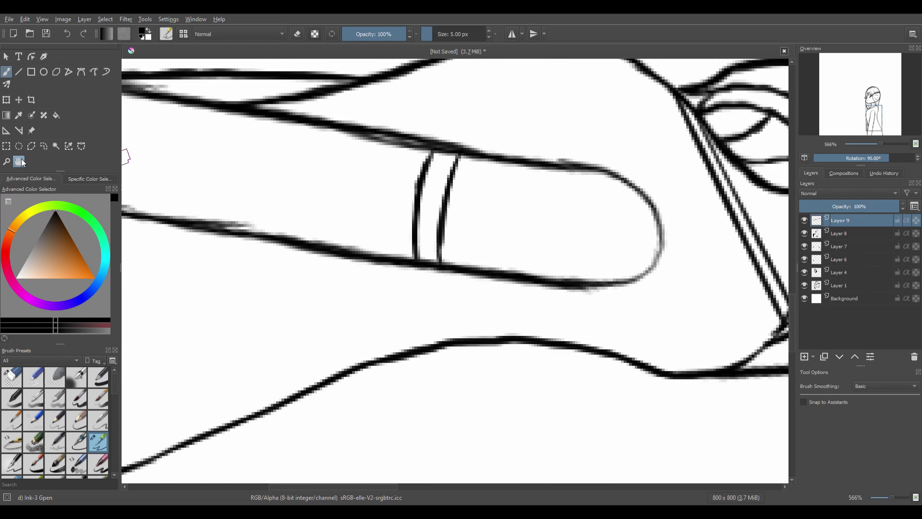
click(20, 161)
key(5)
key(1)
drag(338, 188, 523, 280)
- Hide Layers 1–9, add Layer 10 and draw a black circle near the top with the Ellipse tool
drag(554, 198, 554, 270)
key(Insert)
mouse_move(804, 232)
mouse_down()
mouse_move(804, 299)
mouse_move(706, 288)
mouse_up()
click(44, 71)
drag(310, 136, 393, 223)
click(19, 161)
key(plus)
key(plus)
key(plus)
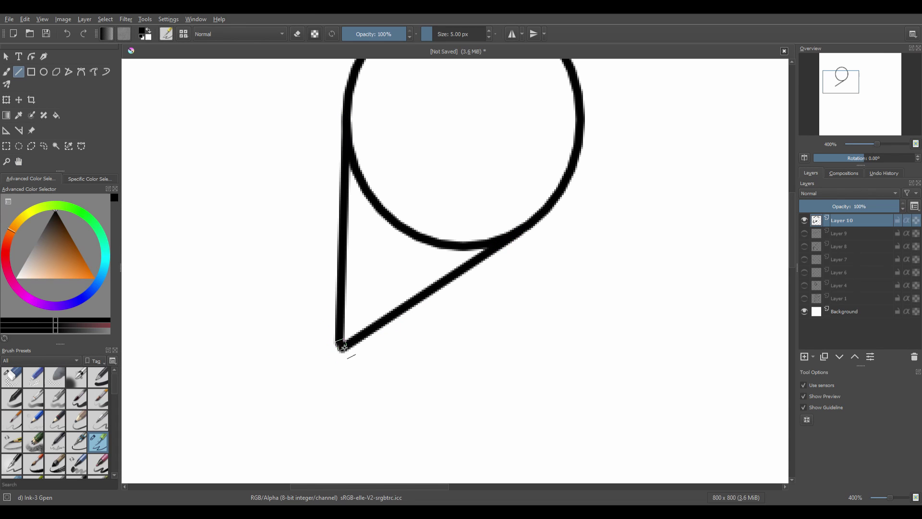
- Draw a curved stroke for the rounded jaw with the Ink-3 Gpen
scroll(512, 325, up, 3)
key(plus)
key(plus)
key(b)
key(ctrl+bracketright)
key(ctrl+bracketright)
key(ctrl+bracketright)
key(ctrl+bracketright)
key(ctrl+bracketright)
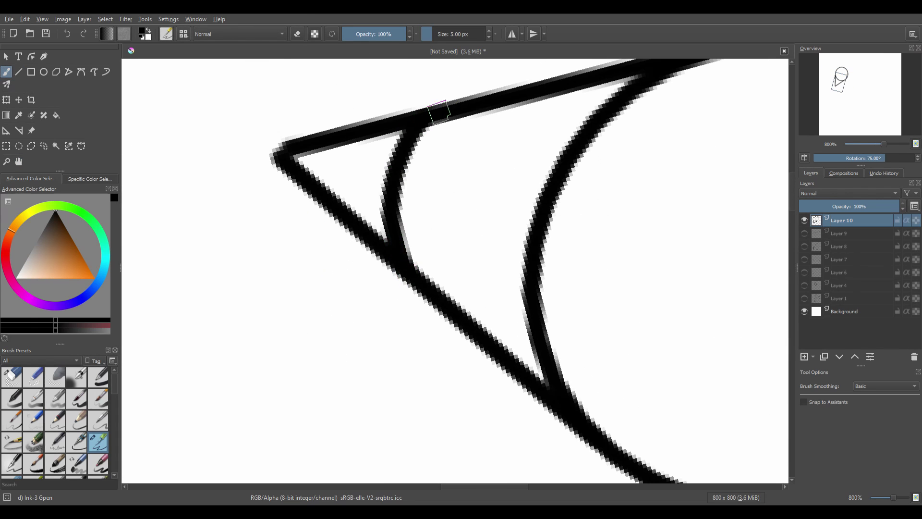
key(5)
key(e)
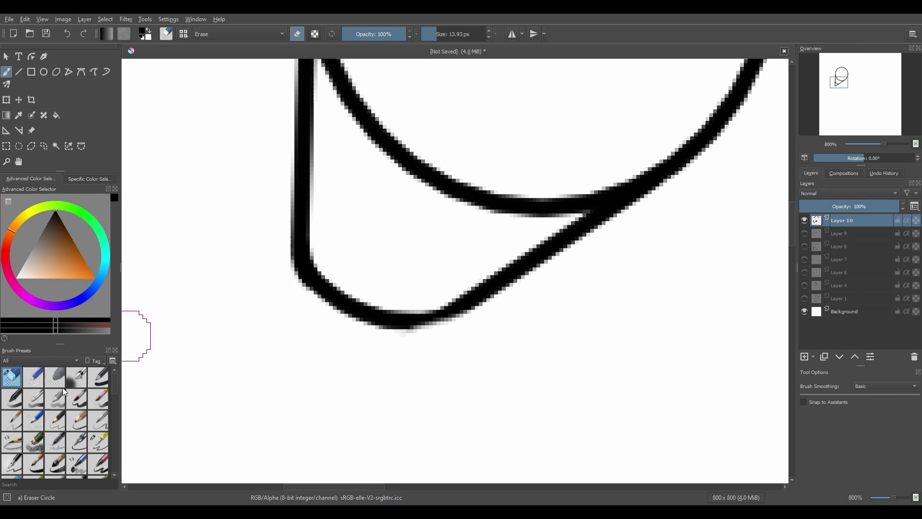
key(2)
scroll(323, 373, up, 3)
drag(371, 442, 782, 144)
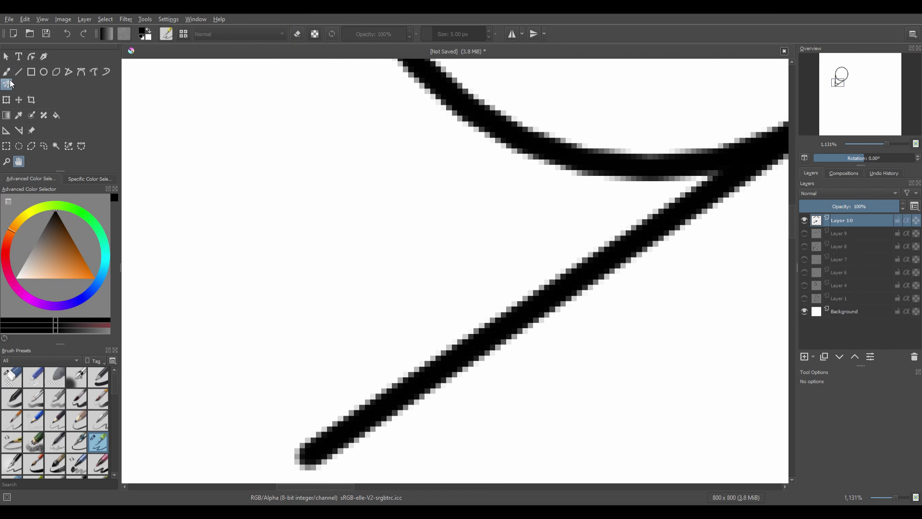
drag(307, 224, 586, 267)
key(2)
- Erase the pointed chin diagonal, rounding off the bottom corner of the face
scroll(356, 269, up, 8)
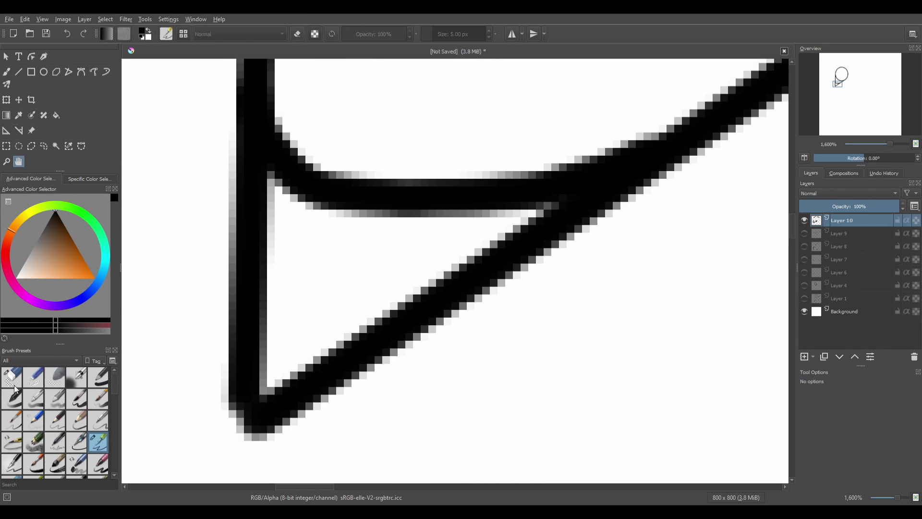
key(e)
mouse_move(255, 408)
mouse_down()
mouse_move(617, 226)
mouse_move(344, 343)
mouse_move(227, 175)
mouse_up()
key(ctrl+z)
drag(174, 86, 76, 168)
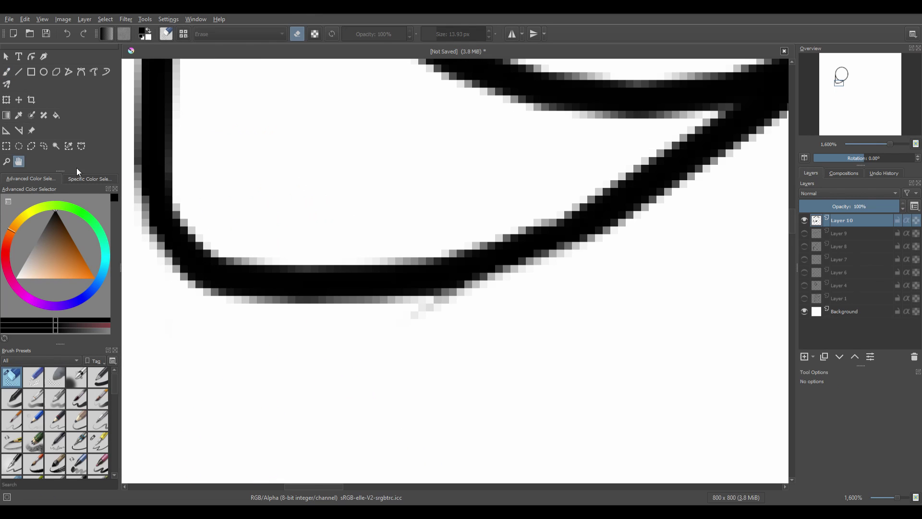
key(bracketleft)
key(bracketleft)
key(bracketleft)
- Erase the stray curve along the jaw to leave a clean rounded chin
key(slash)
key(2)
scroll(432, 354, up, 3)
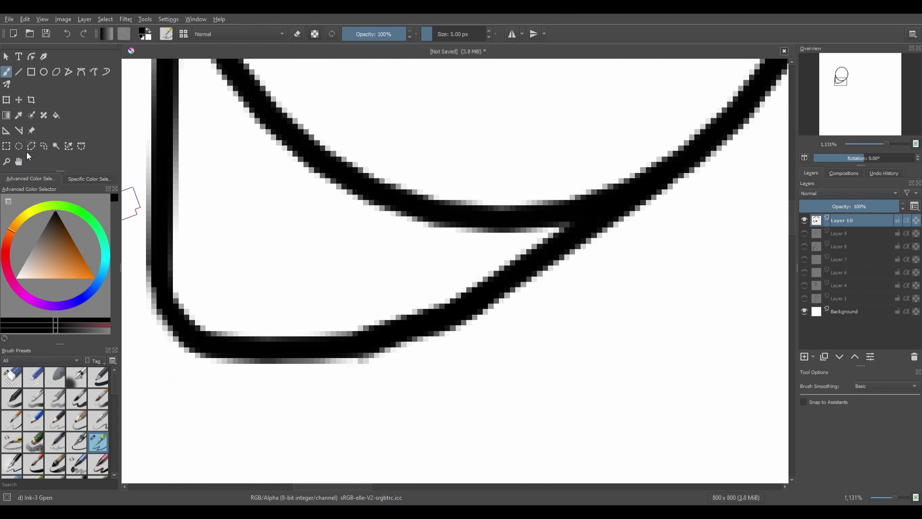
key(slash)
scroll(432, 269, up, 5)
mouse_move(178, 87)
mouse_down()
mouse_move(216, 268)
mouse_move(377, 422)
mouse_move(559, 417)
mouse_up()
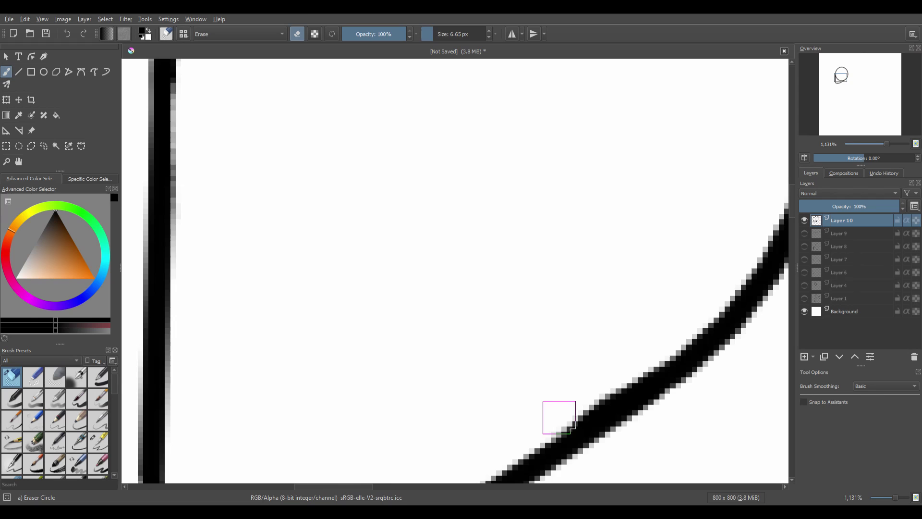
scroll(362, 205, down, 5)
scroll(362, 205, up, 2)
- Add Layer 11 for the nose hook and reposition it with the Transform tool
key(Insert)
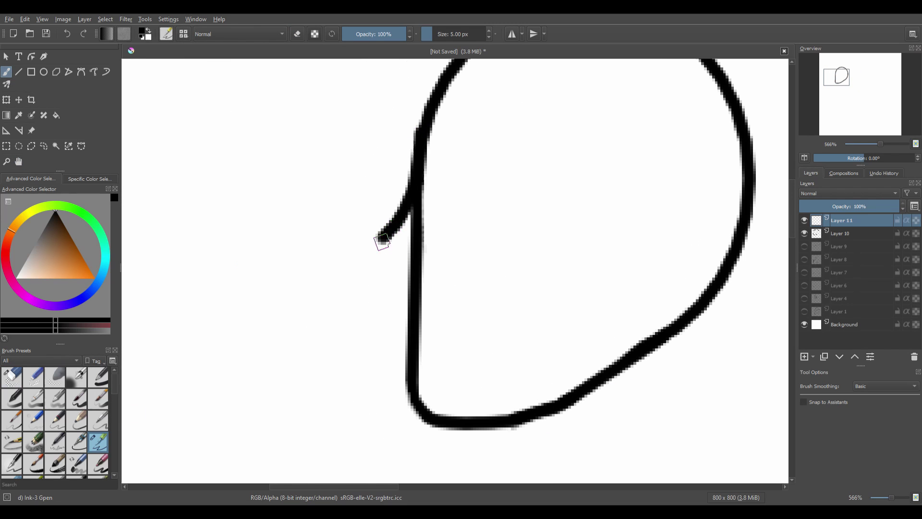
click(19, 161)
scroll(432, 240, down, 2)
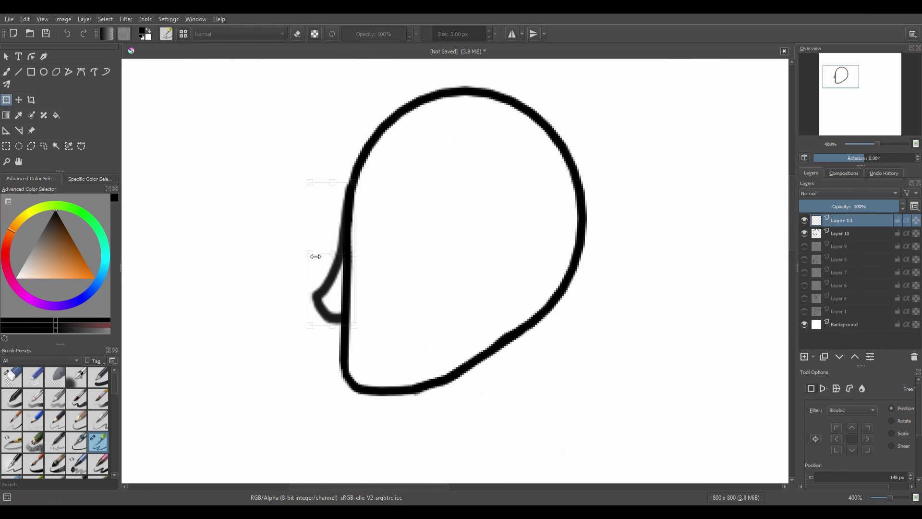
scroll(457, 239, down, 3)
scroll(457, 240, up, 2)
key(ctrl+t)
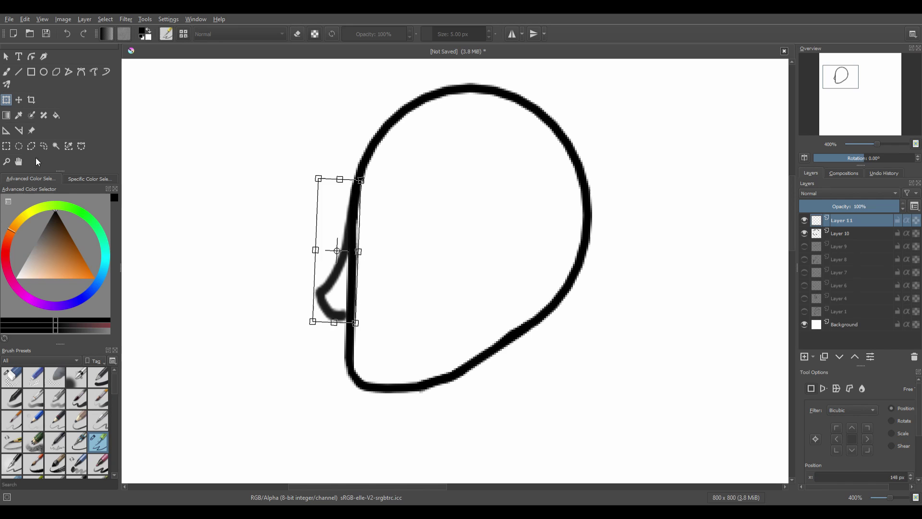
click(19, 161)
scroll(385, 332, up, 1)
scroll(447, 307, up, 1)
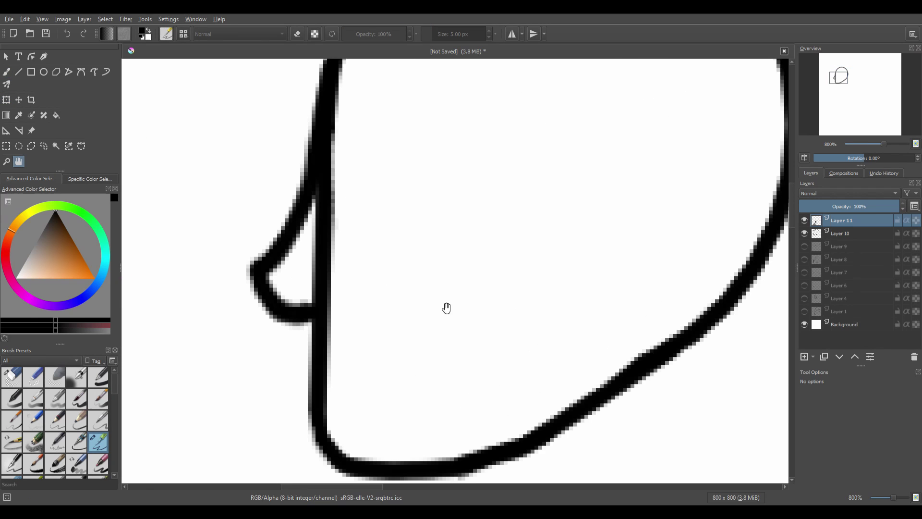
- Refine the nose hook's position with further transforms so it meets the face line
key(Page_Down)
key(e)
key(Page_Up)
key(h)
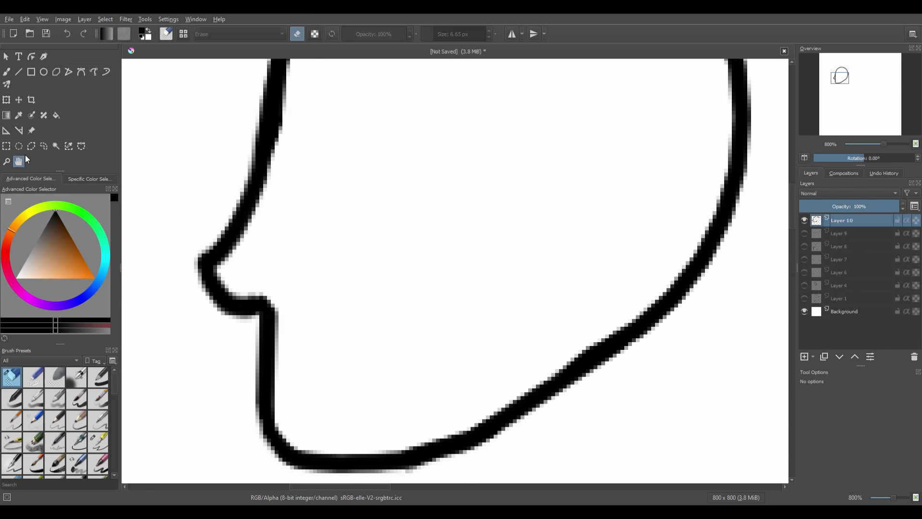
scroll(346, 249, down, 5)
scroll(346, 249, up, 4)
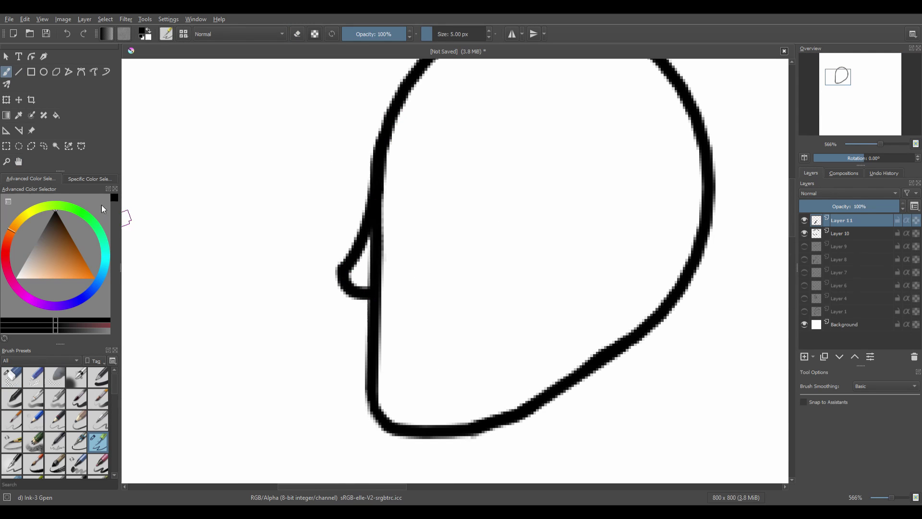
key(ctrl+t)
scroll(406, 231, down, 2)
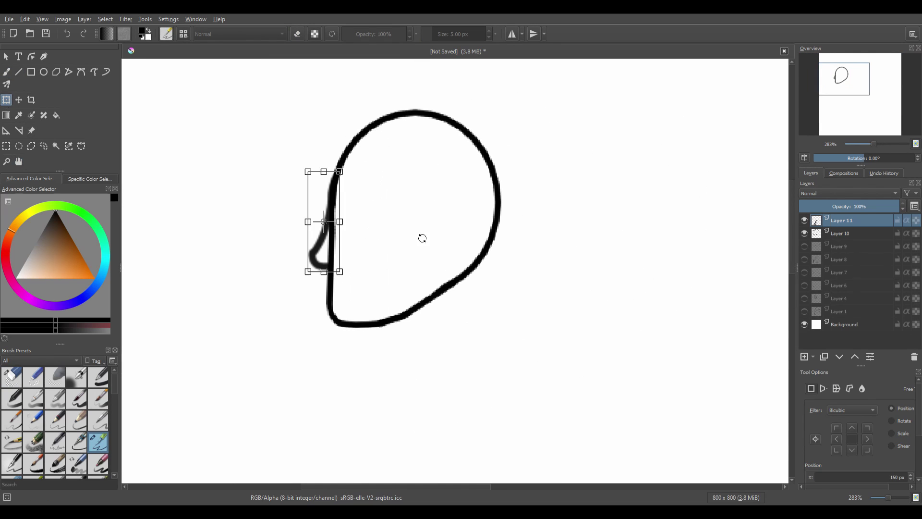
key(b)
key(ctrl+t)
key(b)
scroll(332, 237, up, 2)
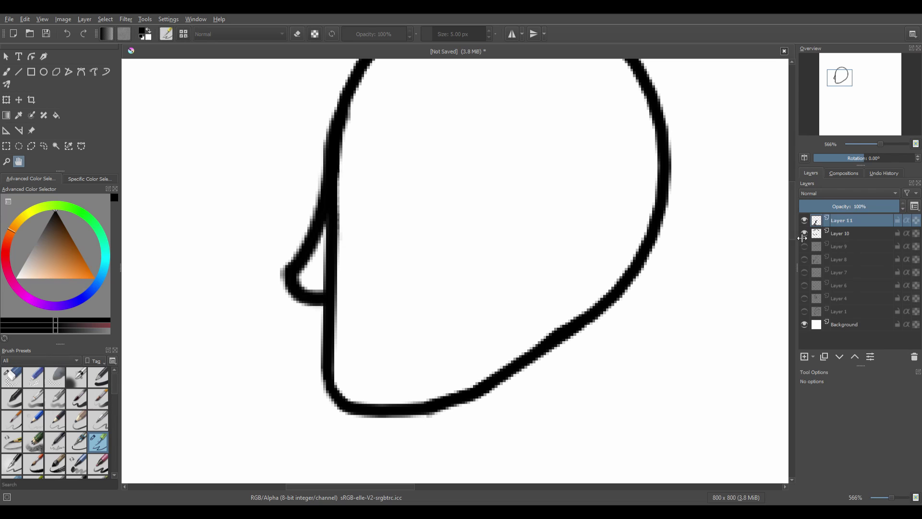
- Merge the nose down into Layer 10's head outline and add a new empty layer above
key(Page_Down)
key(e)
key(ctrl+z)
scroll(442, 183, down, 2)
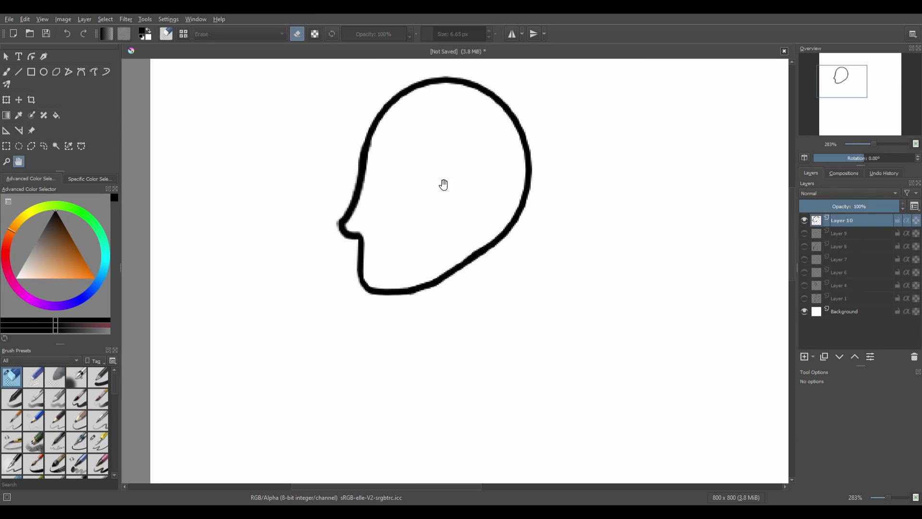
scroll(487, 226, down, 3)
key(ctrl+t)
key(Insert)
scroll(480, 264, up, 5)
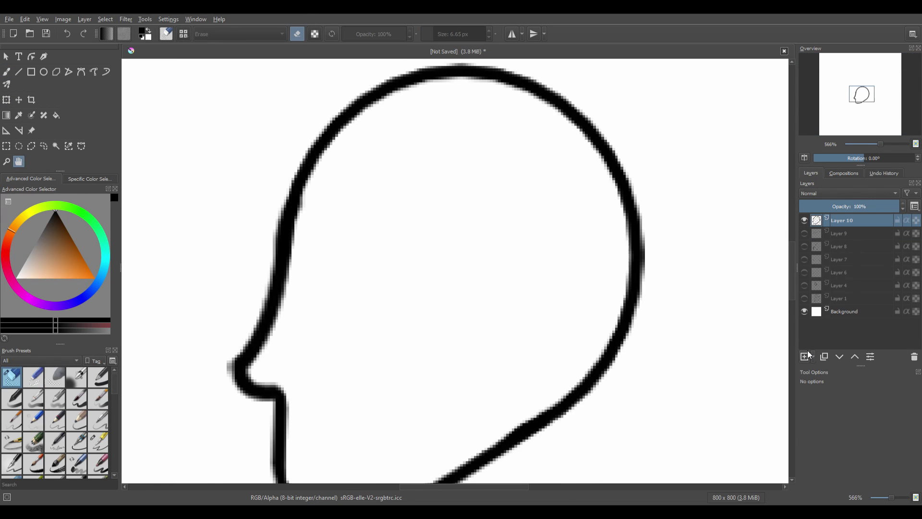
scroll(481, 259, down, 1)
- With the ink pen, narrow the inner hairline stroke from its left using Transform
click(97, 442)
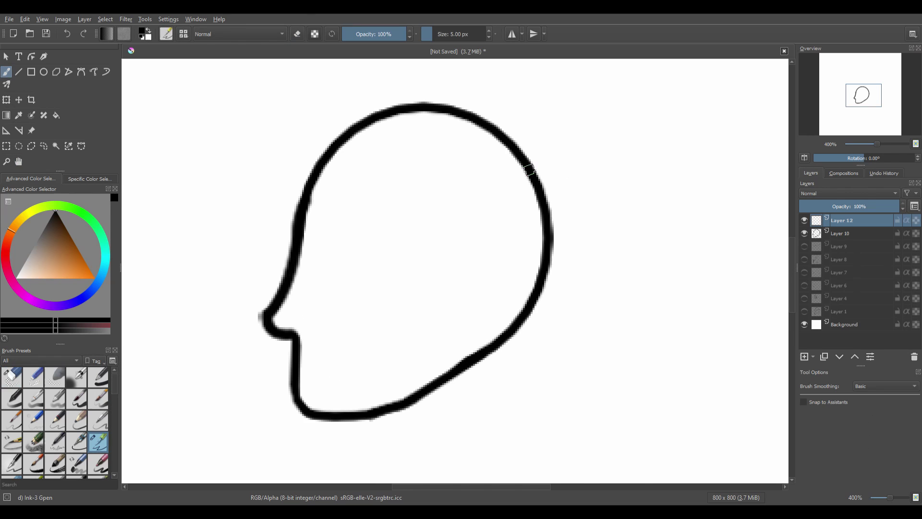
key(ctrl+t)
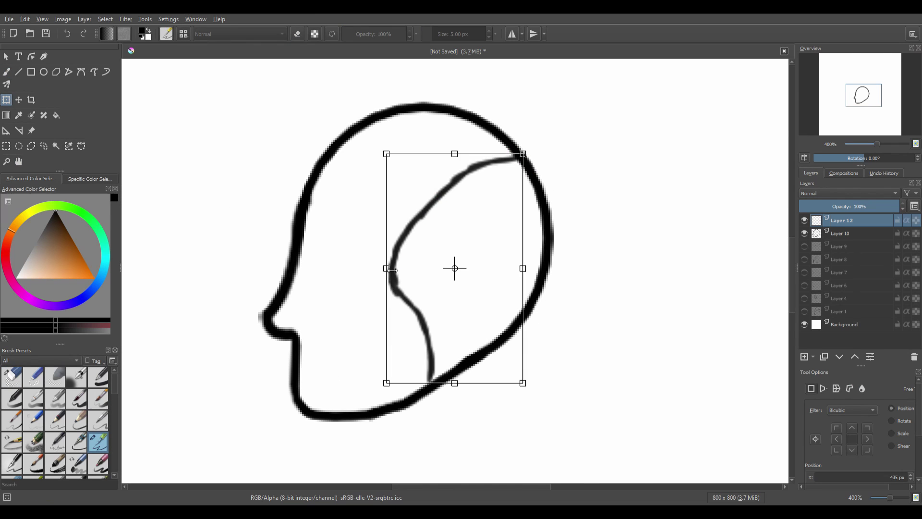
drag(387, 267, 405, 267)
key(Return)
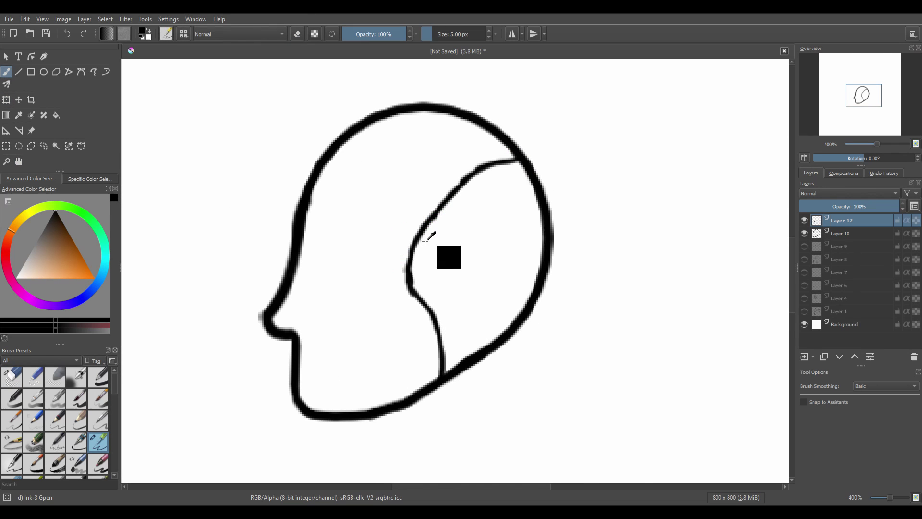
- Draw pointed fringe strands across the forehead and a hair line over the head top
scroll(423, 357, up, 2)
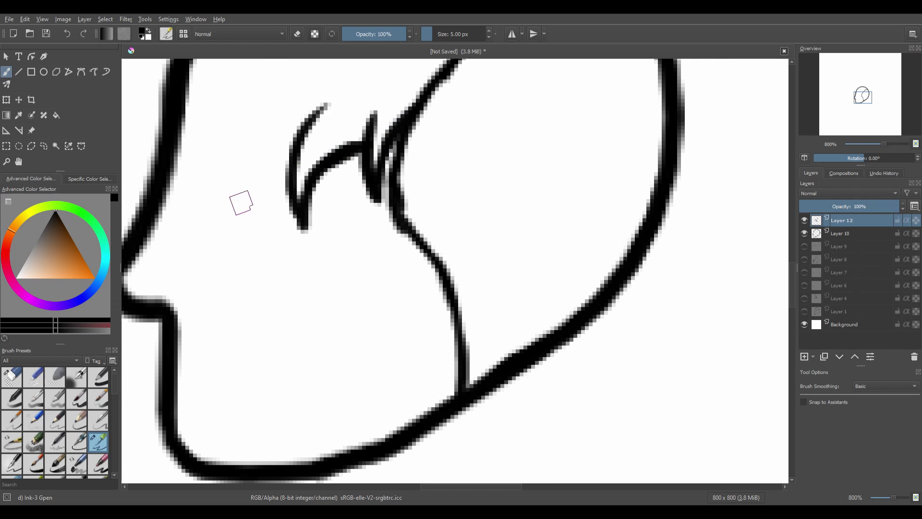
drag(241, 203, 318, 296)
drag(342, 184, 212, 319)
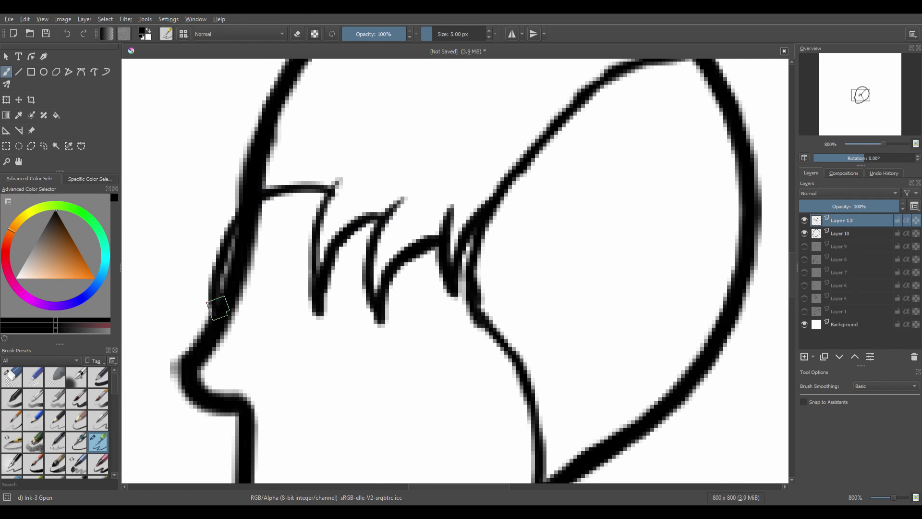
drag(281, 77, 199, 331)
drag(240, 192, 252, 309)
drag(347, 123, 214, 329)
drag(357, 115, 250, 197)
drag(384, 82, 231, 245)
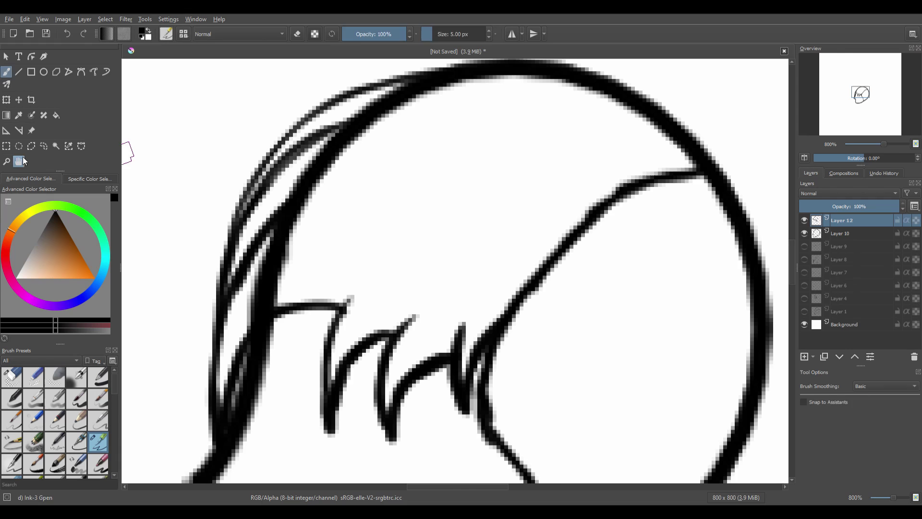
- With the view rotated, draw hair strands along the back of the head and over the crown
click(19, 161)
scroll(362, 329, down, 2)
key(4)
key(4)
key(4)
key(4)
key(4)
key(4)
scroll(351, 232, up, 2)
key(6)
key(b)
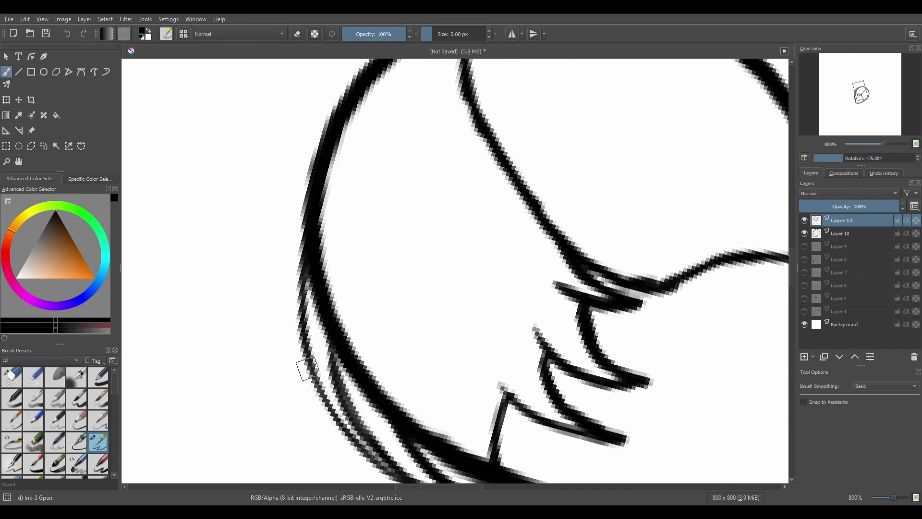
drag(348, 84, 278, 267)
drag(350, 87, 302, 140)
key(6)
key(6)
key(6)
drag(257, 283, 234, 380)
drag(339, 139, 232, 374)
drag(408, 123, 300, 167)
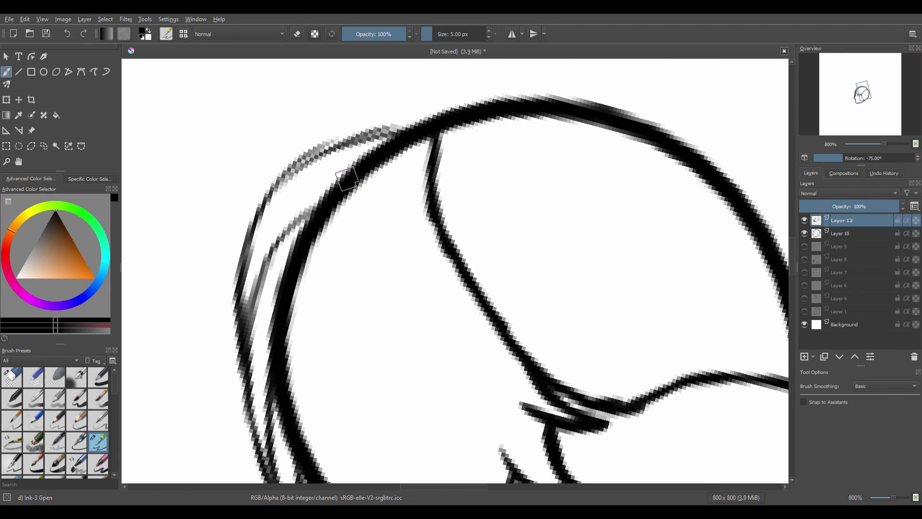
key(6)
key(6)
key(6)
- Add a short hair line and a curved line across the crown inside the head
key(e)
key(5)
scroll(418, 216, down, 3)
scroll(354, 227, up, 3)
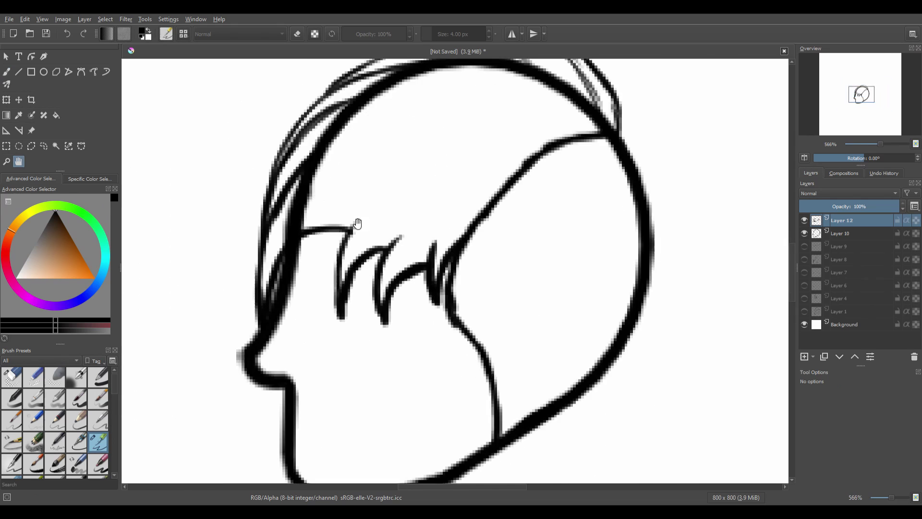
scroll(323, 342, down, 3)
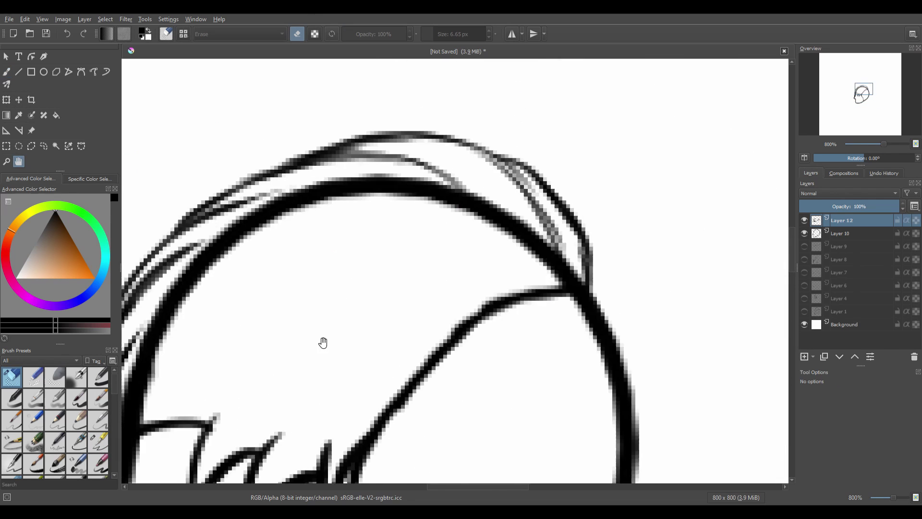
key(6)
key(6)
key(6)
scroll(397, 191, up, 3)
key(5)
key(e)
drag(518, 86, 557, 135)
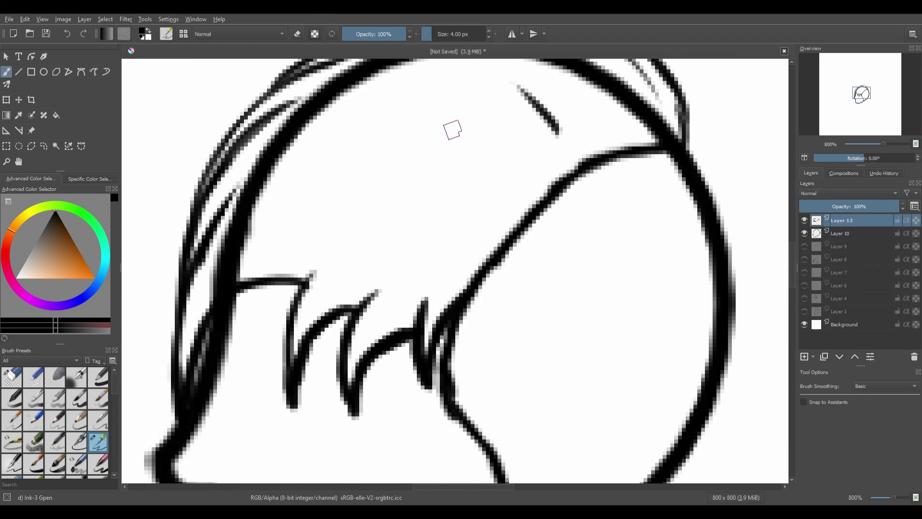
drag(485, 115, 348, 156)
- Add seven short hatch strokes along the hairline for spiky edges
key(6)
key(6)
key(6)
scroll(391, 188, down, 2)
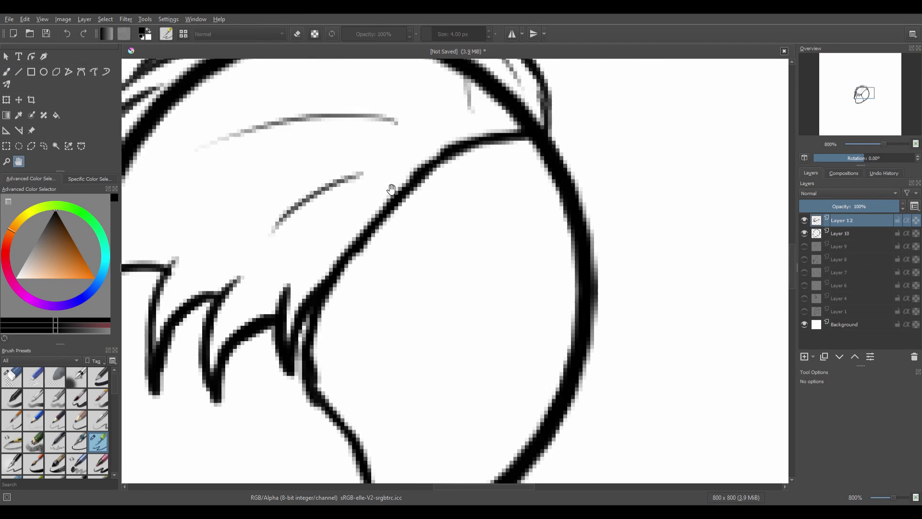
scroll(377, 221, up, 2)
drag(392, 211, 393, 157)
drag(412, 214, 412, 156)
drag(445, 228, 446, 149)
drag(478, 216, 480, 156)
drag(581, 247, 576, 163)
drag(557, 230, 552, 159)
drag(502, 218, 509, 134)
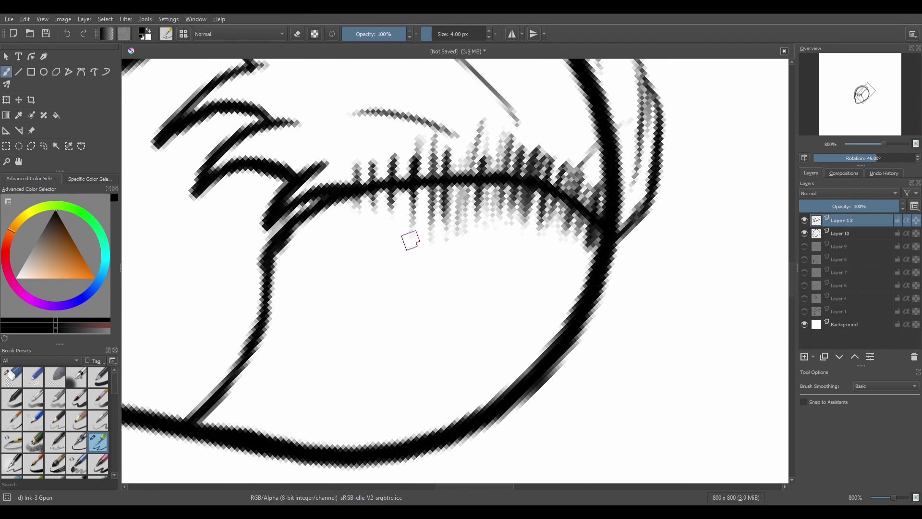
key(5)
scroll(435, 202, down, 3)
scroll(479, 255, up, 2)
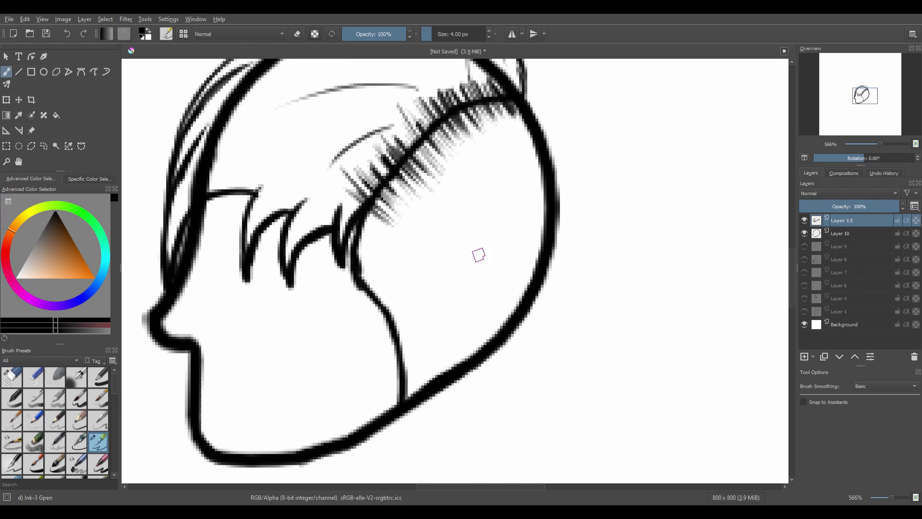
- Erase the thick hair arc across the head on Layer 10
drag(394, 266, 471, 295)
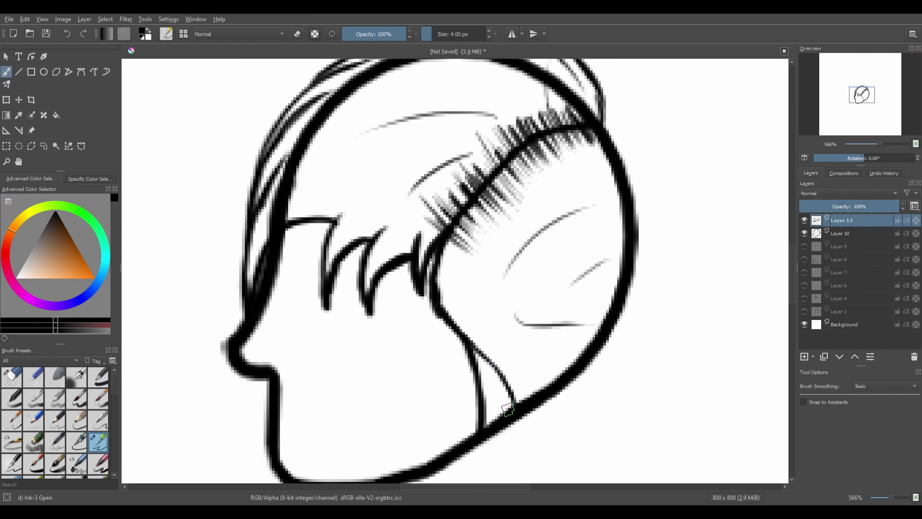
scroll(342, 253, up, 3)
key(Page_Down)
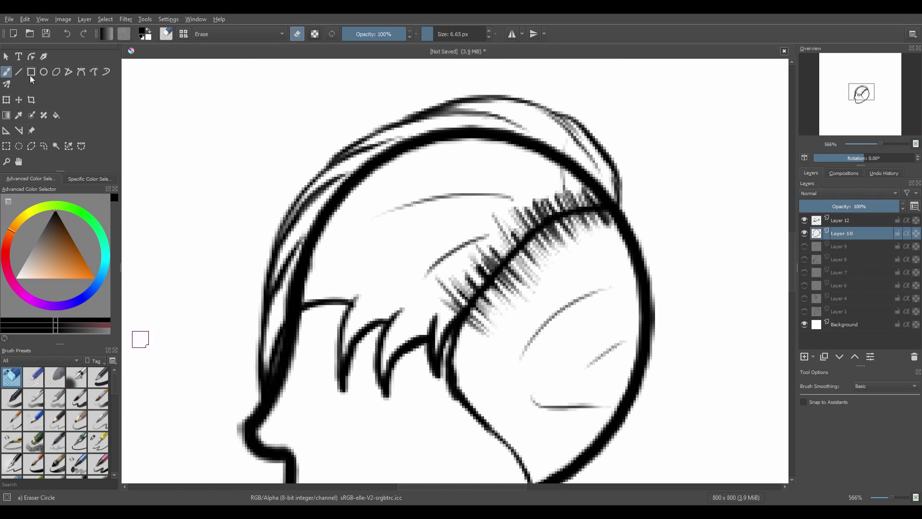
mouse_move(564, 179)
mouse_down()
mouse_move(537, 140)
mouse_move(366, 177)
mouse_up()
key(Page_Up)
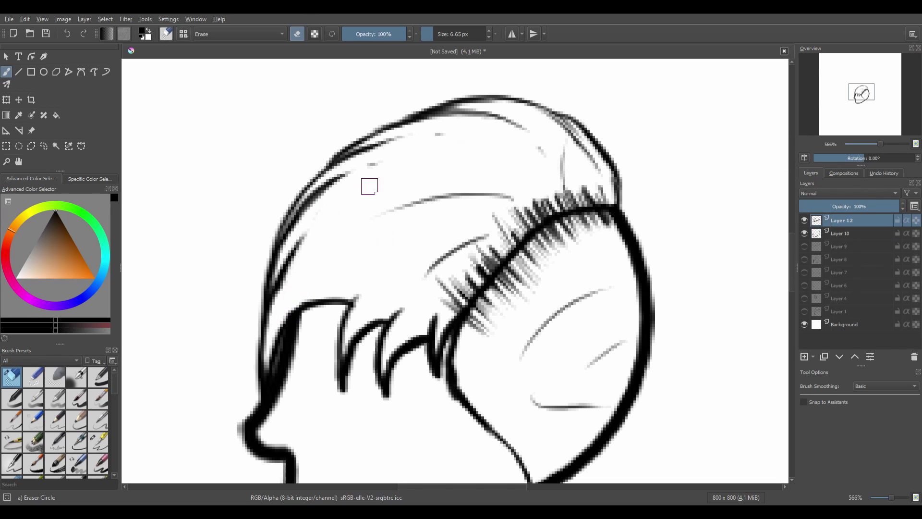
key(Page_Down)
- Add Layer 13 and draw a two-stroke eye under the fringe
scroll(307, 394, up, 2)
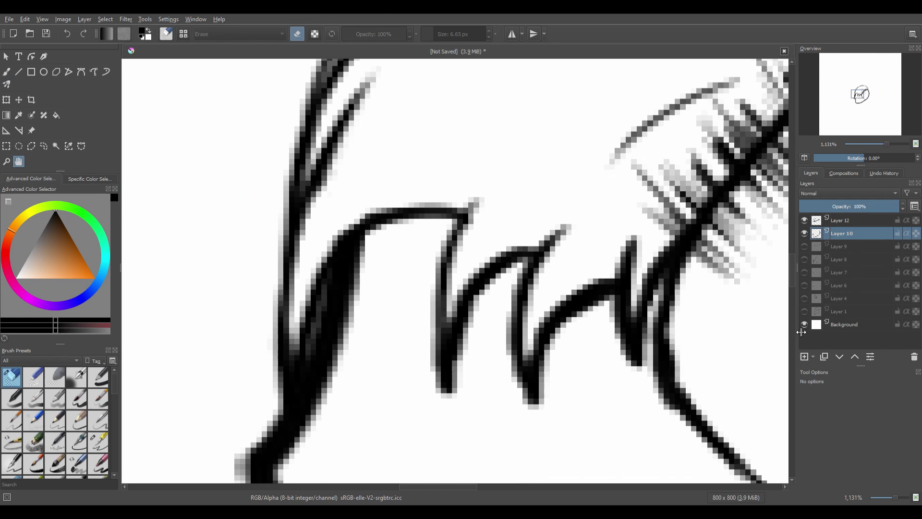
key(Insert)
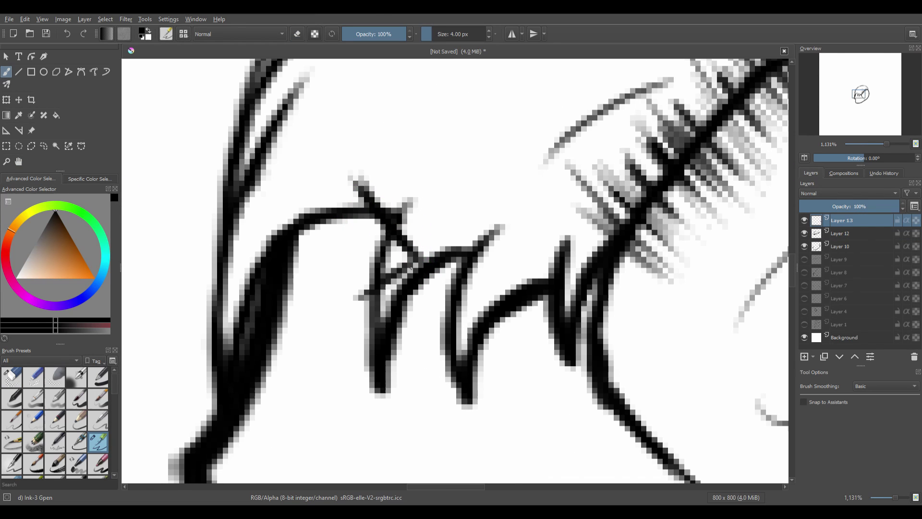
drag(410, 267, 331, 353)
drag(329, 221, 383, 294)
scroll(395, 187, down, 1)
- Resize the eye with Transform, then add Layer 14 for the mouth
key(ctrl+t)
key(Return)
scroll(336, 249, up, 1)
key(b)
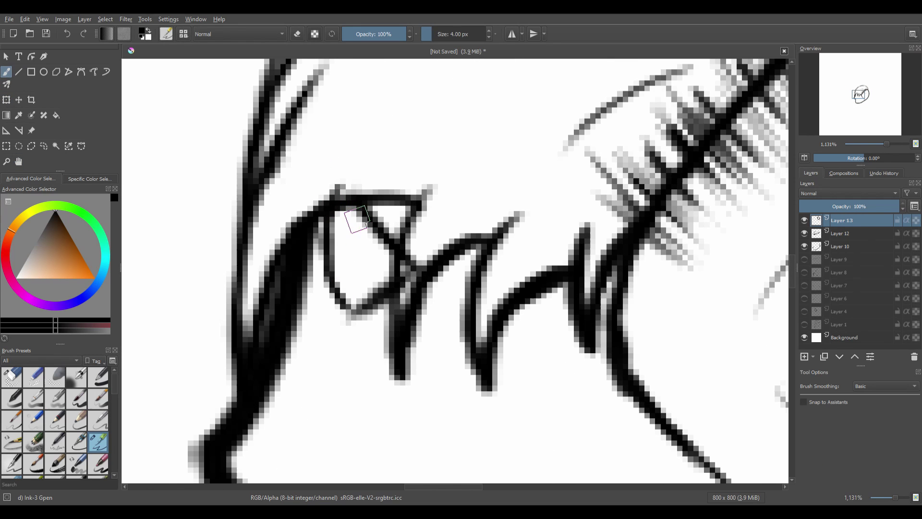
scroll(336, 240, down, 2)
scroll(336, 241, up, 1)
scroll(336, 240, down, 3)
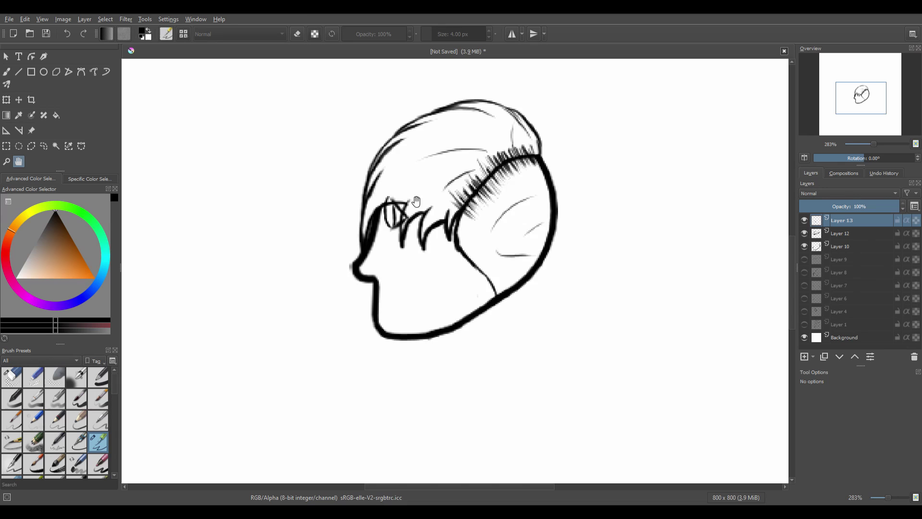
scroll(336, 240, up, 1)
key(ctrl+t)
key(h)
scroll(336, 240, down, 2)
scroll(336, 240, up, 1)
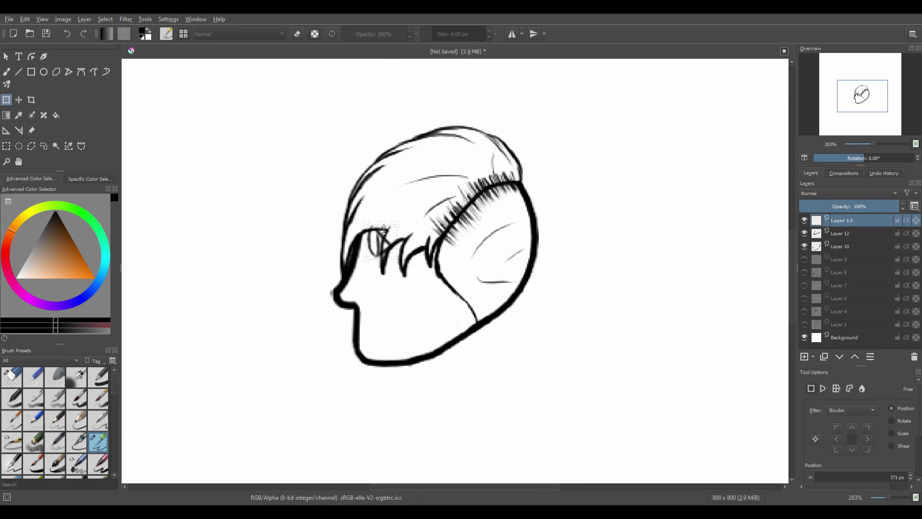
key(Insert)
scroll(391, 364, up, 2)
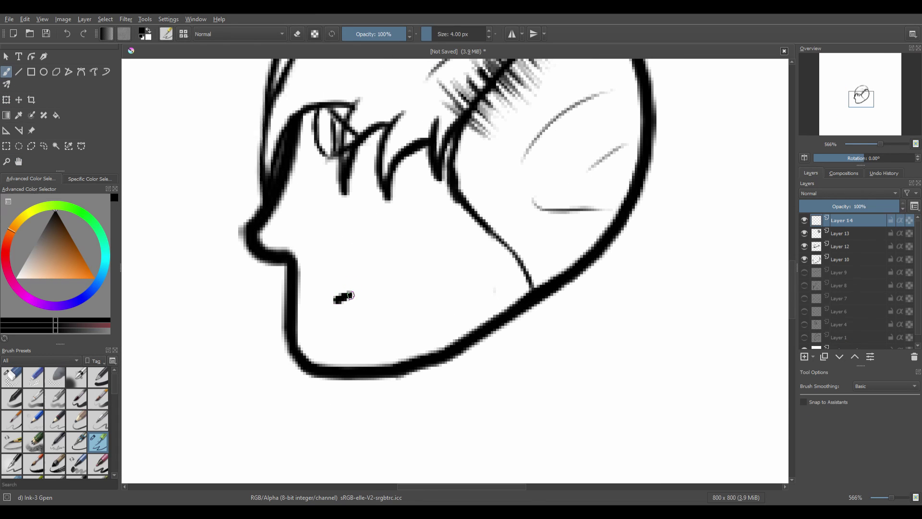
- Adjust the mouth stroke with Transform, then pick Eraser Circle on eye Layer 13
key(ctrl+t)
key(Return)
drag(347, 307, 348, 423)
key(Page_Down)
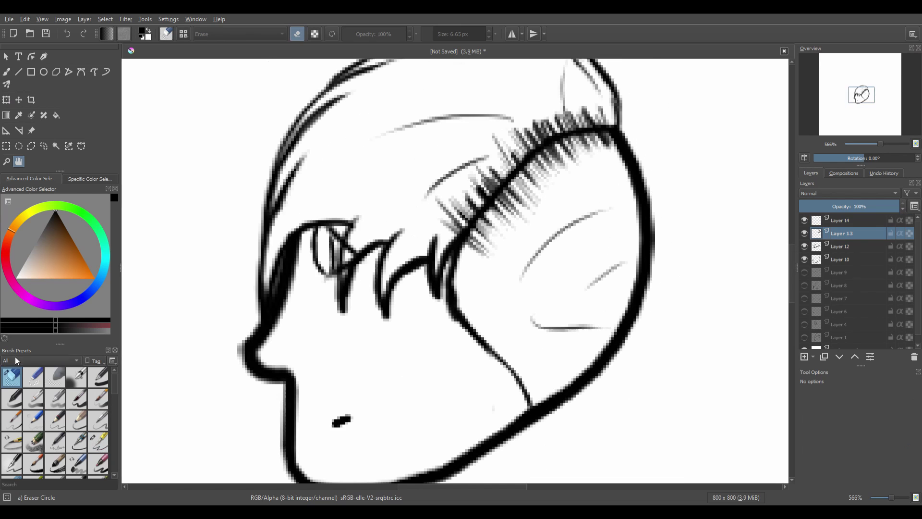
key(b)
right_click(354, 240)
click(355, 168)
- Switch back to the Ink-3 Gpen preset and add Layer 15 for the neck
key(/)
key(2)
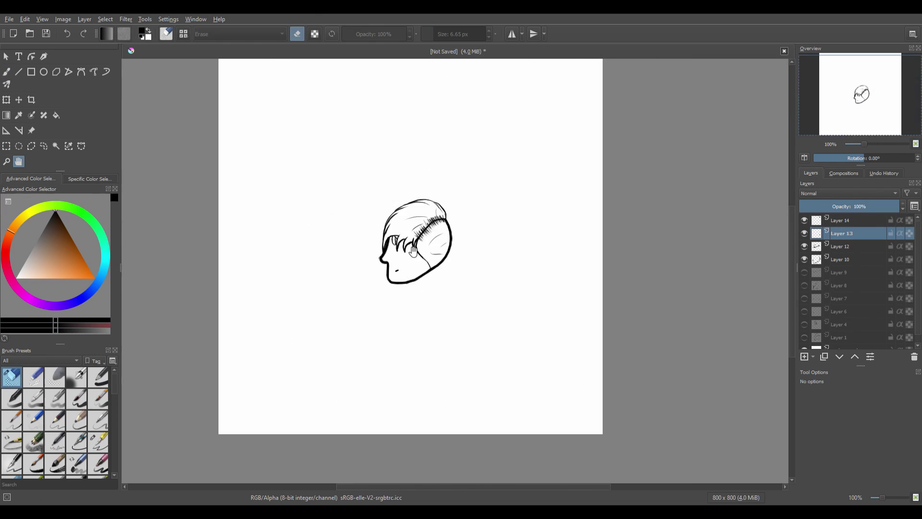
key(ctrl+plus)
scroll(432, 240, down, 5)
key(Insert)
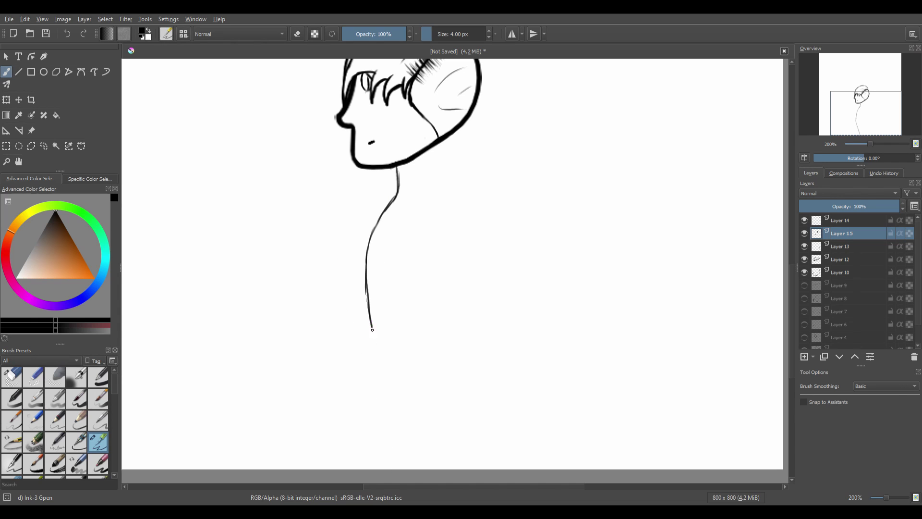
- Show the earlier body sketch on Layer 7 and duplicate it twice
drag(589, 95, 554, 70)
scroll(805, 264, down, 2)
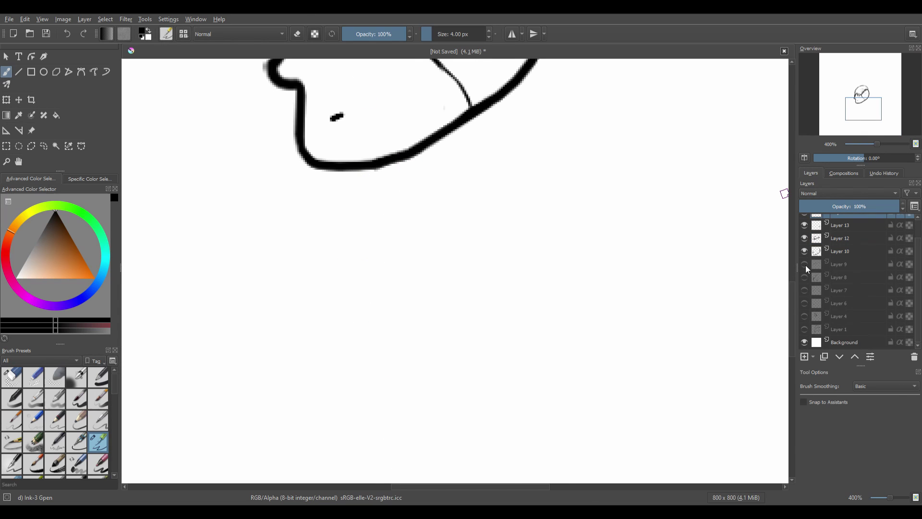
click(804, 290)
key(ctrl+plus)
key(ctrl+plus)
scroll(917, 259, up, 2)
click(812, 311)
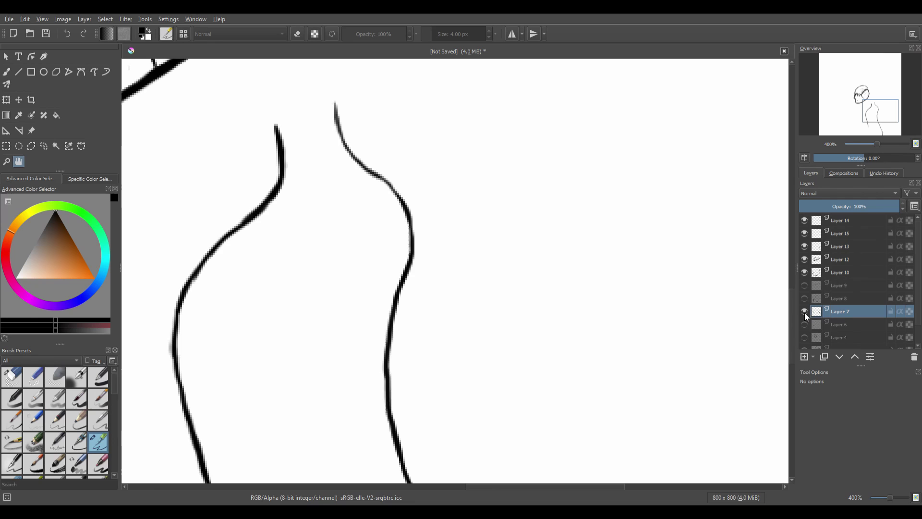
key(ctrl+j)
key(ctrl+minus)
key(ctrl+minus)
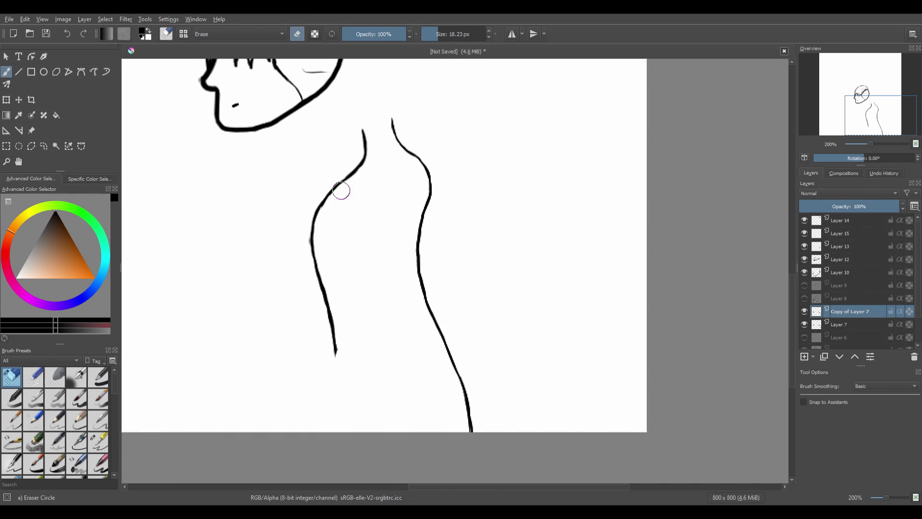
key(ctrl+plus)
key(ctrl+plus)
- On the upper Layer 7 copy, shift the back neck line left under the head
click(98, 441)
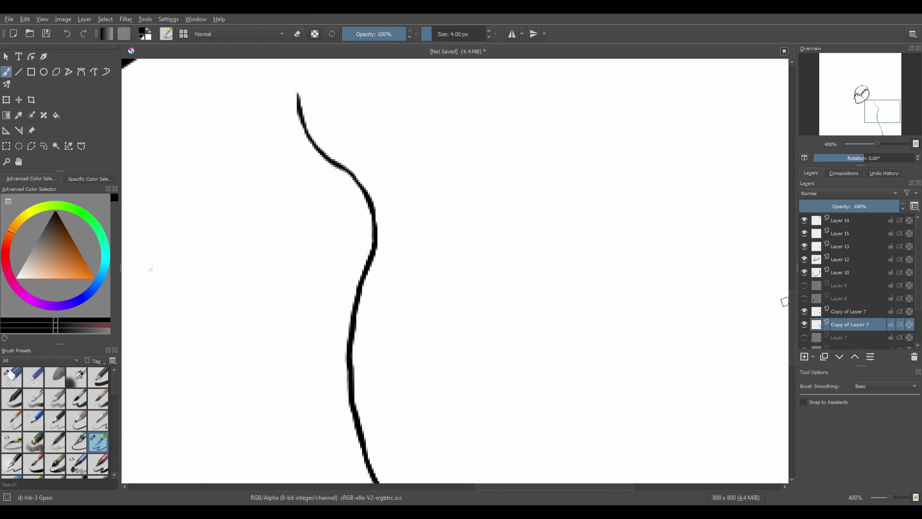
click(19, 161)
drag(423, 250, 432, 124)
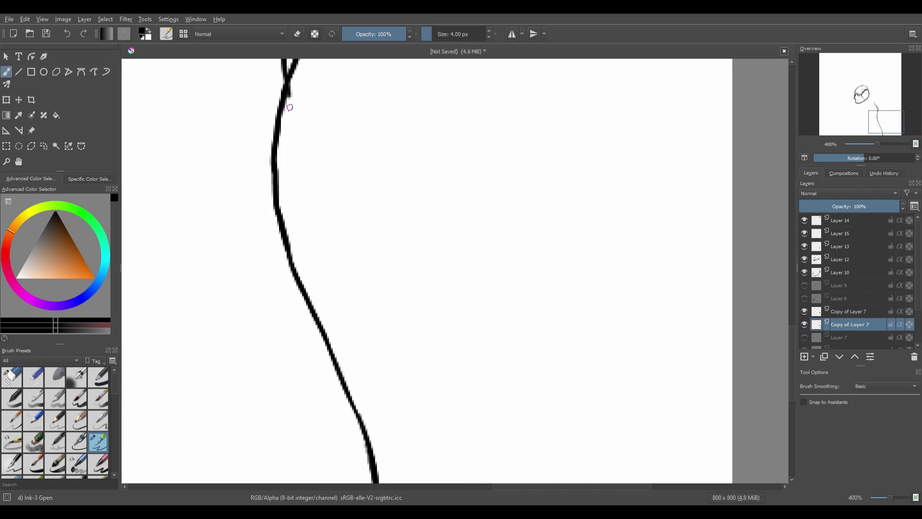
key(ctrl+minus)
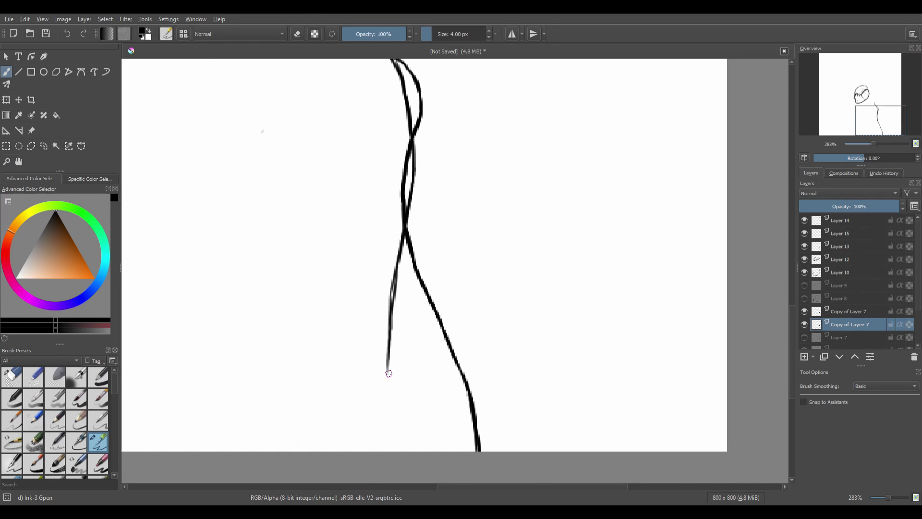
scroll(222, 213, up, 3)
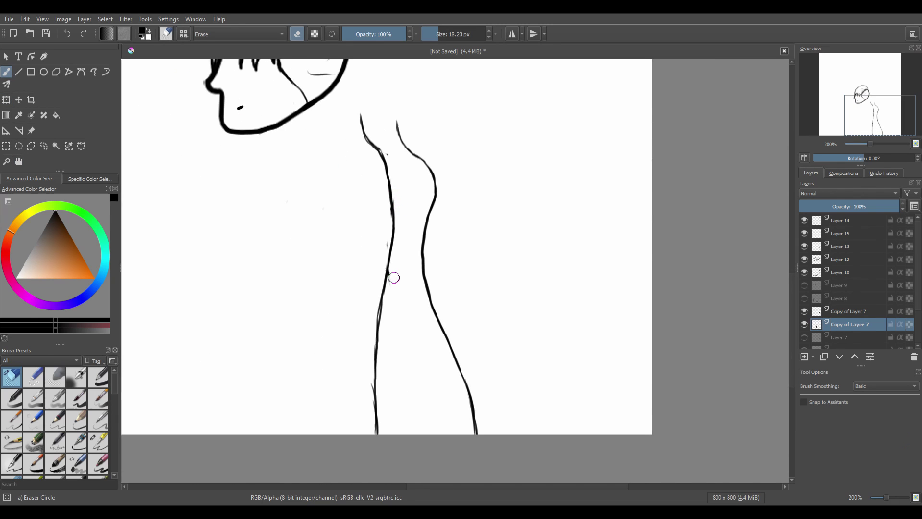
key(ctrl+t)
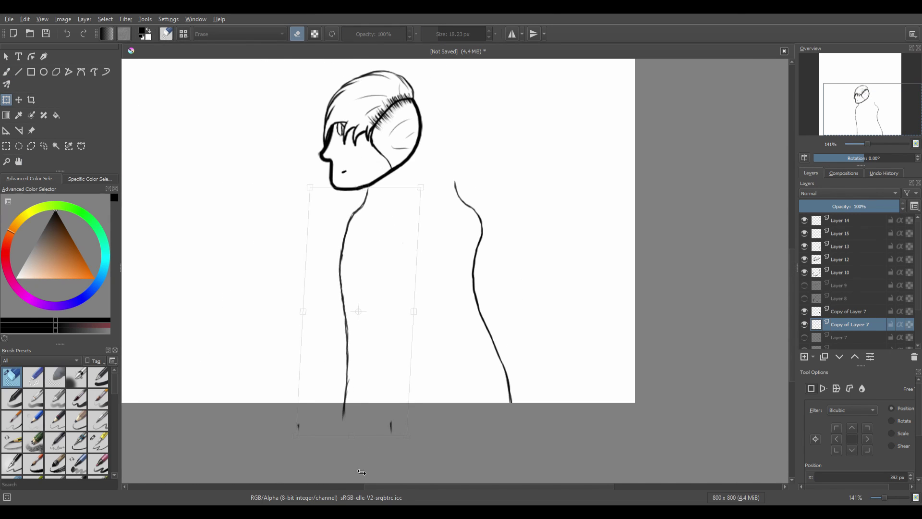
key(Page_Up)
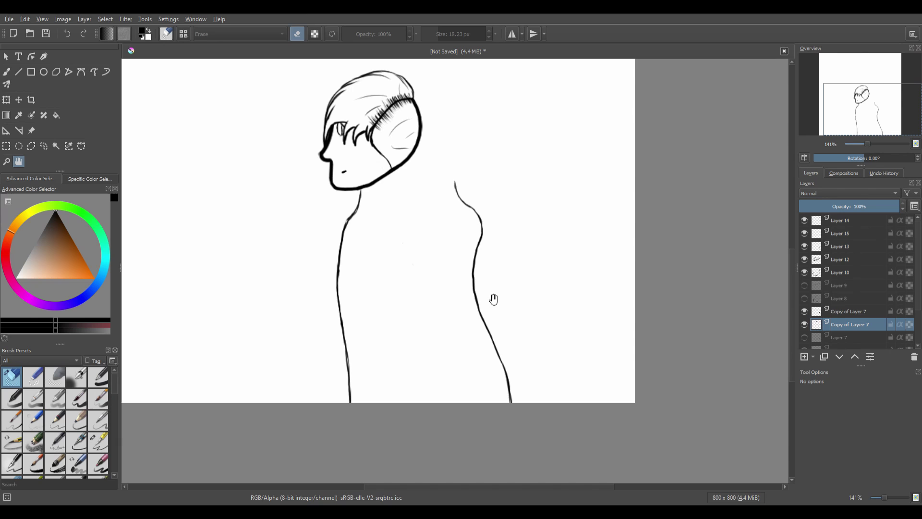
drag(487, 274, 404, 272)
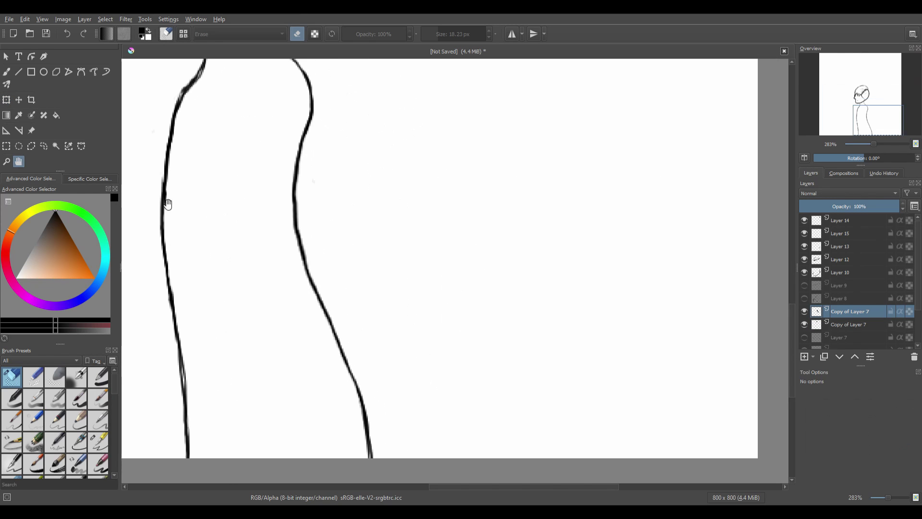
key(slash)
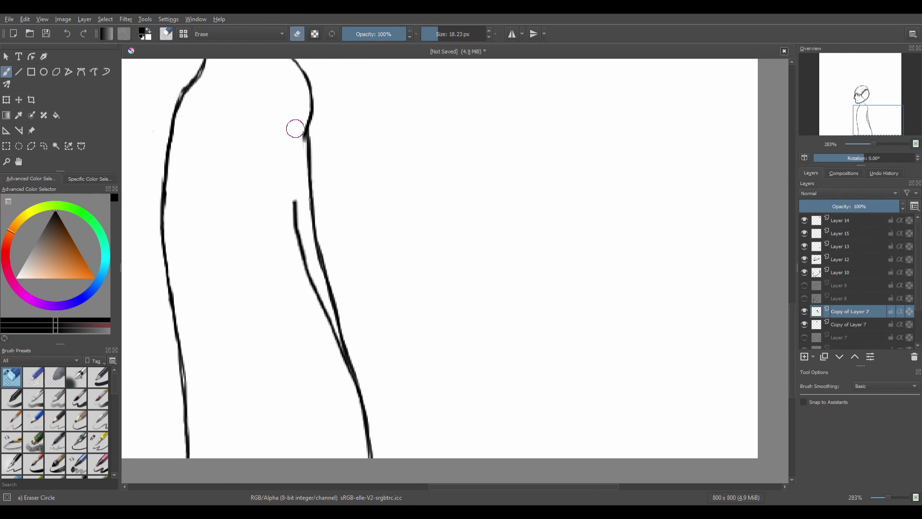
- Erase the doubled neck line and transform the body outline to fit the head
drag(308, 296, 342, 374)
key(ctrl+t)
key(minus)
key(minus)
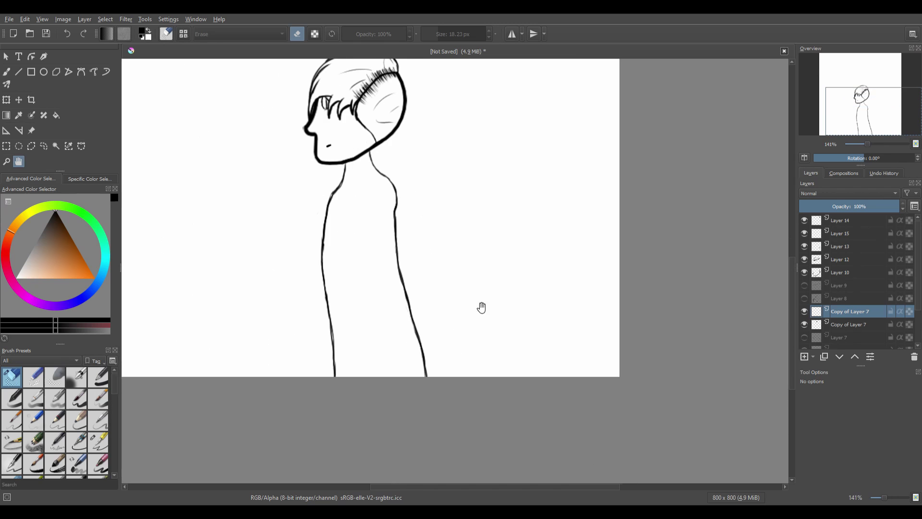
scroll(376, 463, up, 1)
key(Page_Down)
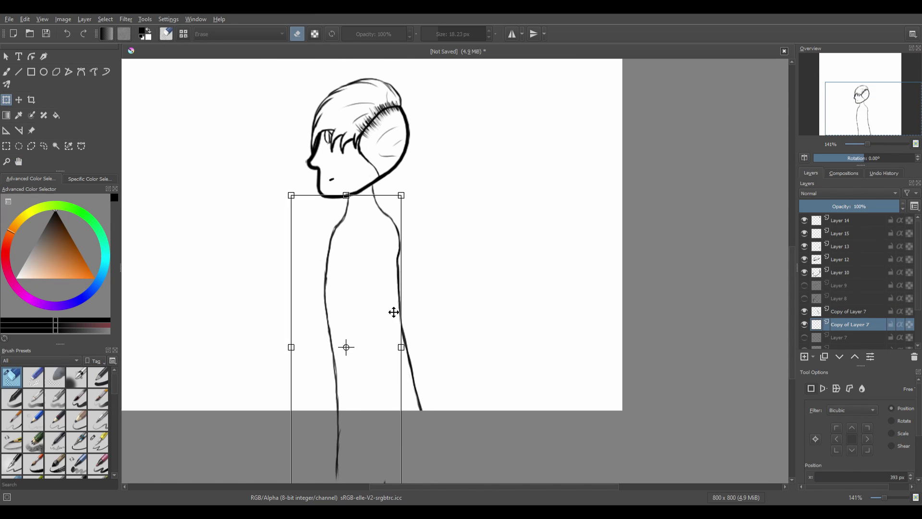
key(1)
drag(356, 277, 375, 299)
- Move the upper Copy of Layer 7 to the top of the Layers stack
click(845, 312)
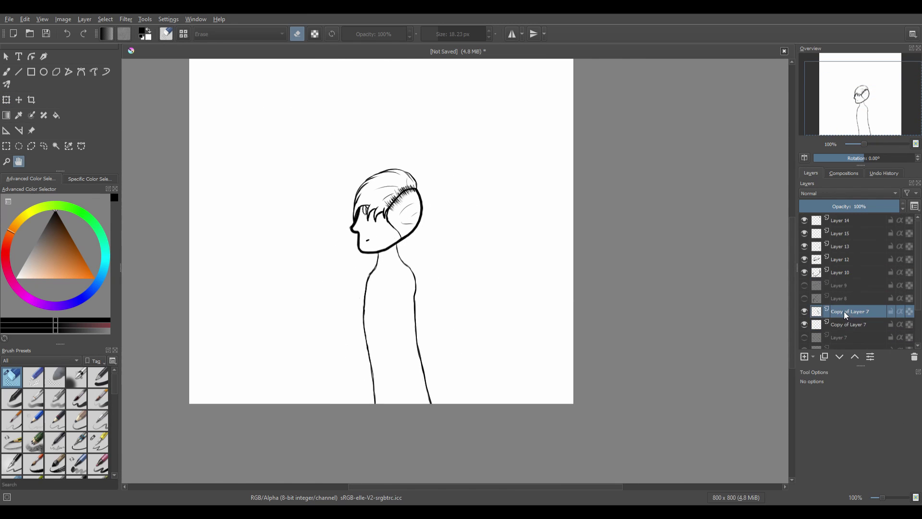
drag(881, 230, 882, 228)
scroll(380, 259, up, 1)
scroll(336, 221, down, 1)
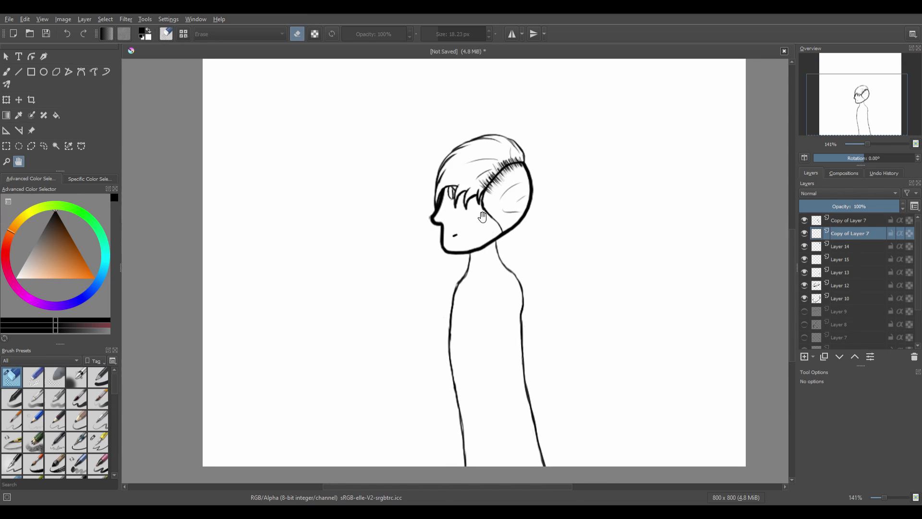
scroll(432, 240, up, 2)
scroll(521, 257, down, 2)
- On a new layer, ink an arm line down the torso with the Ink-3 Gpen brush
scroll(521, 257, up, 3)
key(Page_Up)
drag(385, 328, 342, 198)
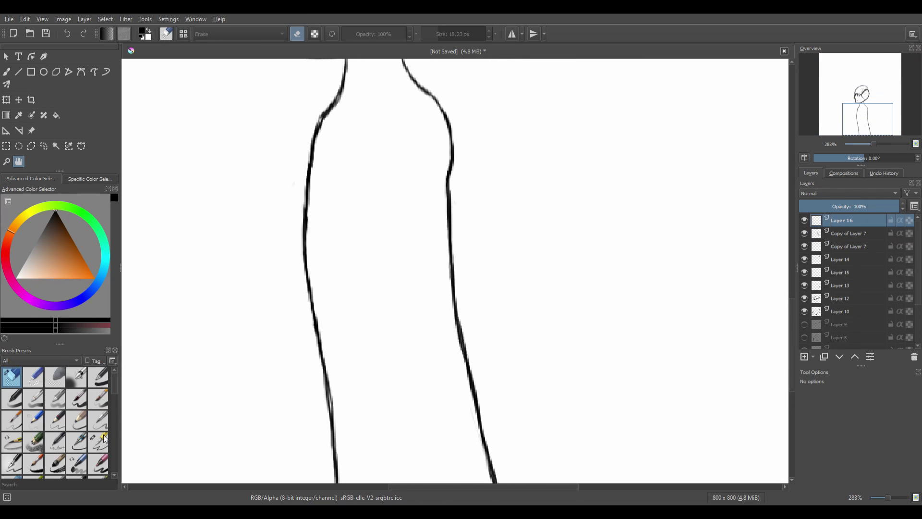
key(Insert)
key(b)
key(/)
drag(409, 478, 403, 399)
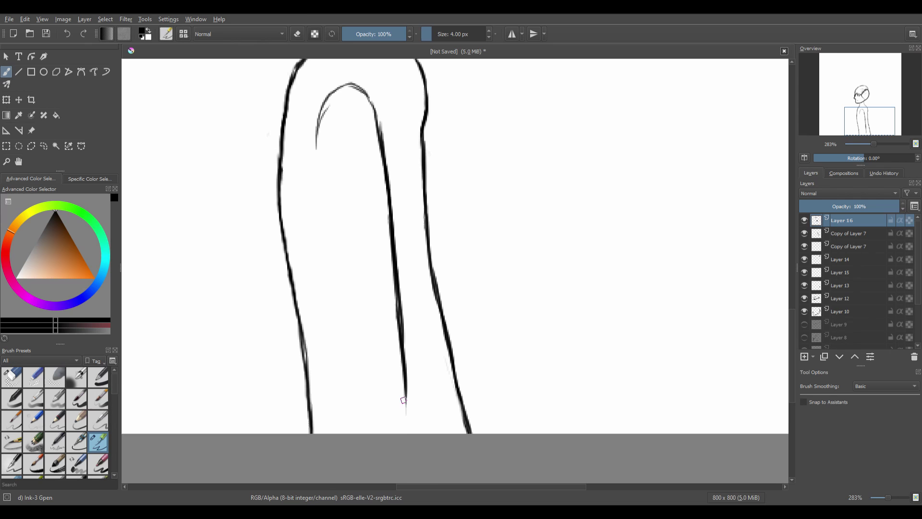
drag(330, 310, 336, 425)
- Rotate the arm stroke into place beside the torso
key(ctrl+t)
scroll(264, 261, down, 2)
scroll(506, 258, up, 1)
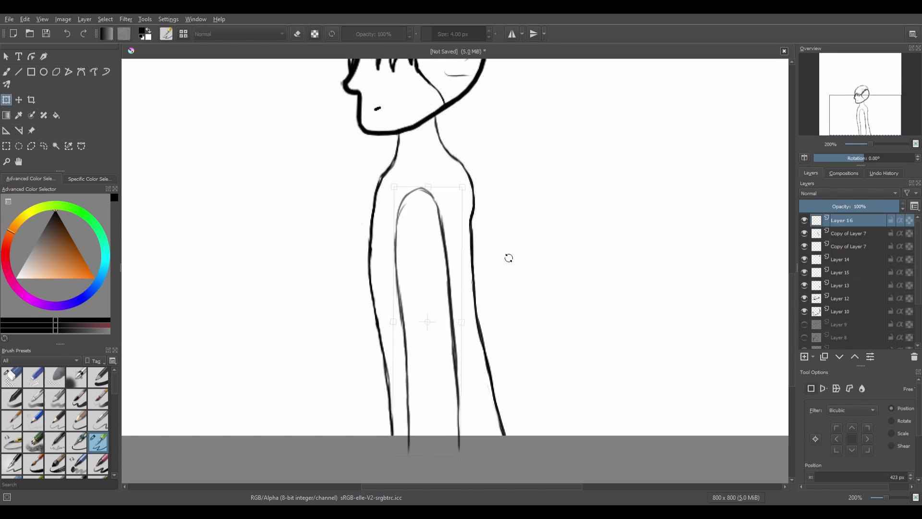
drag(506, 257, 410, 273)
key(Return)
scroll(404, 154, up, 1)
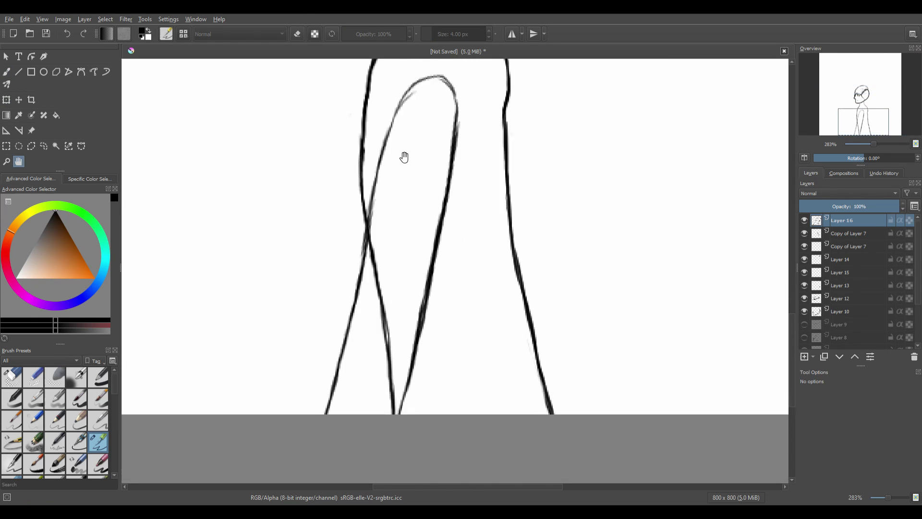
scroll(459, 268, down, 2)
scroll(386, 376, up, 2)
- Draw a small oval hand at the lower end of the arm on Layer 16
key(Page_Down)
key(Page_Down)
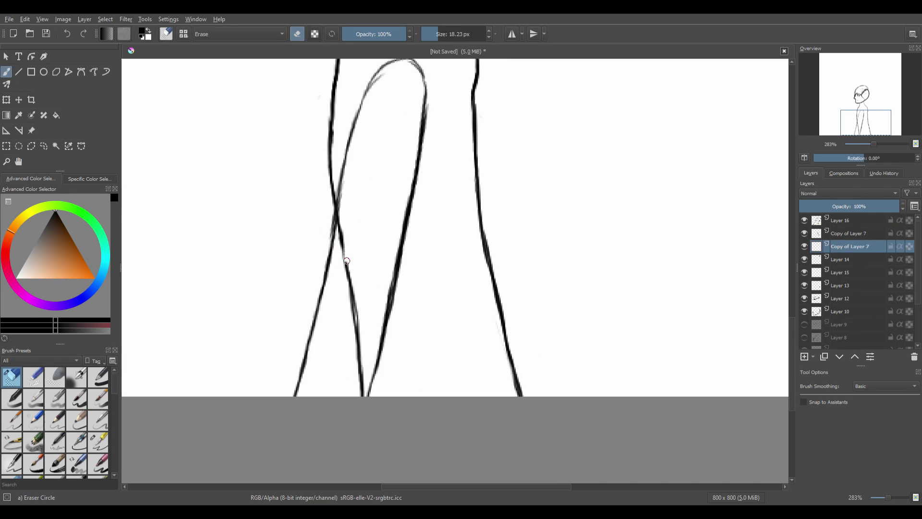
scroll(413, 288, down, 2)
scroll(393, 302, up, 5)
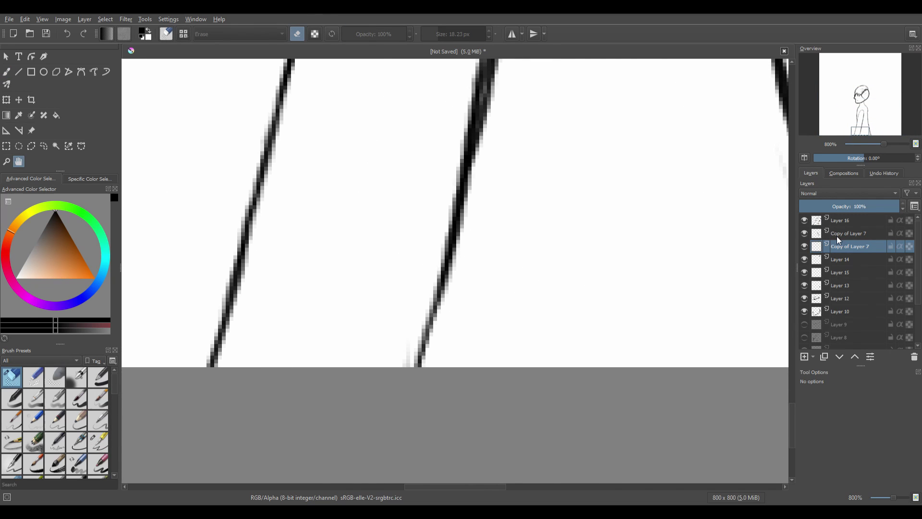
key(Page_Up)
key(Page_Up)
key(/)
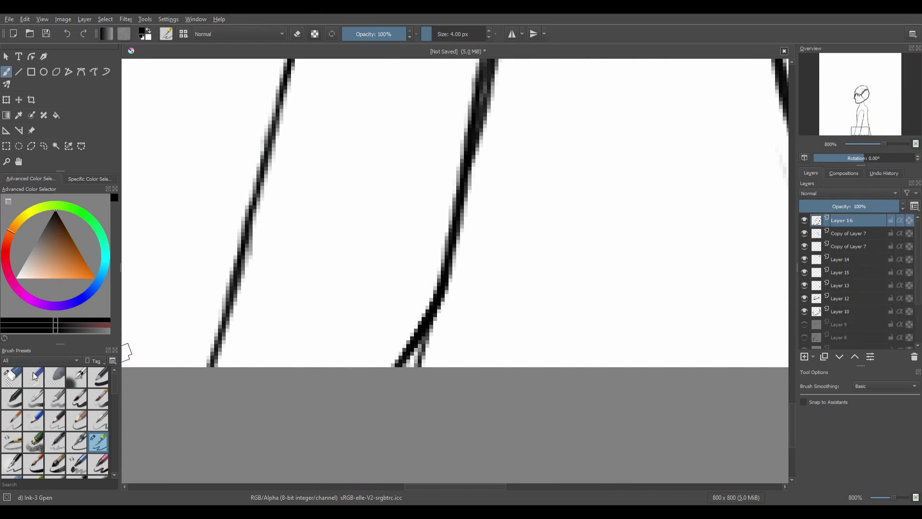
key(h)
scroll(440, 306, down, 5)
scroll(436, 298, up, 3)
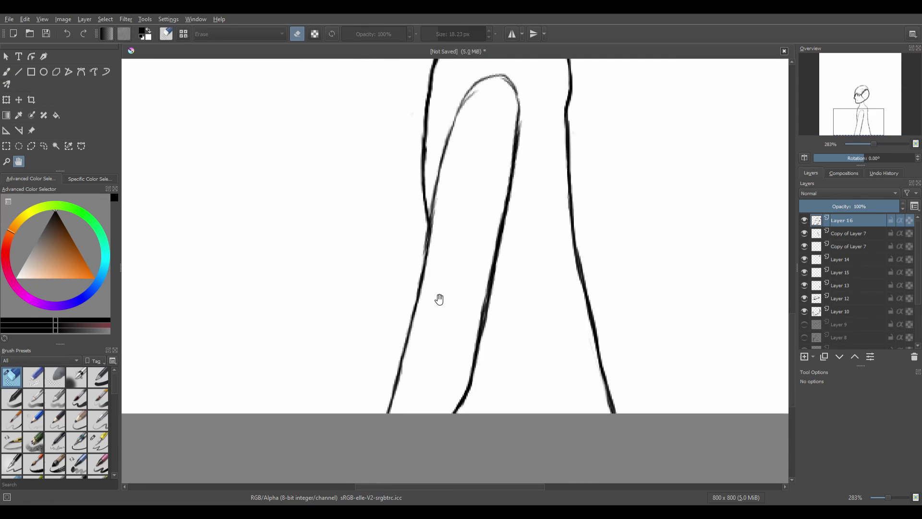
key(b)
key(/)
drag(384, 252, 386, 254)
scroll(383, 185, up, 3)
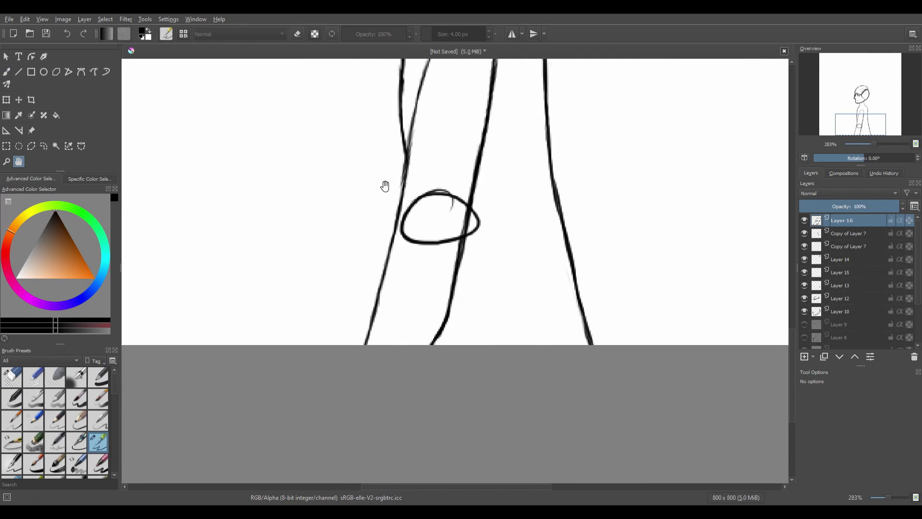
- Erase stray arm lines below the oval and redraw two forearm outlines extending down-left
key(/)
drag(432, 421, 474, 199)
drag(569, 418, 624, 170)
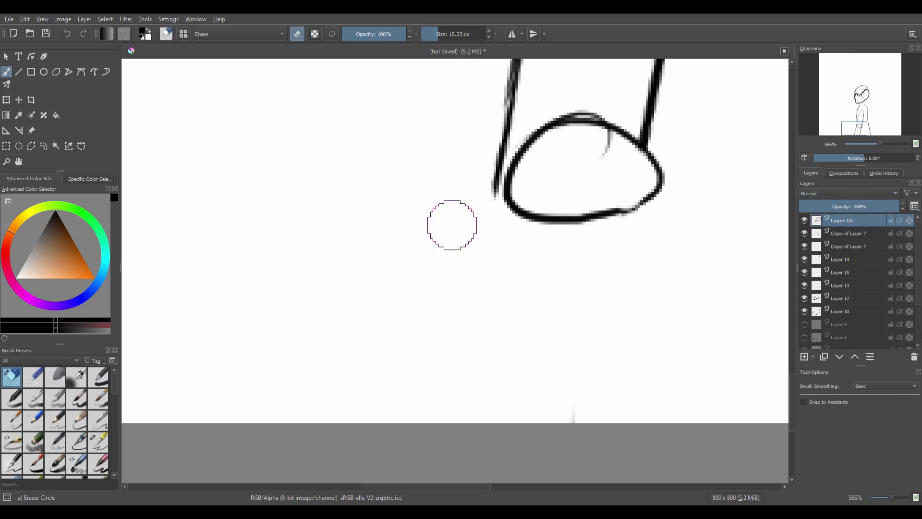
key(e)
drag(494, 190, 298, 422)
drag(643, 195, 479, 422)
- Select Layer 13, then the head layer Layer 10, closing the pending transform
key(1)
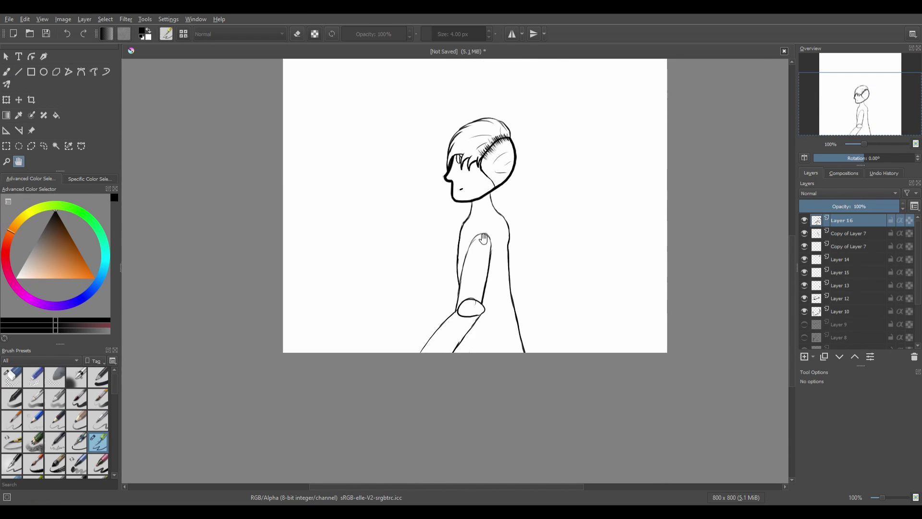
scroll(519, 253, up, 1)
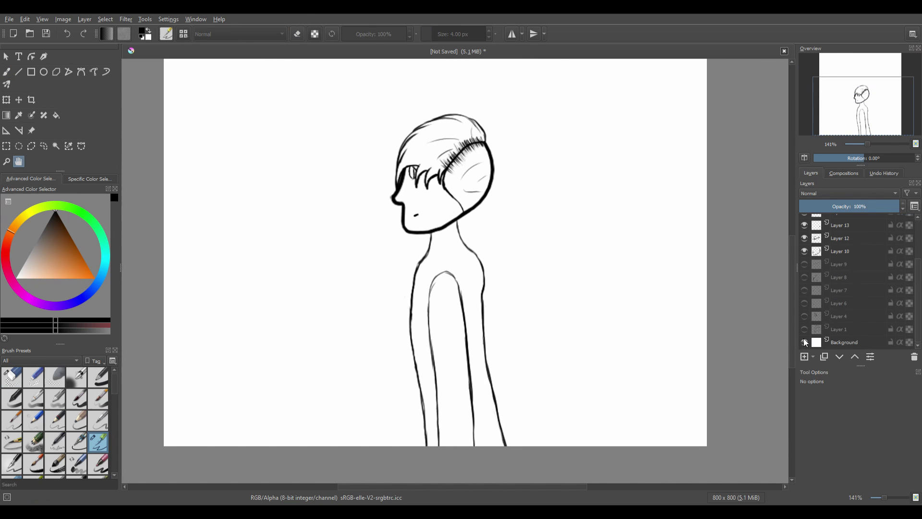
click(6, 100)
click(844, 285)
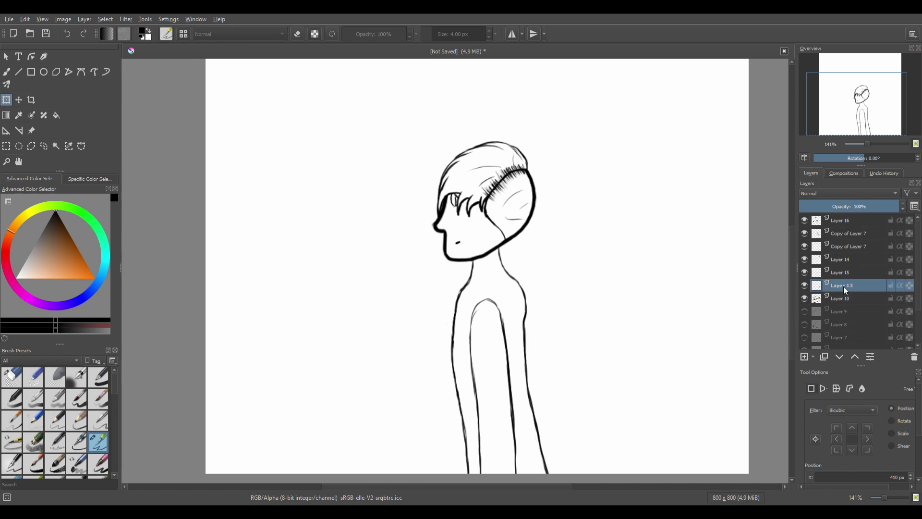
click(841, 298)
key(Return)
scroll(474, 263, up, 4)
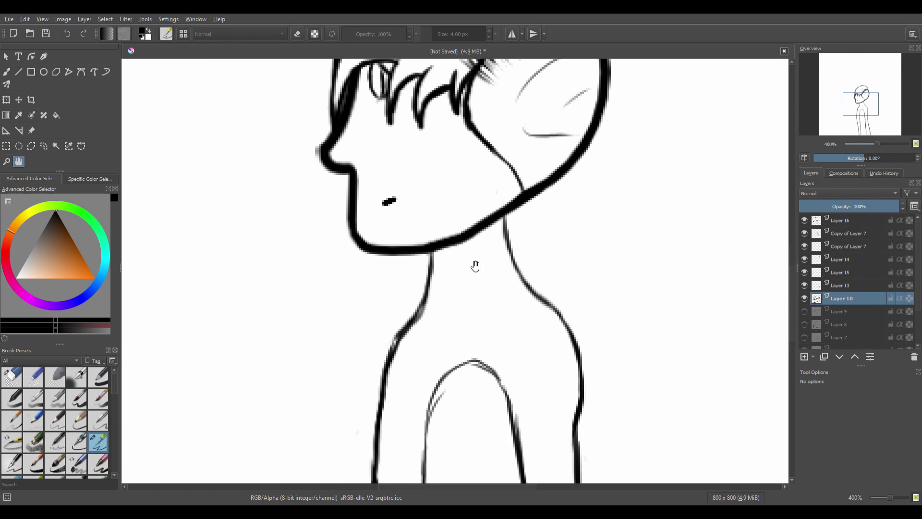
- Add a new collar layer with the freehand brush and delete the unneeded extra layers
key(Insert)
key(b)
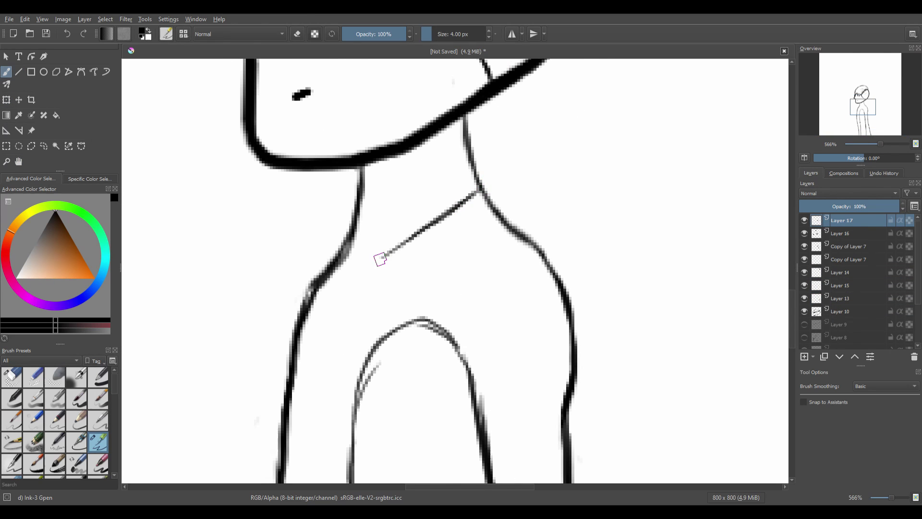
scroll(487, 303, down, 5)
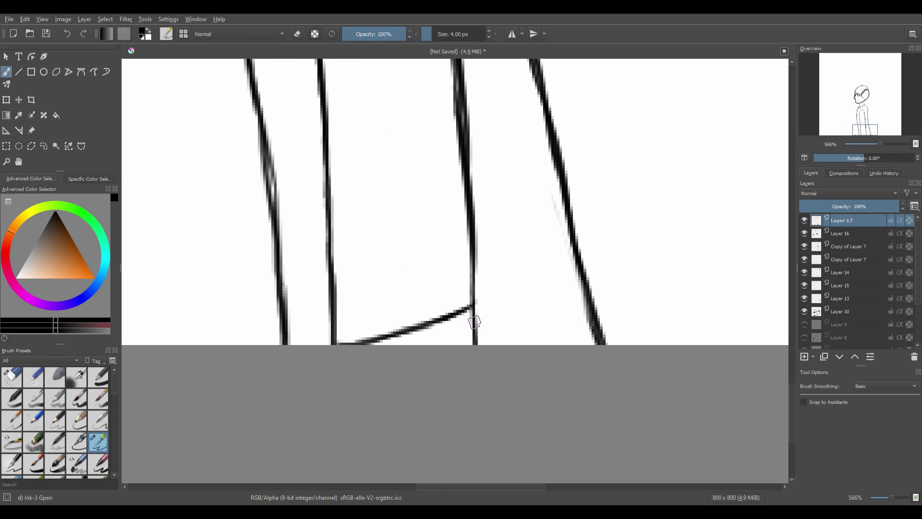
drag(474, 322, 479, 154)
scroll(462, 267, down, 4)
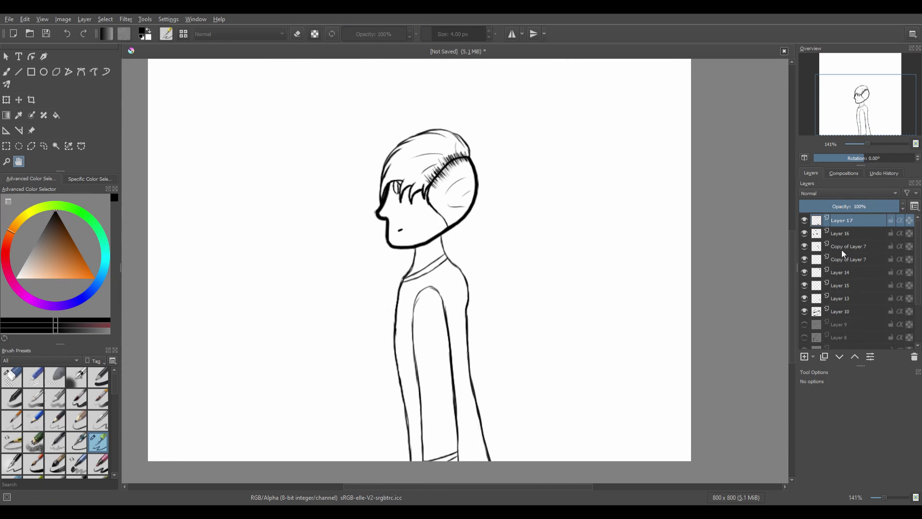
key(shift+Delete)
key(shift+Delete)
key(shift+Delete)
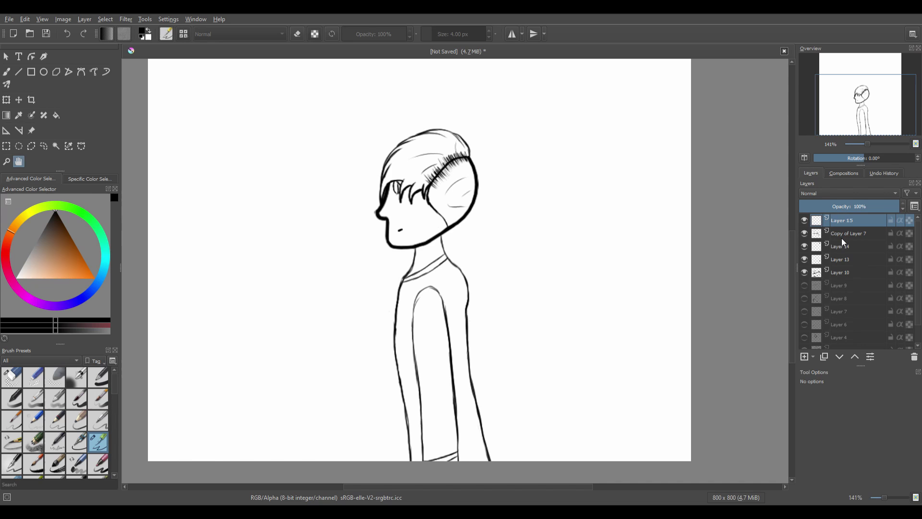
- Mirror the head on Layer 10 to face right, move it up-left and tilt it slightly
click(840, 271)
key(ctrl+t)
drag(538, 190, 331, 187)
drag(487, 201, 486, 215)
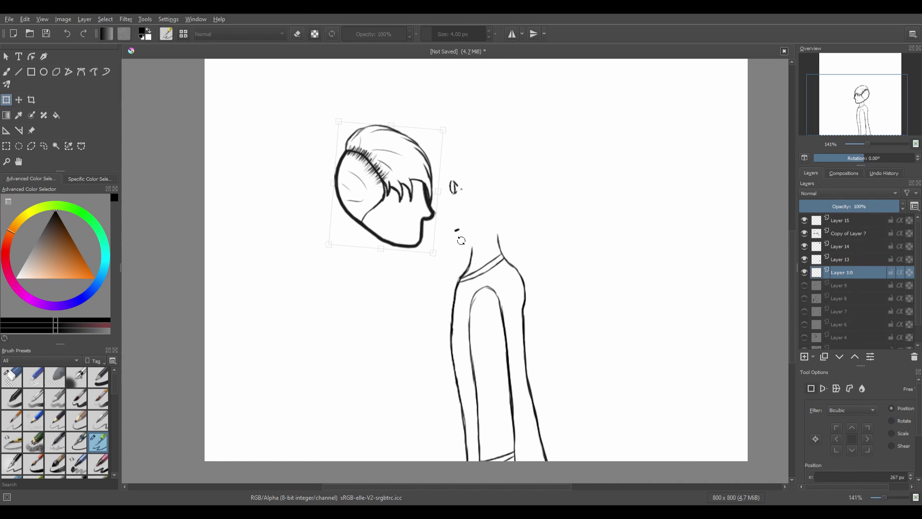
key(Return)
scroll(411, 181, up, 4)
- Move the eye mark on Layer 13 into the head under the fringe
click(840, 259)
drag(591, 200, 442, 207)
key(Return)
key(Page_Up)
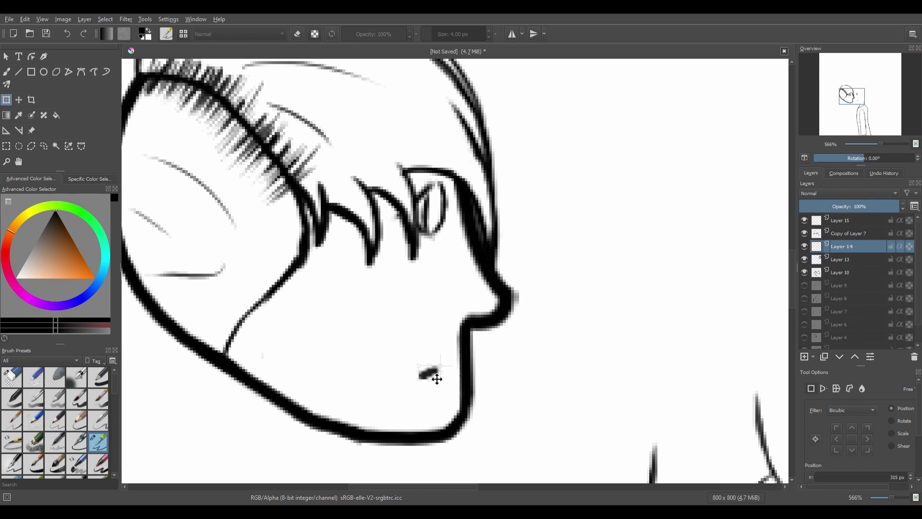
- Apply the mouth move and transform the body layer, Copy of Layer 7
key(Return)
scroll(423, 375, down, 4)
click(859, 234)
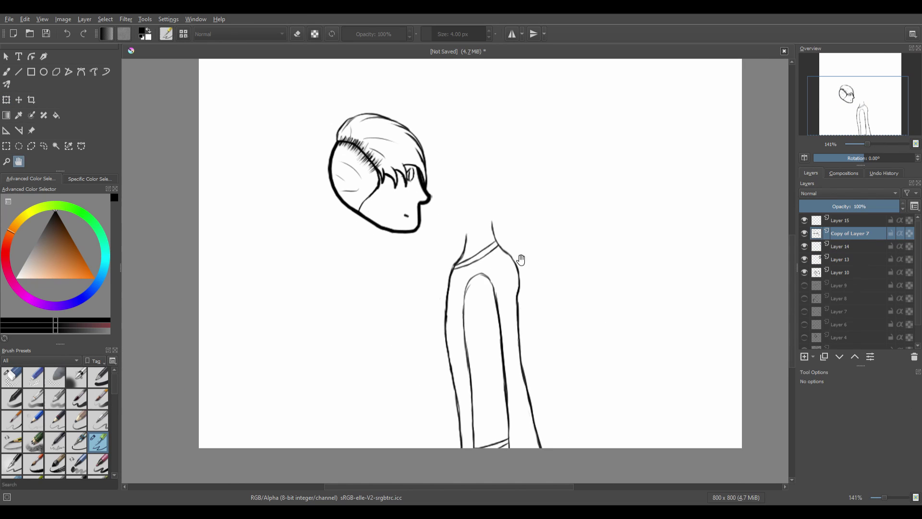
key(ctrl+t)
key(Return)
- Reveal the girl's Layers 4–9 and rotate the boy's head toward her
drag(804, 285, 804, 337)
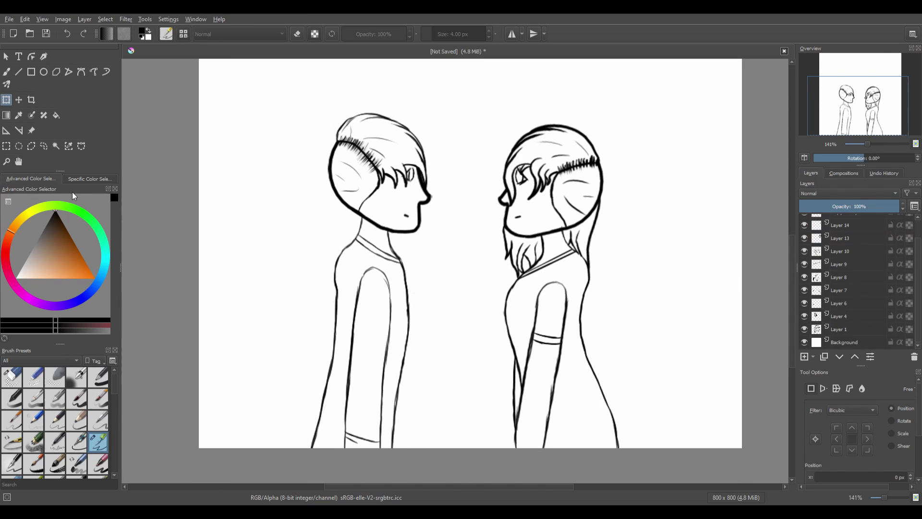
click(840, 272)
key(ctrl+t)
mouse_move(261, 175)
mouse_down()
mouse_move(280, 226)
mouse_move(267, 192)
mouse_up()
click(18, 161)
scroll(542, 284, up, 3)
scroll(543, 284, up, 1)
- Realign the eye on Layer 13 and the mouth mark on Layer 14 to the face
click(840, 258)
key(ctrl+t)
drag(409, 272, 431, 251)
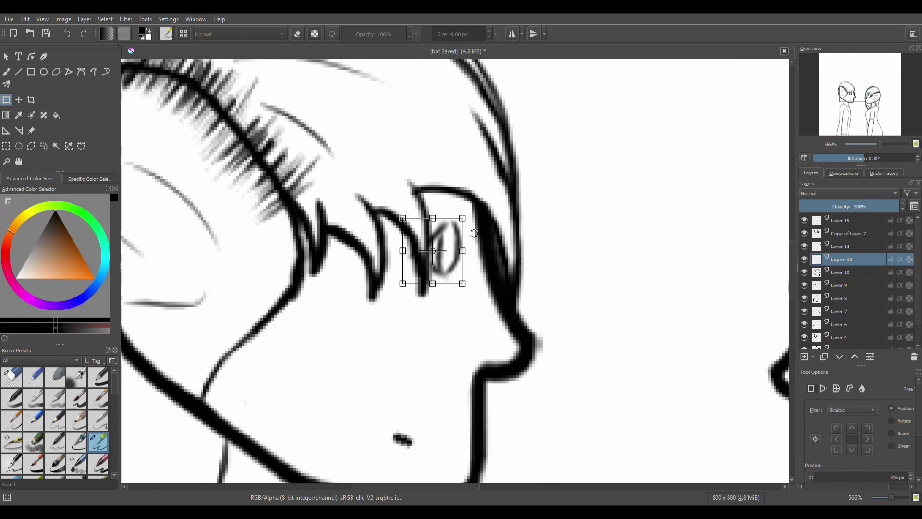
key(Return)
scroll(167, 208, down, 2)
scroll(370, 326, up, 1)
key(Page_Up)
key(ctrl+t)
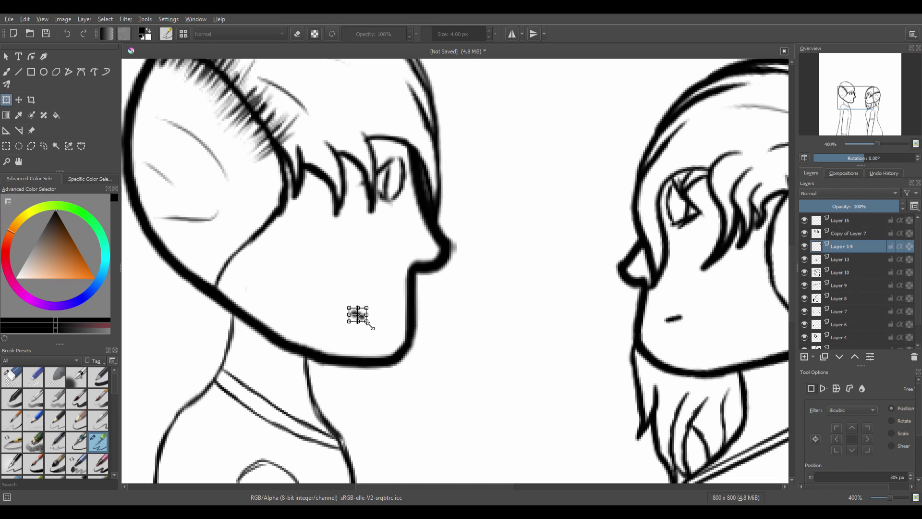
key(Return)
- Adjust the boy's body layer with another transform
scroll(369, 297, down, 2)
scroll(375, 255, up, 3)
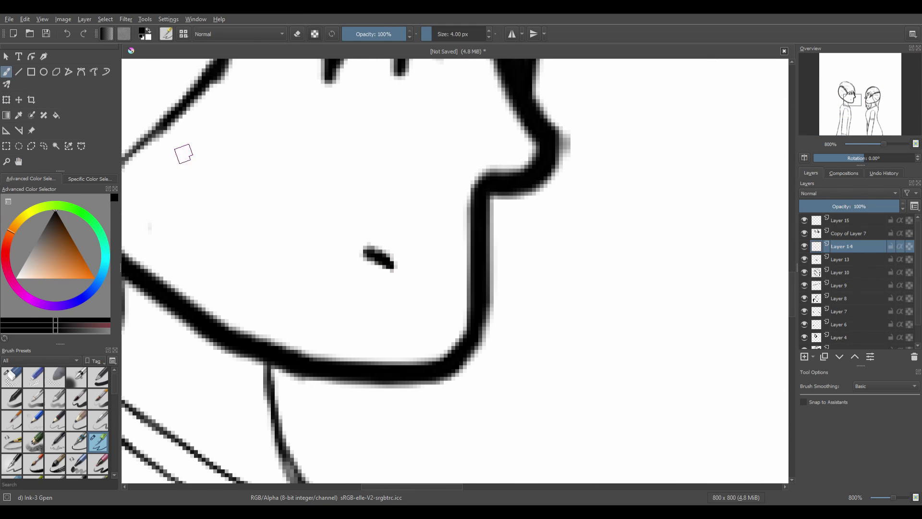
scroll(521, 284, down, 3)
scroll(521, 283, up, 1)
scroll(448, 268, down, 3)
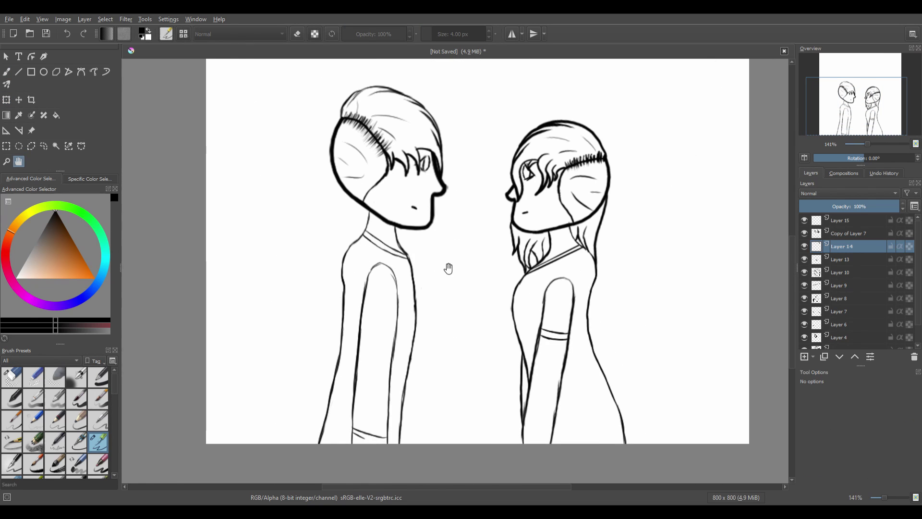
click(847, 233)
key(ctrl+t)
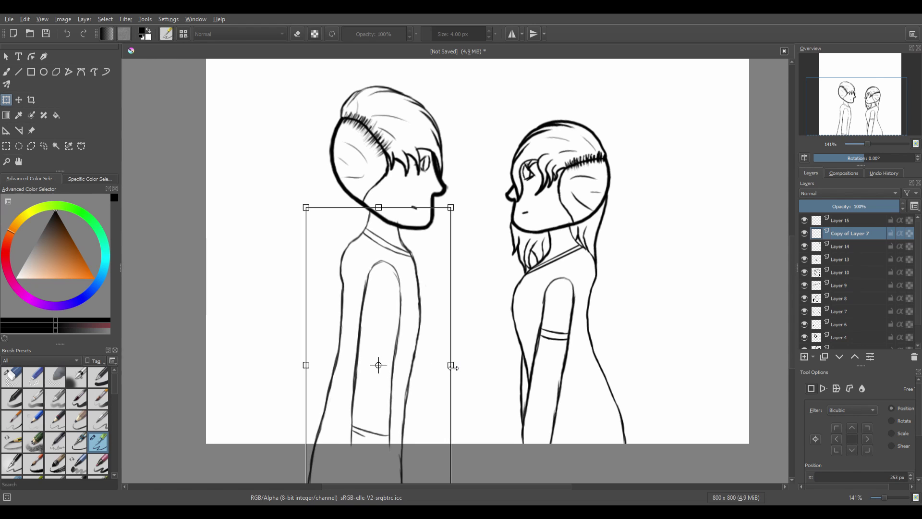
key(Return)
- Rotate the canvas view, then reset the view rotation
scroll(198, 107, up, 5)
key(6)
key(6)
key(6)
key(6)
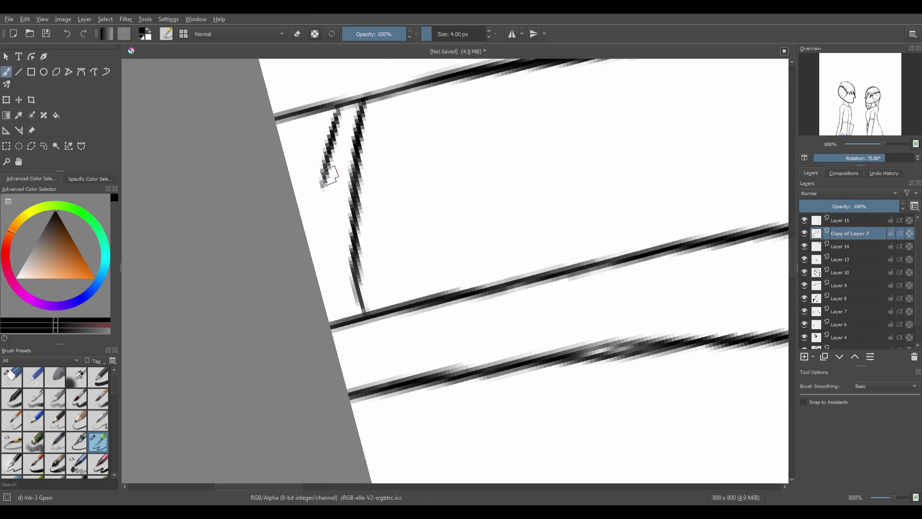
key(5)
scroll(409, 260, down, 5)
scroll(409, 260, down, 1)
key(Page_Up)
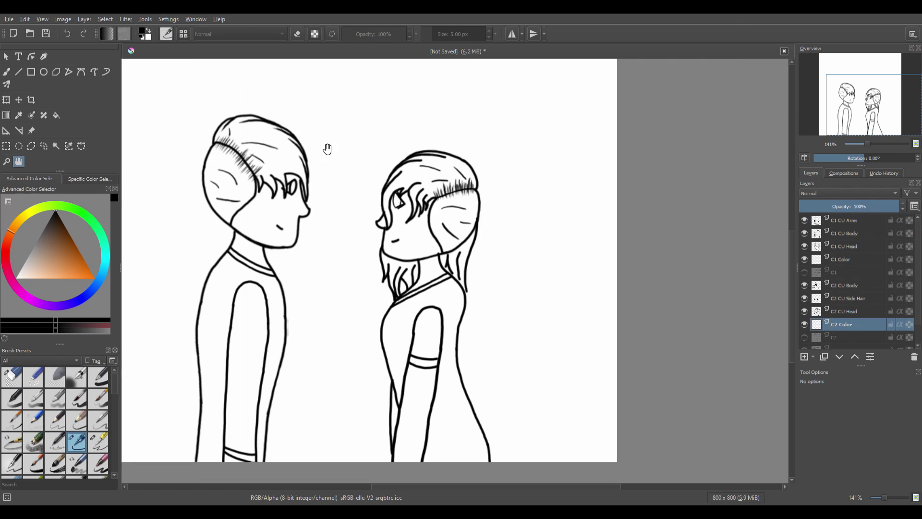
- Paint brown over the girl's hair on her colour layer
click(65, 226)
key(b)
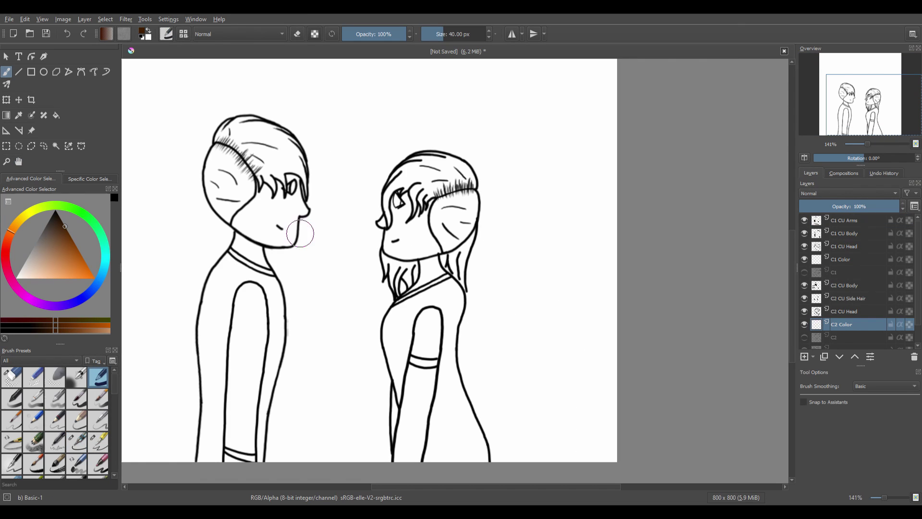
mouse_move(447, 158)
mouse_down()
mouse_move(416, 179)
mouse_move(456, 240)
mouse_move(454, 288)
mouse_move(393, 288)
mouse_up()
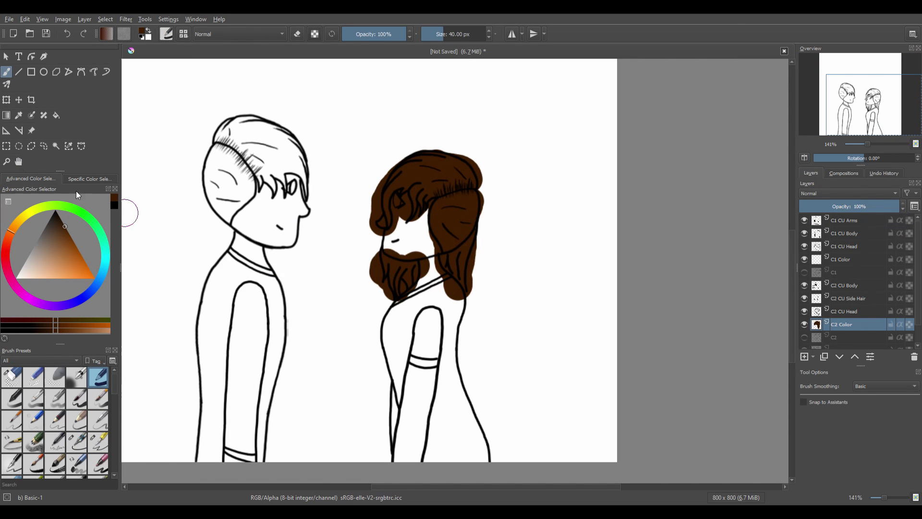
click(18, 162)
scroll(409, 268, up, 4)
scroll(409, 268, up, 1)
- Select the girl's side hair line layer and reset the colours to black
key(Page_Up)
key(Page_Up)
key(b)
key(slash)
key(d)
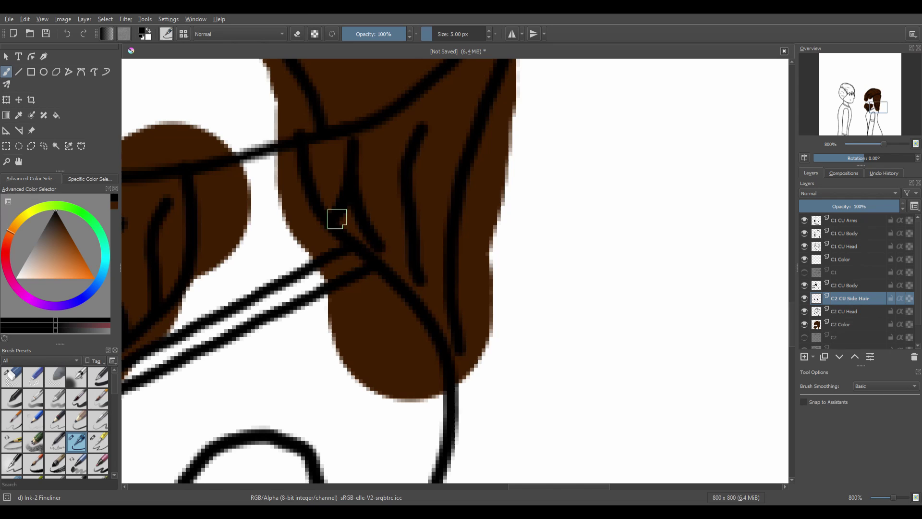
- On a new layer, paint skin tone over the girl's face, neck and forearm with a round brush
click(18, 161)
scroll(409, 239, down, 5)
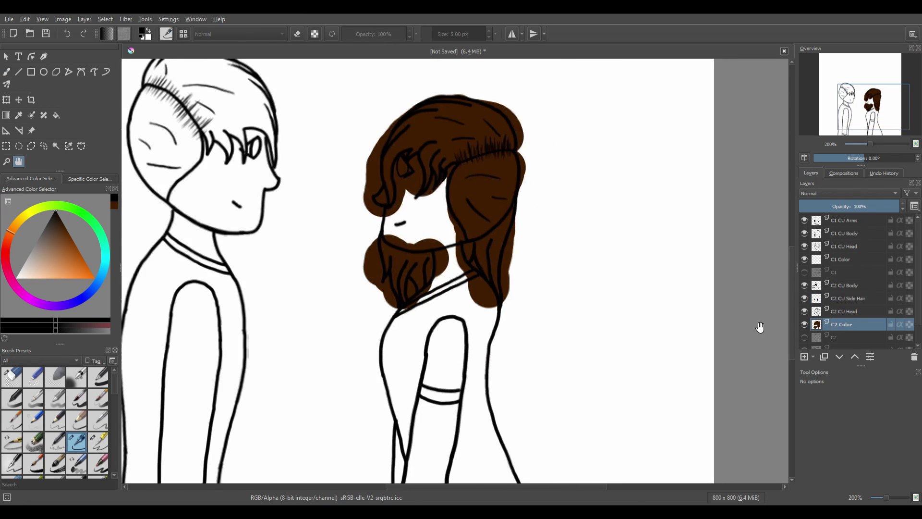
click(55, 255)
click(99, 377)
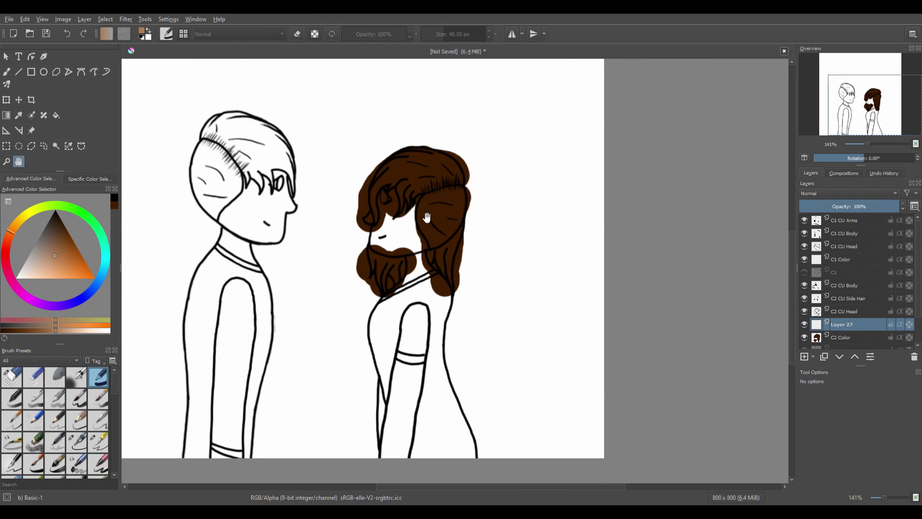
mouse_move(384, 230)
mouse_down()
mouse_move(406, 214)
mouse_move(423, 288)
mouse_up()
drag(414, 365, 377, 422)
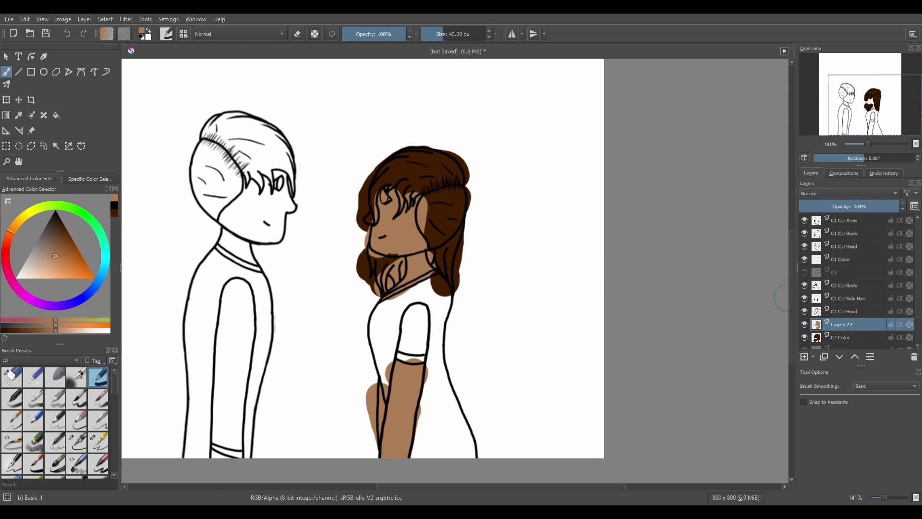
- Paint the girl's dress blue, then add a new layer above Layer 28 with white paint
click(80, 253)
click(81, 297)
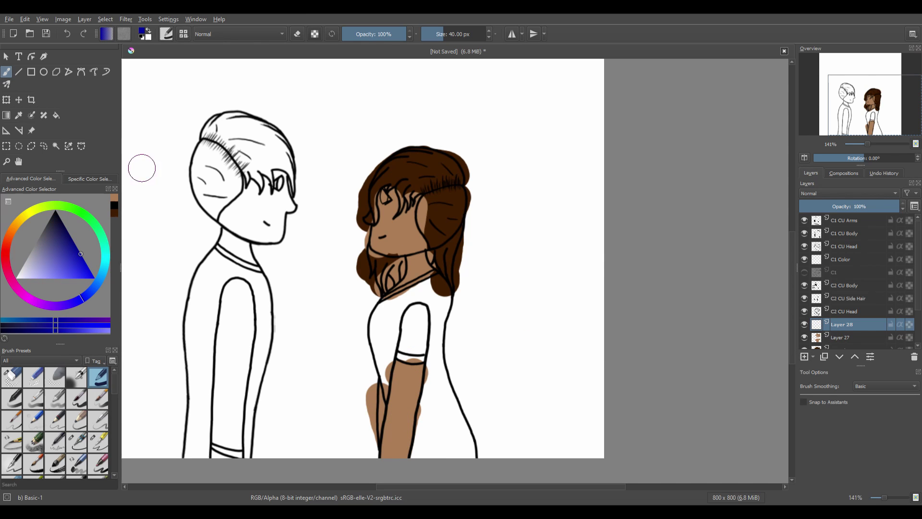
mouse_move(440, 285)
mouse_down()
mouse_move(382, 378)
mouse_move(432, 374)
mouse_move(470, 446)
mouse_up()
key(Insert)
click(17, 277)
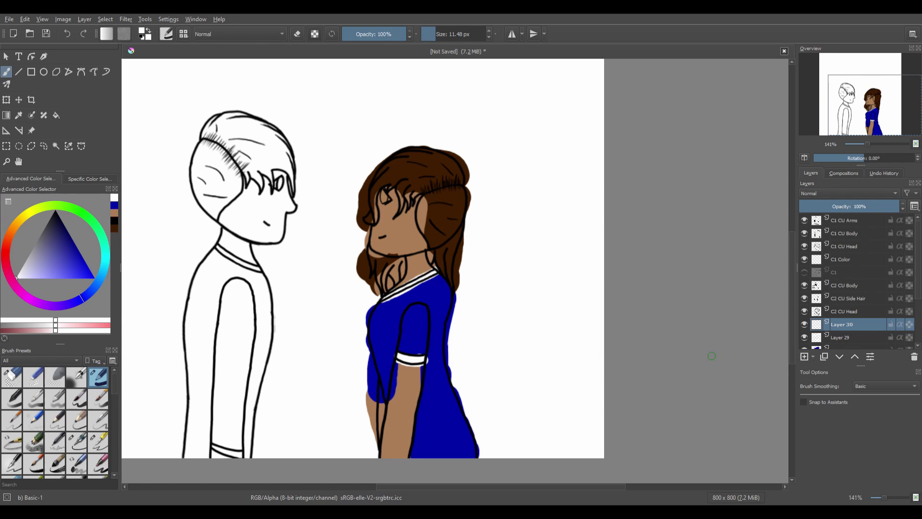
scroll(401, 245, up, 8)
- Try orange-brown and darker brown iris strokes with a smaller brush, then undo them
key(bracketleft)
key(bracketleft)
key(bracketleft)
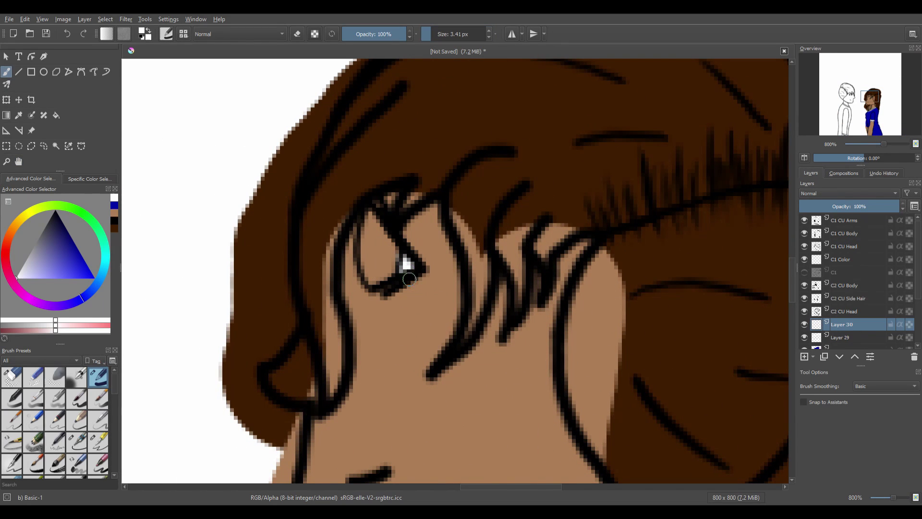
ctrl+click(371, 216)
drag(373, 230, 371, 216)
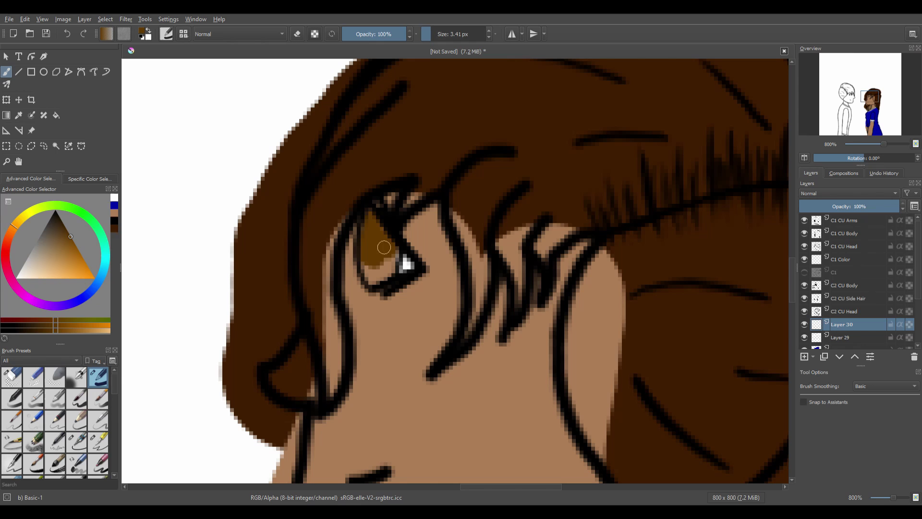
click(67, 231)
drag(389, 250, 372, 268)
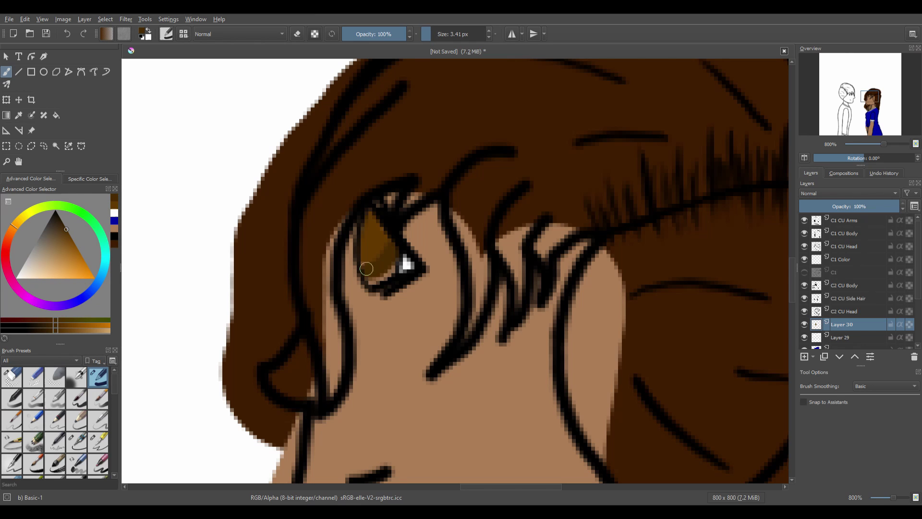
key(ctrl+z)
key(ctrl+z)
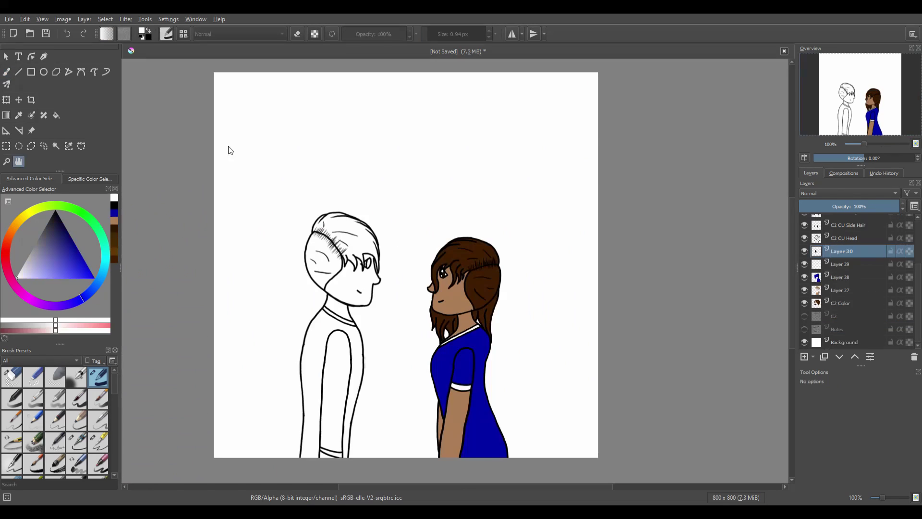
- Fill the boy's hair black on a new layer above C1 Color
click(53, 214)
mouse_move(302, 242)
mouse_down()
mouse_move(360, 260)
mouse_move(372, 233)
mouse_move(376, 246)
mouse_move(402, 245)
mouse_move(391, 288)
mouse_up()
key(ctrl+z)
scroll(848, 269, up, 3)
click(848, 272)
key(Insert)
click(848, 272)
key(Page_Up)
- Pick a lighter skin tone for the boy's face, checking the Notes layer's colour notes
click(56, 255)
click(53, 267)
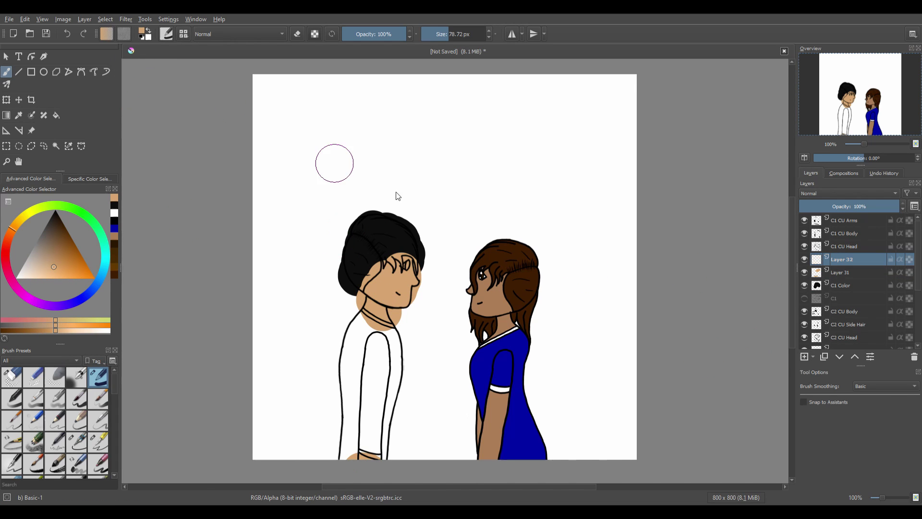
scroll(816, 312, down, 3)
click(804, 335)
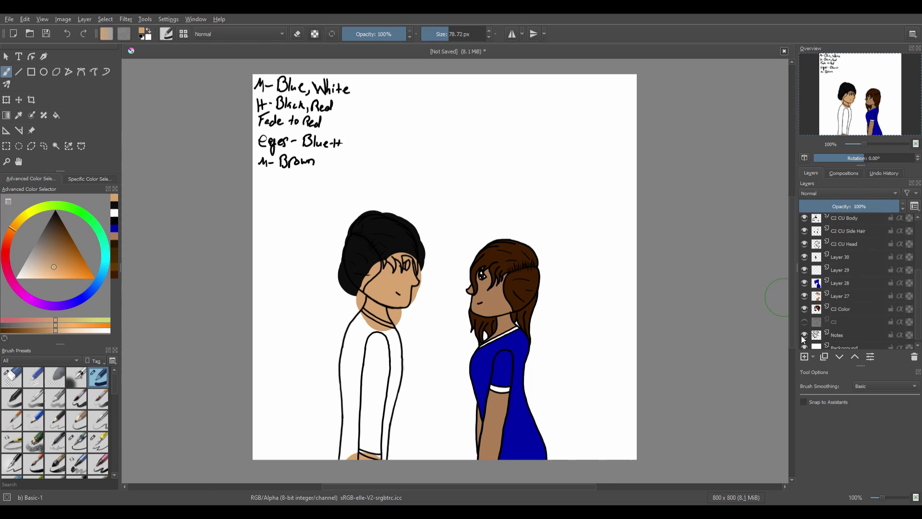
click(816, 335)
click(805, 335)
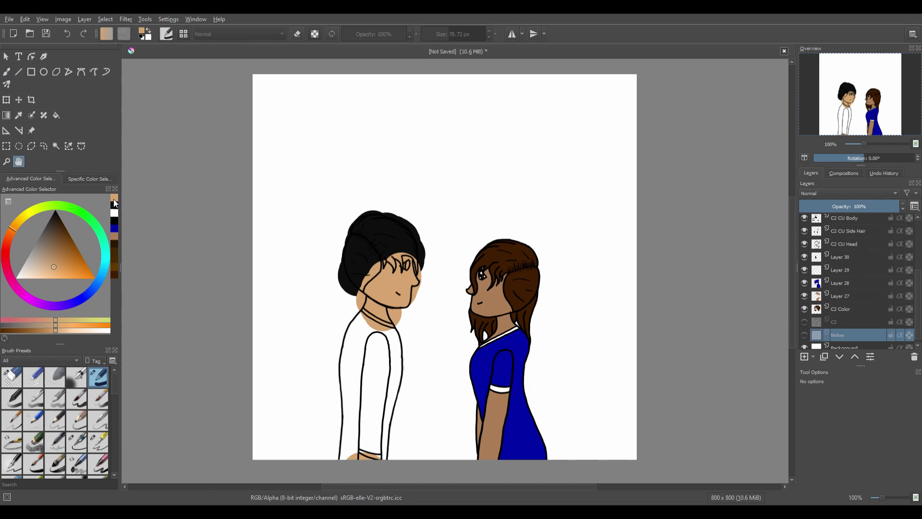
- Paint the boy's shirt in a red shade
click(5, 252)
click(79, 252)
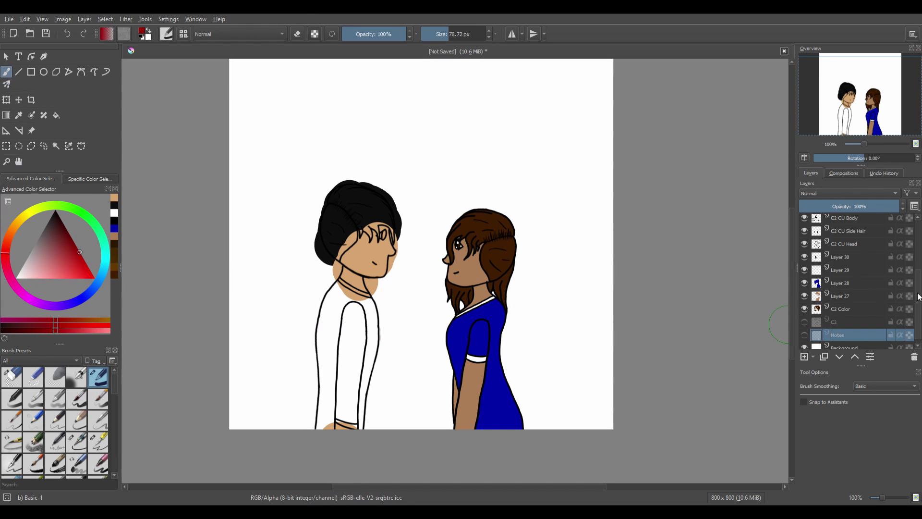
scroll(855, 288, up, 5)
mouse_move(336, 288)
mouse_down()
mouse_move(322, 412)
mouse_move(359, 316)
mouse_move(346, 422)
mouse_up()
- On new Layer 33, paint the collar and cuff dark grey and add a red-to-white gradient
click(804, 356)
scroll(351, 335, up, 1)
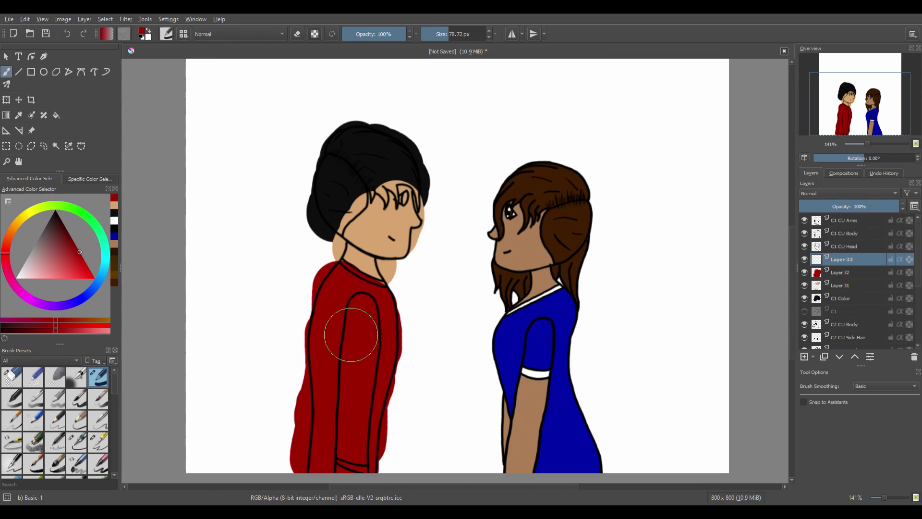
click(50, 217)
drag(344, 237, 393, 264)
mouse_move(332, 442)
mouse_down()
mouse_move(372, 449)
mouse_move(436, 116)
mouse_up()
scroll(442, 229, down, 2)
key(g)
key(ctrl+t)
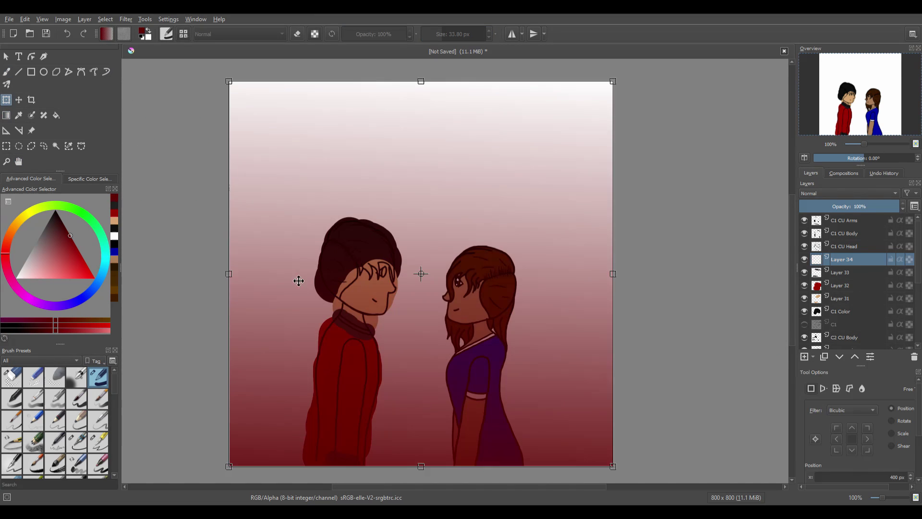
- Shrink, move and tilt the gradient layer over the boy's fringe, then apply the transform
drag(420, 81, 420, 246)
drag(229, 274, 350, 259)
scroll(374, 292, up, 3)
scroll(375, 293, up, 2)
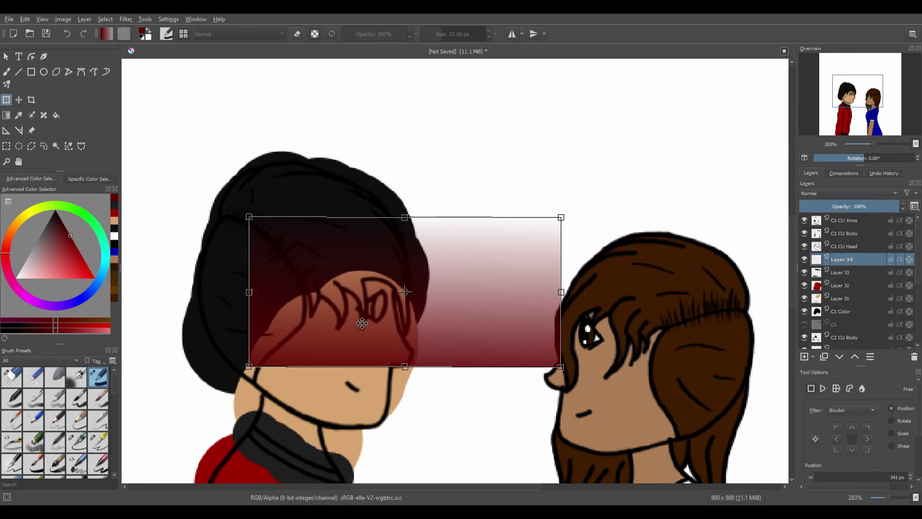
drag(248, 292, 278, 258)
drag(268, 217, 304, 181)
drag(568, 181, 358, 175)
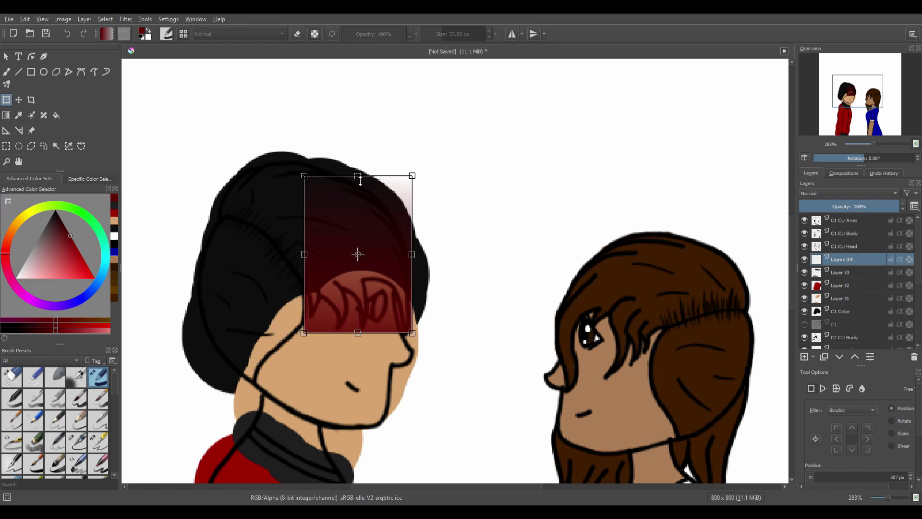
drag(427, 336, 447, 281)
click(18, 162)
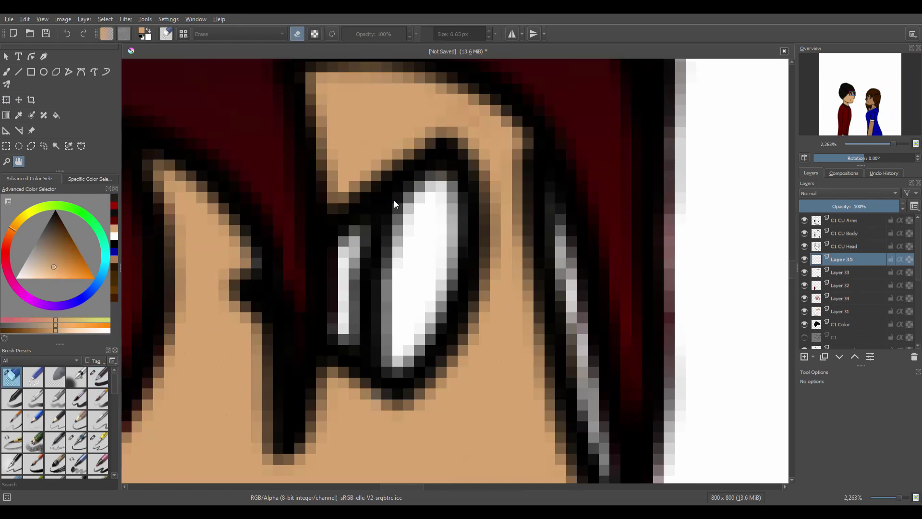
- Paint the boy's iris blue, trying and undoing a darker blue shading stroke
key(b)
click(93, 272)
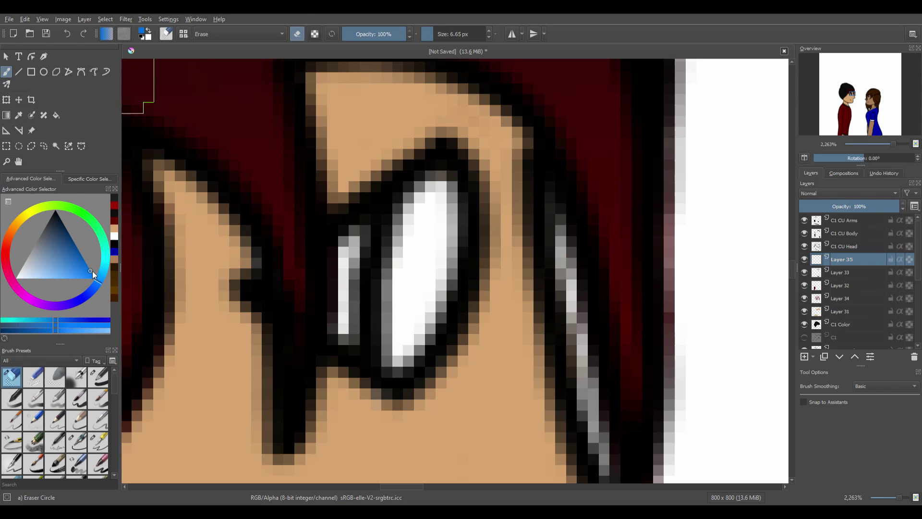
key(/)
mouse_move(432, 187)
mouse_down()
mouse_move(385, 241)
mouse_move(398, 357)
mouse_up()
click(82, 256)
mouse_move(379, 308)
mouse_down()
mouse_move(406, 328)
mouse_move(436, 261)
mouse_move(204, 236)
mouse_up()
key(d)
key(ctrl+z)
key(h)
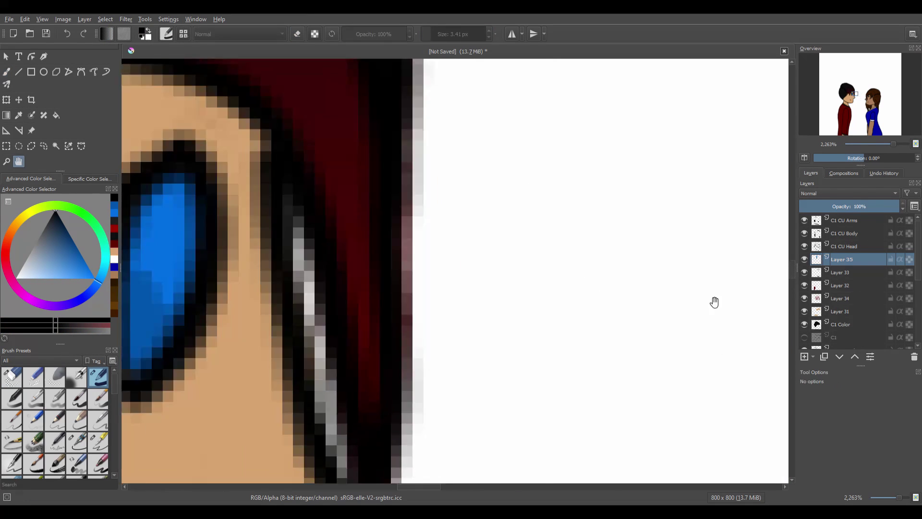
scroll(438, 196, down, 5)
scroll(324, 223, up, 1)
- Zoom out to the whole drawing and select the Background layer for a gradient
key(b)
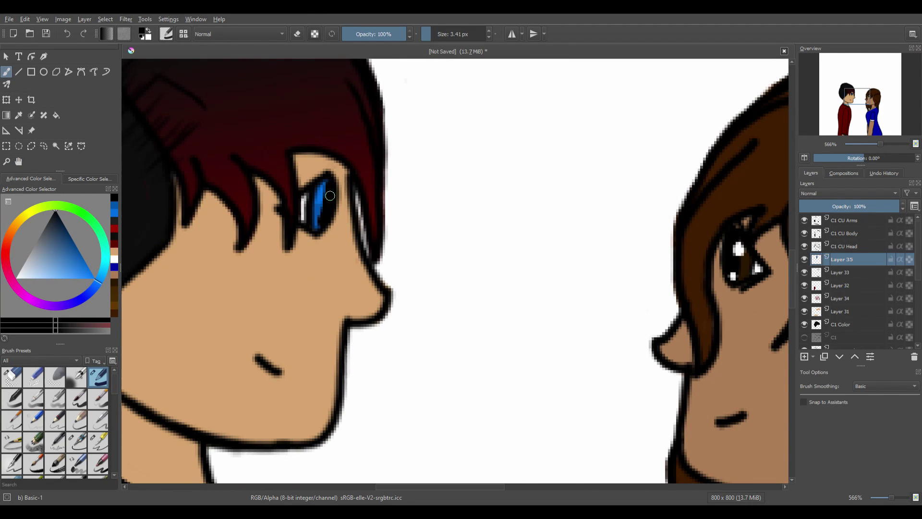
key(x)
key(1)
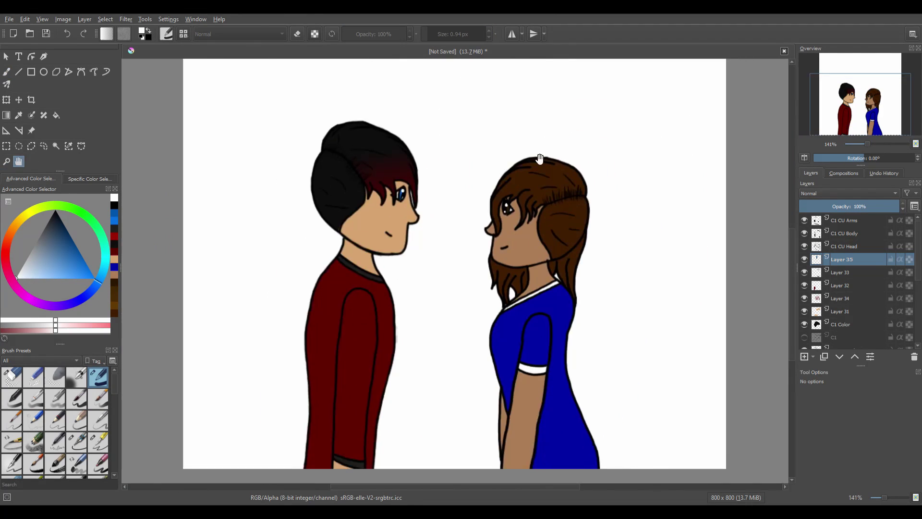
click(845, 341)
key(g)
key(d)
- Draw a linear gradient upward from teal at the bottom to white at the top
drag(66, 269, 58, 277)
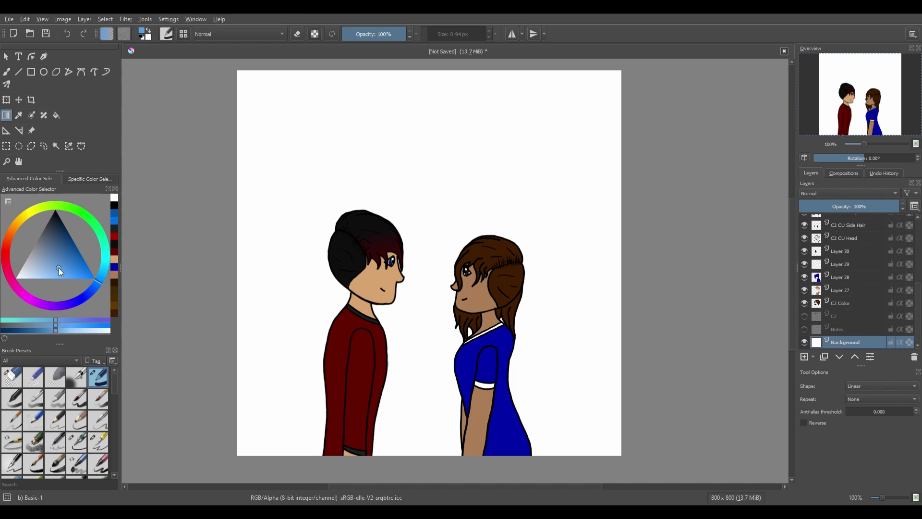
click(103, 259)
drag(441, 68, 442, 225)
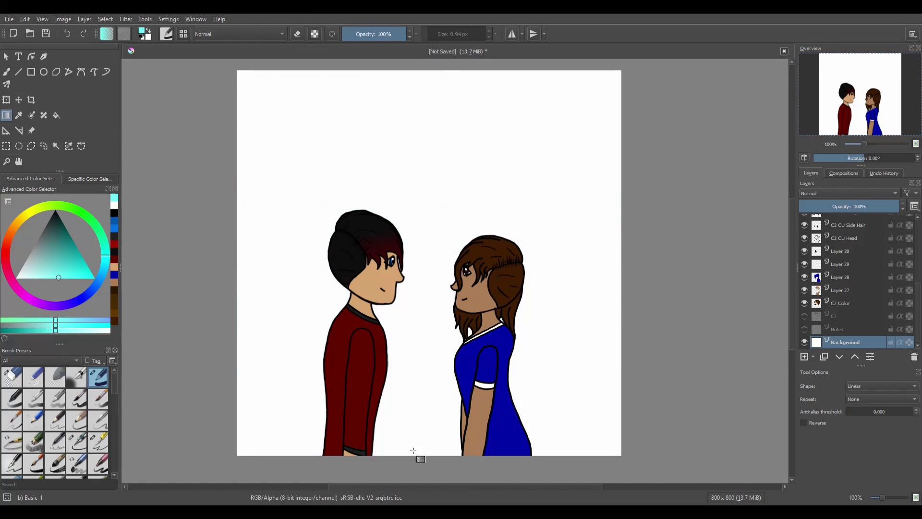
key(ctrl+z)
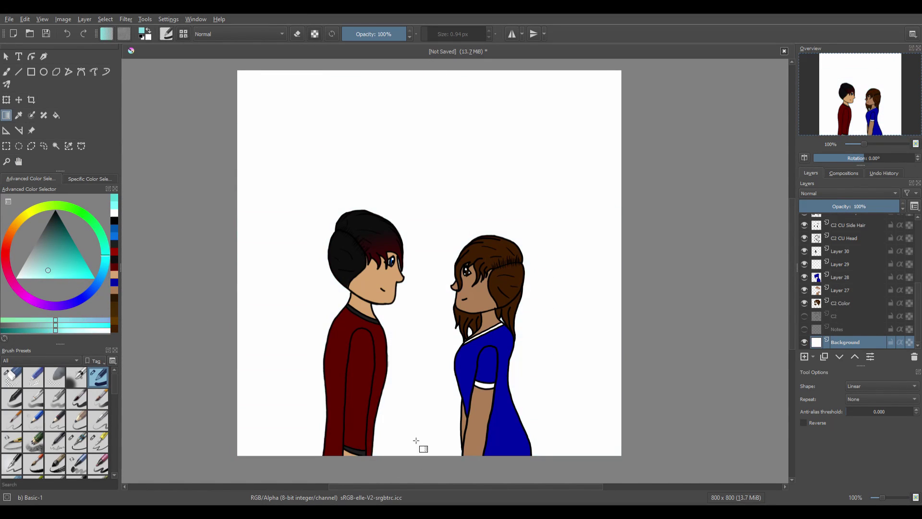
drag(411, 463, 435, 117)
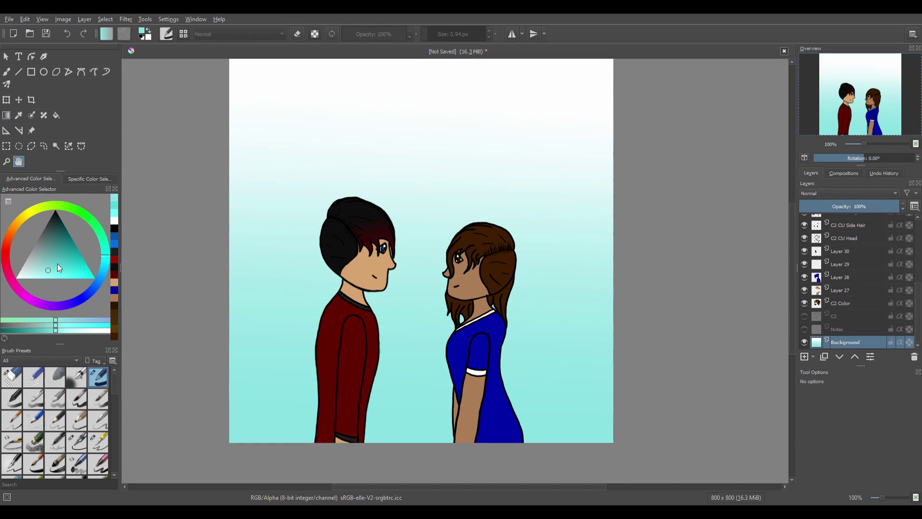
click(62, 261)
key(k)
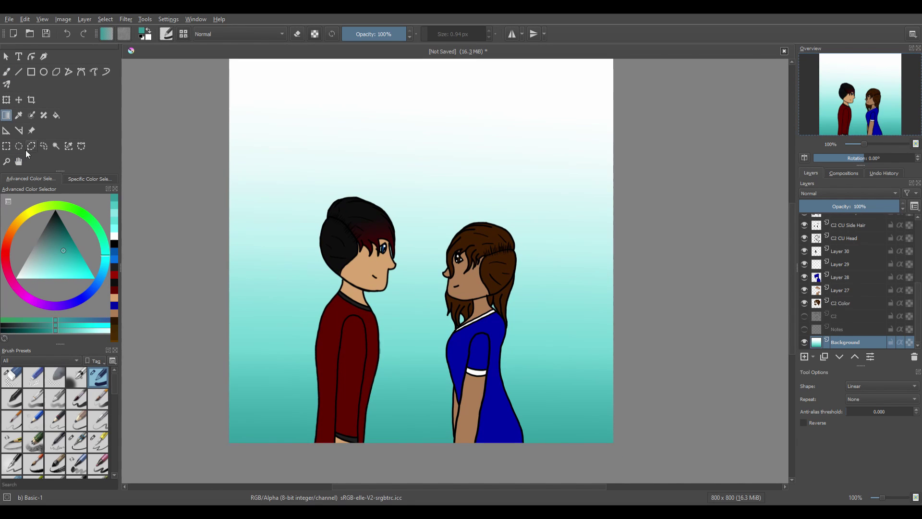